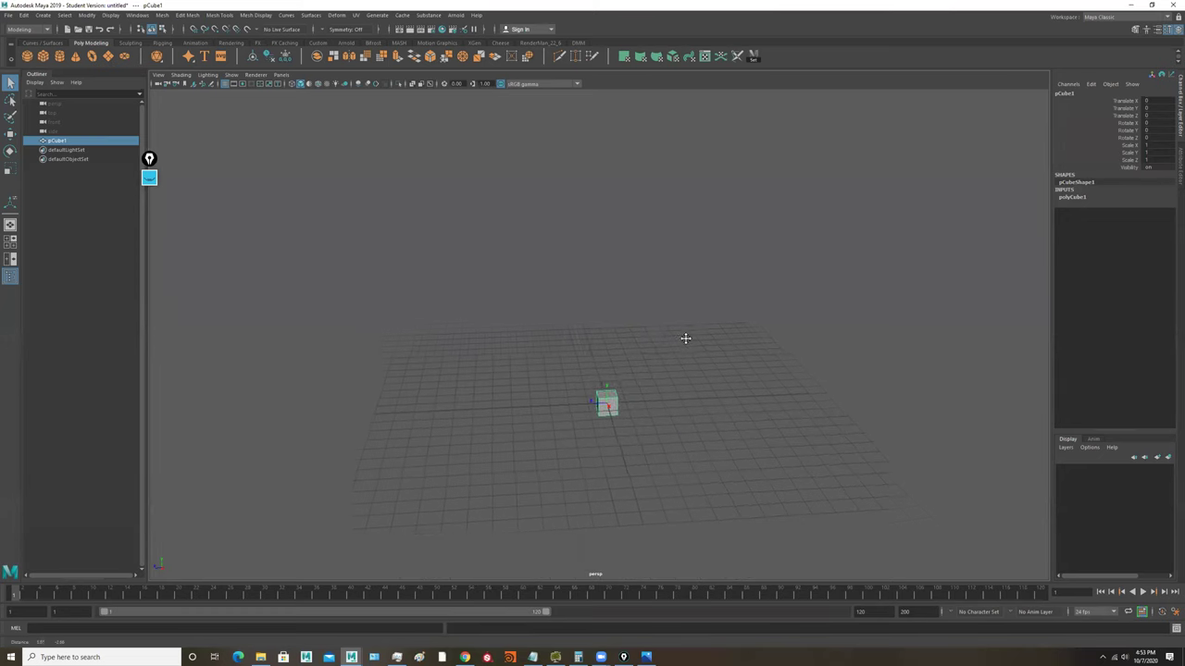
# Step: Scale the cube up uniformly to about 8.3
pyautogui.keyDown('alt'); pyautogui.moveTo(685, 339); pyautogui.dragTo(642, 370); pyautogui.keyUp('alt')
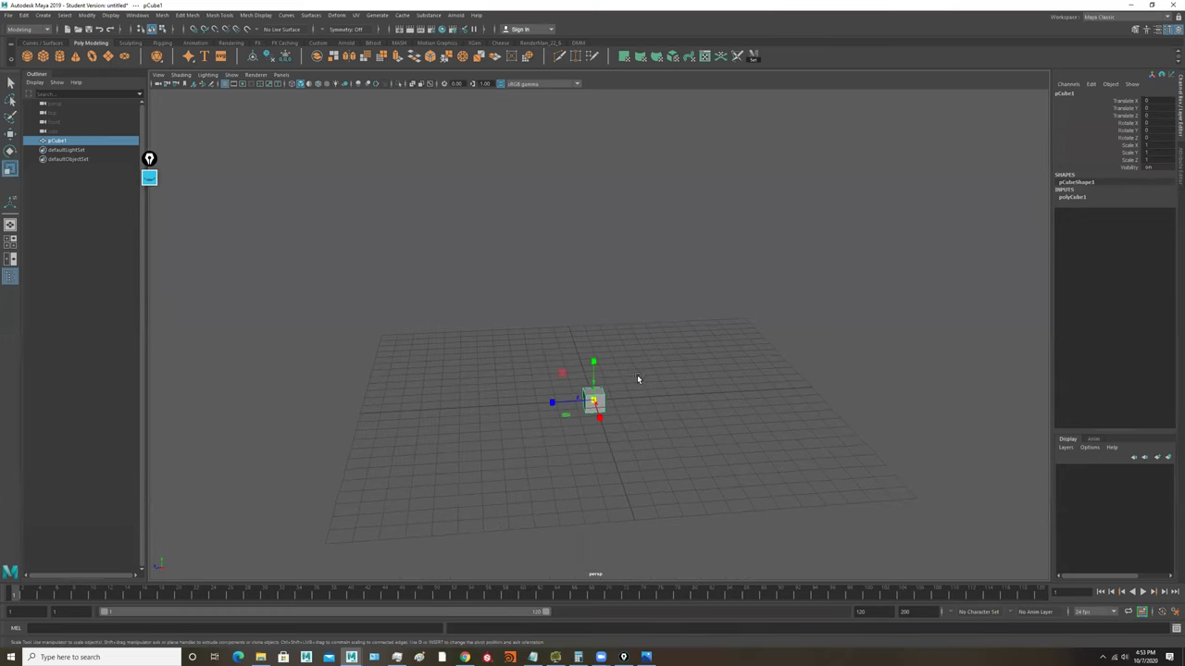
pyautogui.press('r')
pyautogui.moveTo(637, 375)
pyautogui.mouseDown(button='middle')
pyautogui.moveTo(706, 417)
pyautogui.moveTo(647, 397)
pyautogui.mouseUp(button='middle')
# Step: Raise the cube to about 5.1 on Y and set its X scale to about 6.1
pyautogui.press('w')
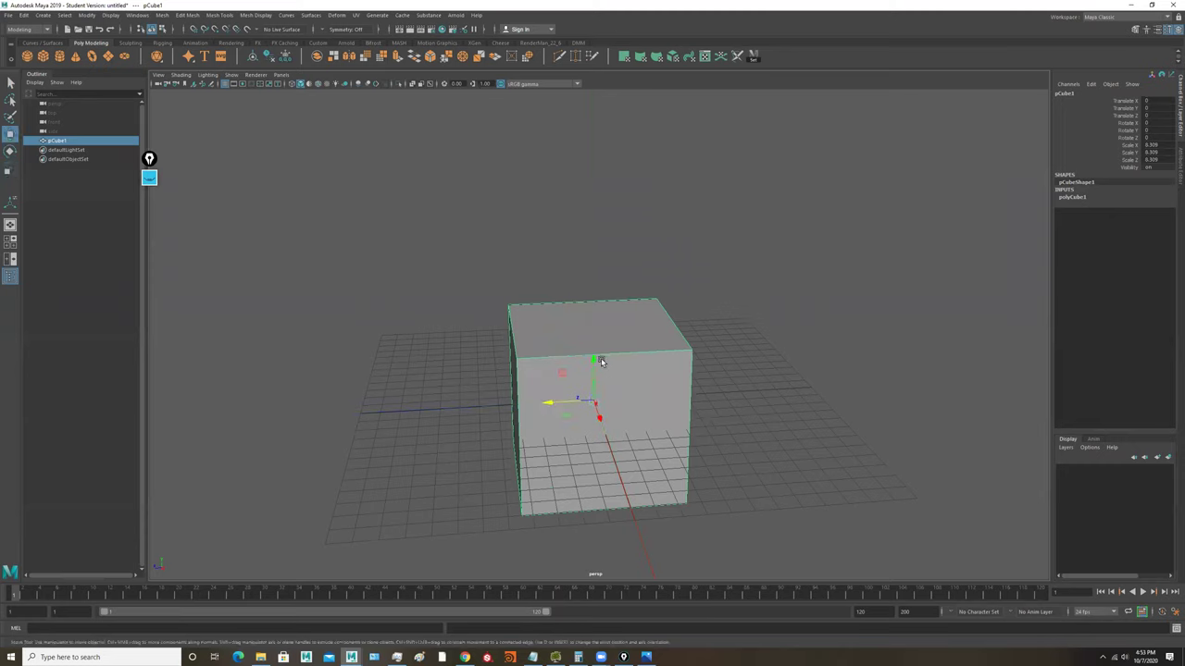
pyautogui.moveTo(593, 363); pyautogui.dragTo(625, 321)
pyautogui.press('r')
pyautogui.keyDown('alt'); pyautogui.moveTo(702, 324); pyautogui.dragTo(642, 323); pyautogui.keyUp('alt')
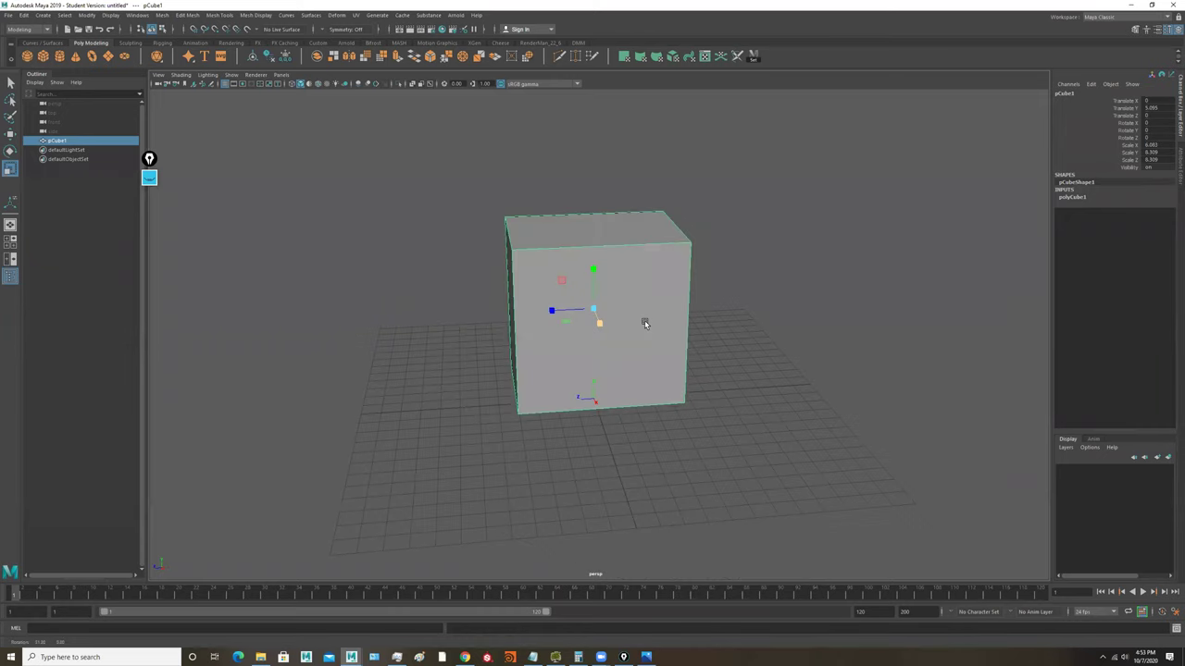
# Step: Extrude the cube's large front face with an offset of about 0.38 to form an inset border
pyautogui.moveTo(620, 289); pyautogui.dragTo(635, 306, button='right')
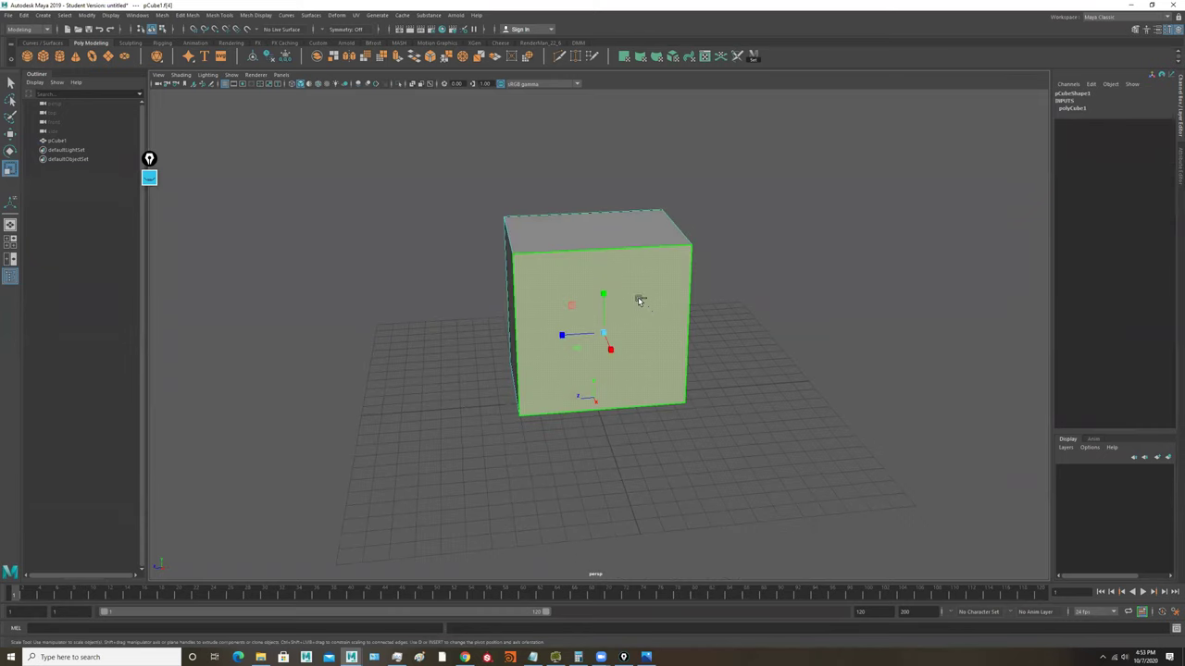
pyautogui.hotkey('ctrl', 'e')
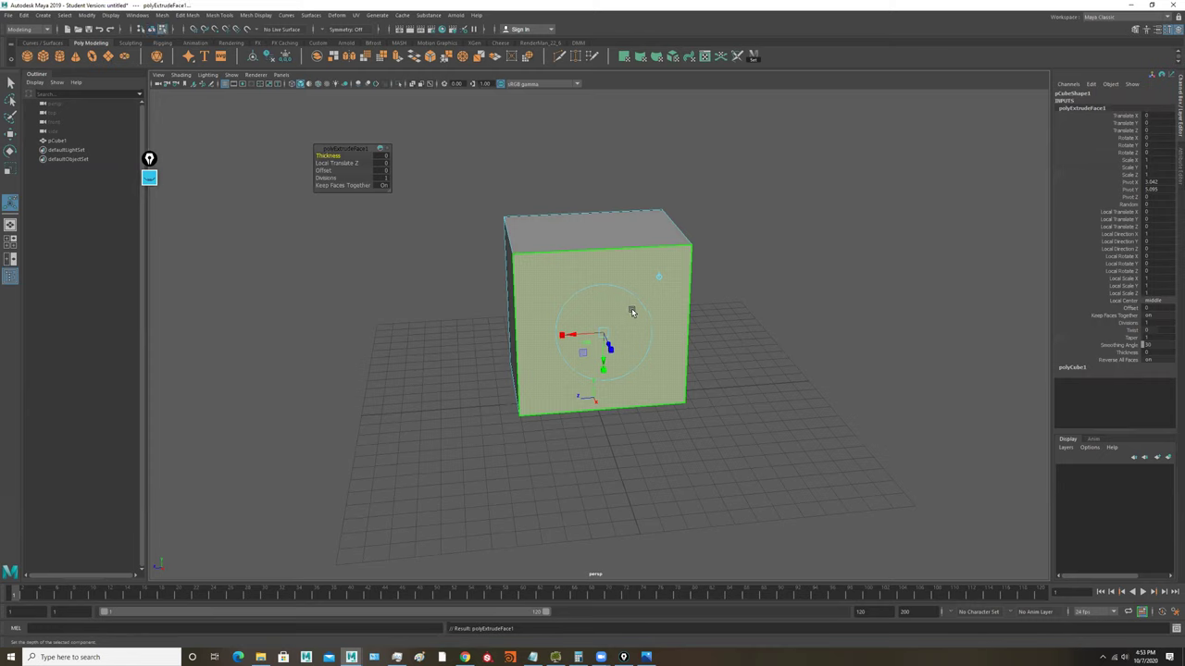
pyautogui.keyDown('alt'); pyautogui.moveTo(632, 312); pyautogui.dragTo(678, 309); pyautogui.keyUp('alt')
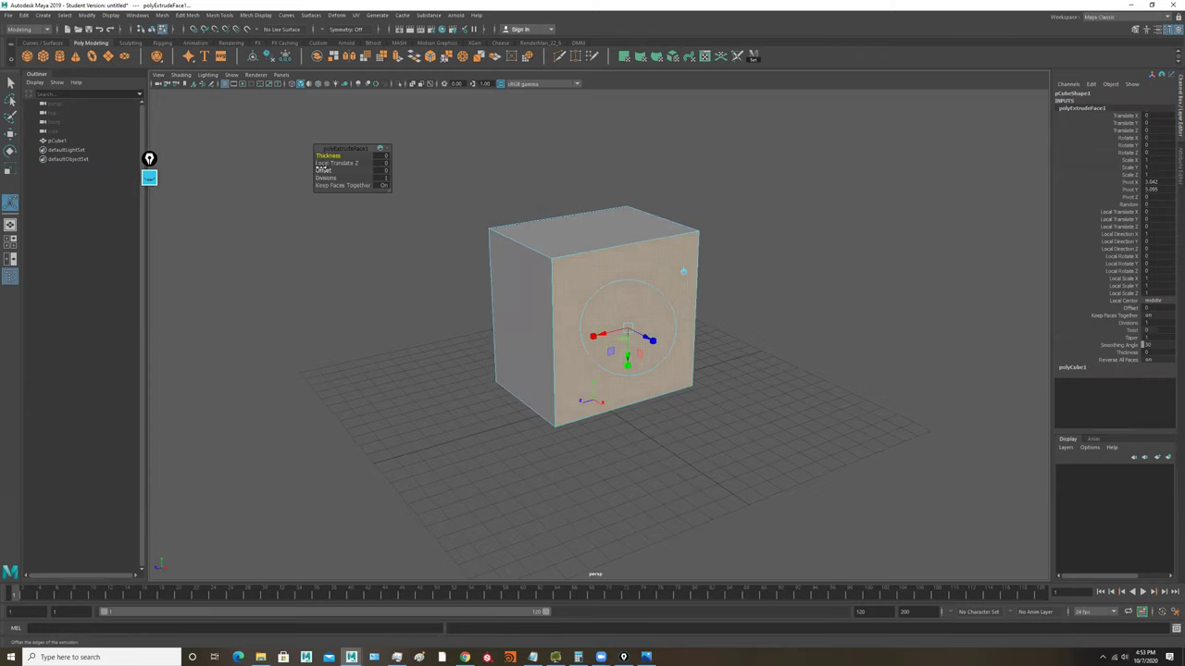
pyautogui.moveTo(321, 169); pyautogui.dragTo(337, 173)
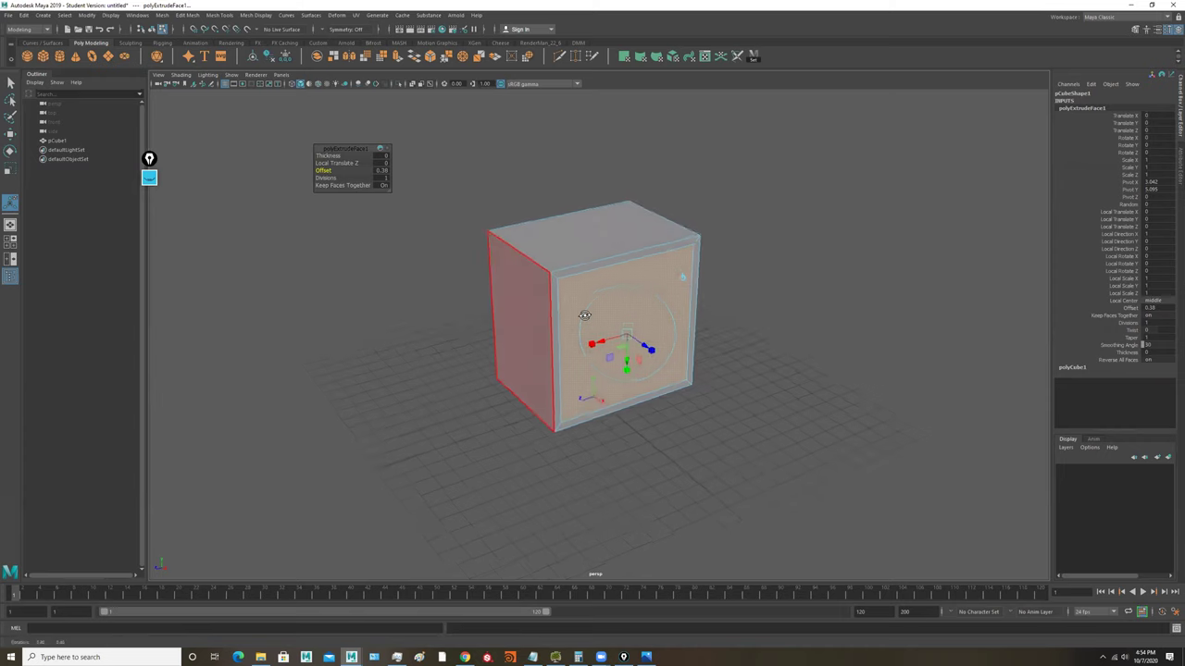
# Step: Extrude the inset front face inward almost to the back to hollow out the box, and return to object mode
pyautogui.hotkey('ctrl', 'e')
pyautogui.moveTo(645, 345); pyautogui.dragTo(579, 296)
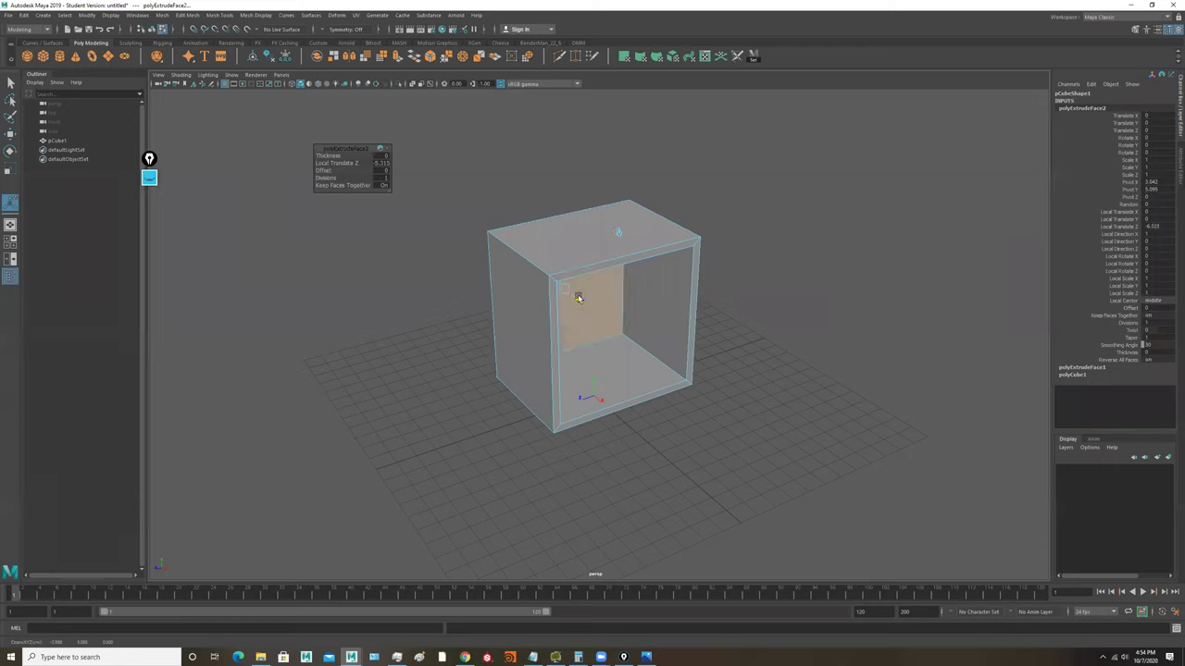
pyautogui.moveTo(629, 294); pyautogui.dragTo(905, 183, button='right')
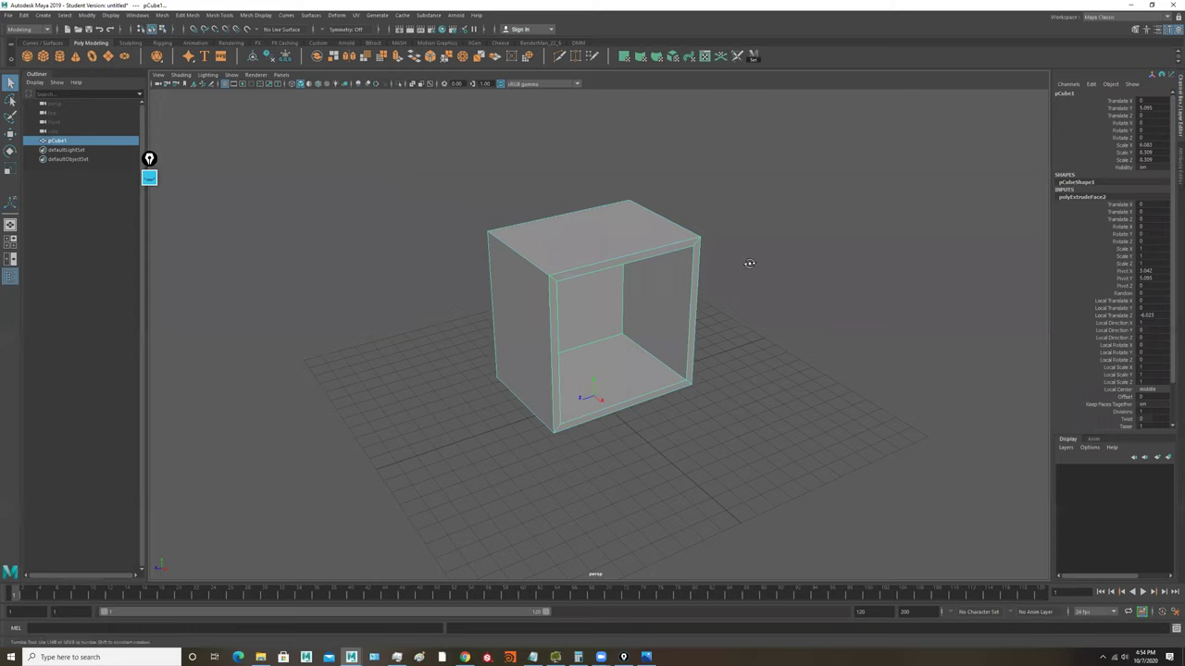
pyautogui.moveTo(749, 262)
pyautogui.keyDown('alt'); pyautogui.mouseDown()
pyautogui.moveTo(728, 257)
pyautogui.moveTo(738, 265)
pyautogui.mouseUp(); pyautogui.keyUp('alt')
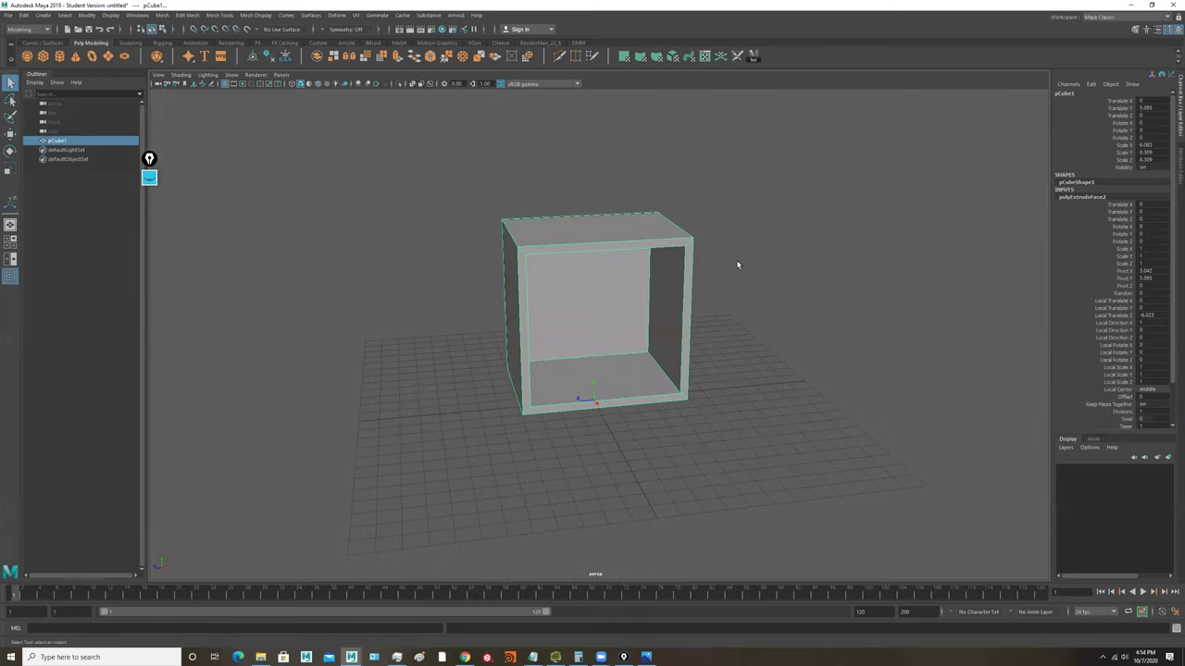
# Step: Create a second polygon cube and scale it into a thin bar along Z, about 0.18 thick and 7.8 long
pyautogui.scroll(5, 617, 281)
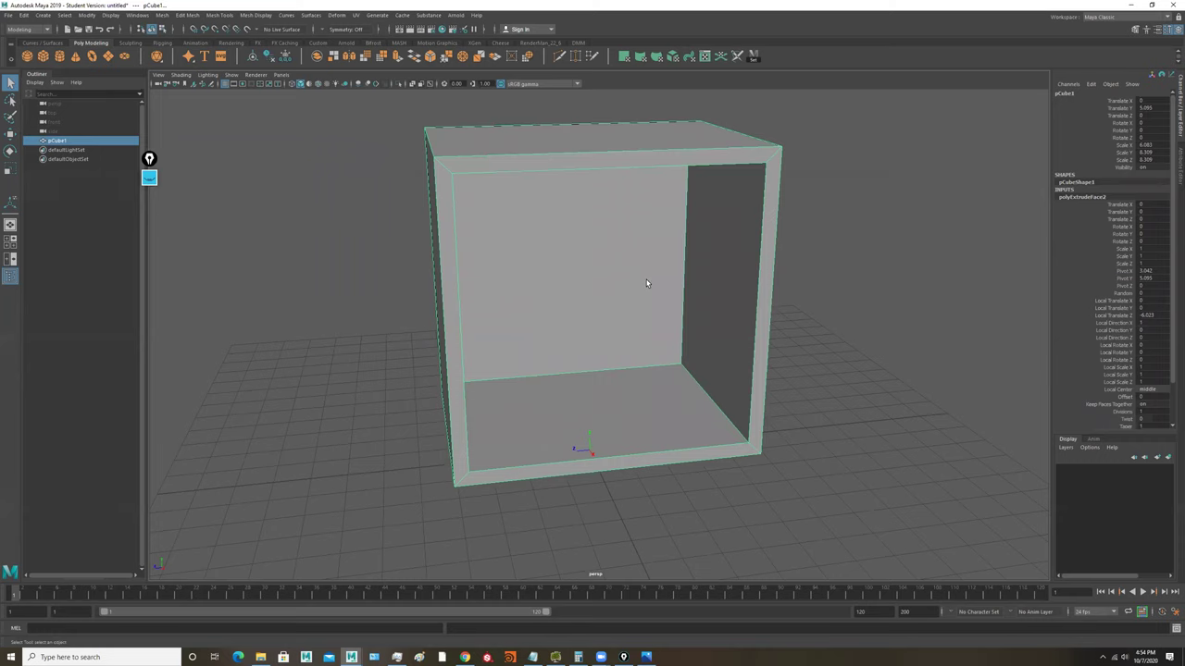
pyautogui.click(43, 56)
pyautogui.scroll(-3, 391, 398)
pyautogui.scroll(-1, 390, 398)
pyautogui.press('w')
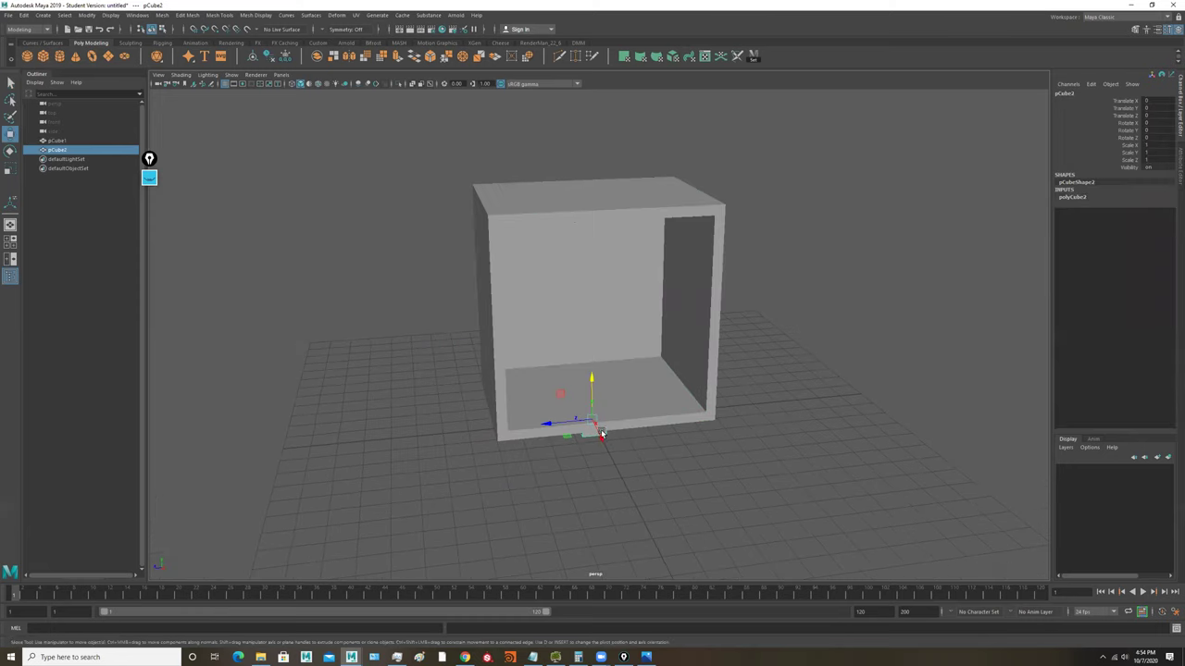
pyautogui.press('e')
pyautogui.press('r')
pyautogui.moveTo(592, 422)
pyautogui.mouseDown()
pyautogui.moveTo(703, 436)
pyautogui.moveTo(598, 422)
pyautogui.mouseUp()
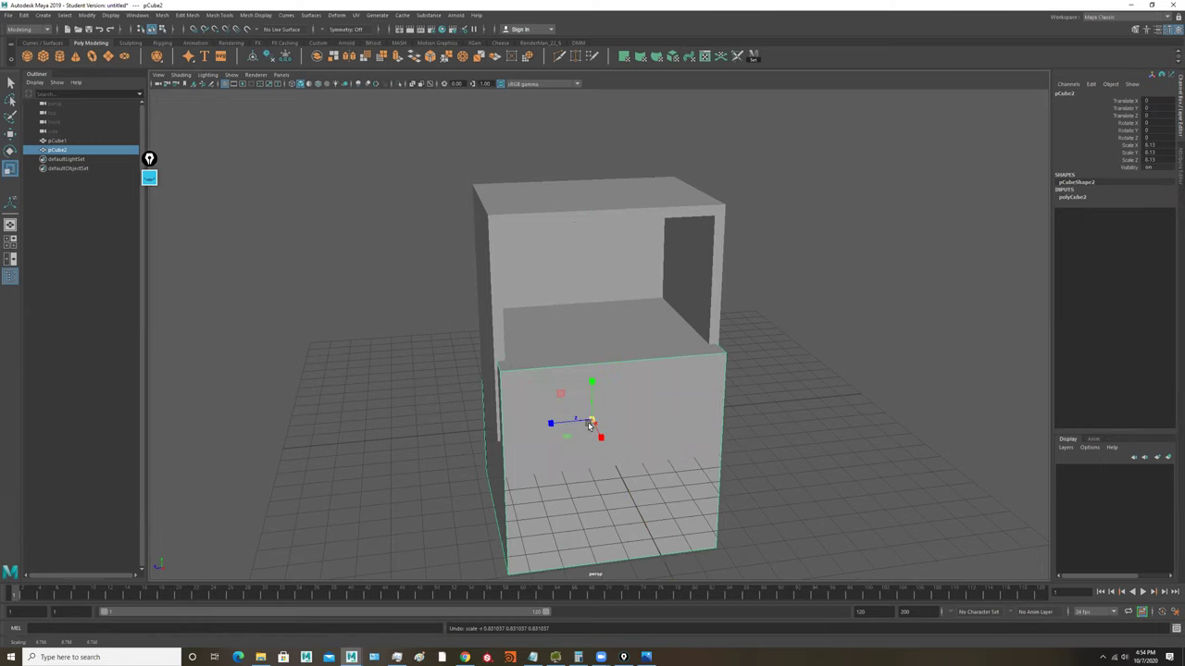
pyautogui.hotkey('ctrl', 'z')
pyautogui.moveTo(551, 423); pyautogui.dragTo(8, 430)
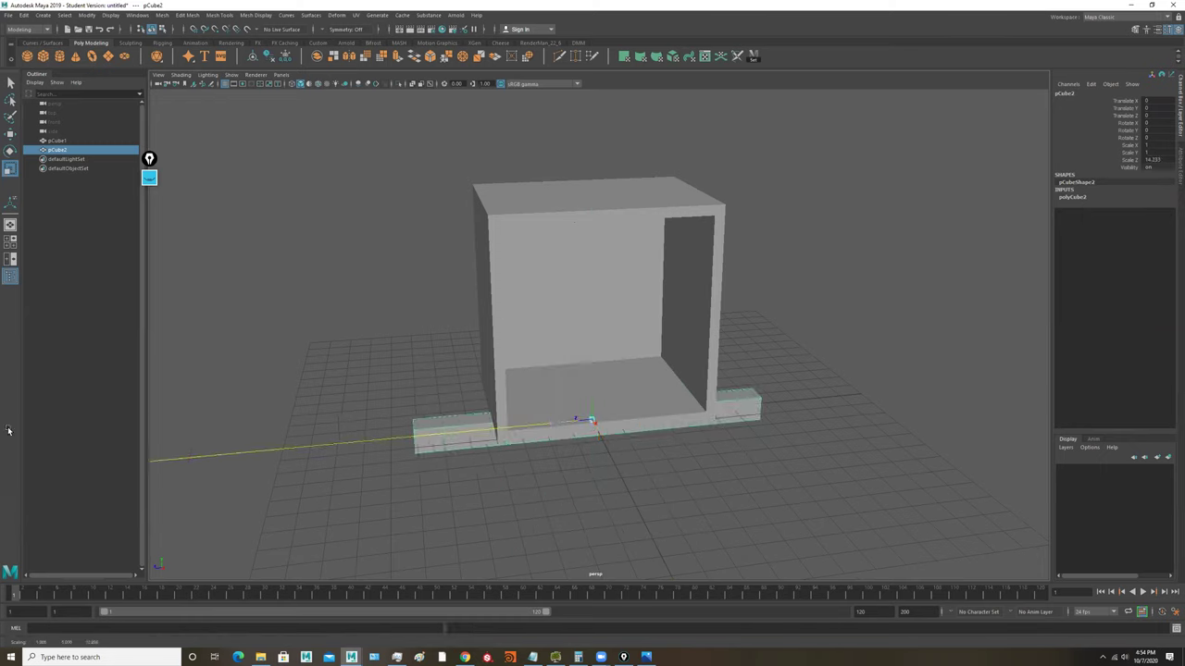
pyautogui.moveTo(554, 423); pyautogui.dragTo(468, 425)
pyautogui.moveTo(597, 421); pyautogui.dragTo(176, 537)
# Step: Raise the thin bar to about 4.9 on Y so it sits at mid-height inside the box
pyautogui.press('w')
pyautogui.moveTo(592, 381); pyautogui.dragTo(595, 302)
pyautogui.keyDown('alt'); pyautogui.moveTo(595, 302); pyautogui.dragTo(937, 279, button='right'); pyautogui.keyUp('alt')
pyautogui.keyDown('alt'); pyautogui.moveTo(570, 352); pyautogui.dragTo(589, 317); pyautogui.keyUp('alt')
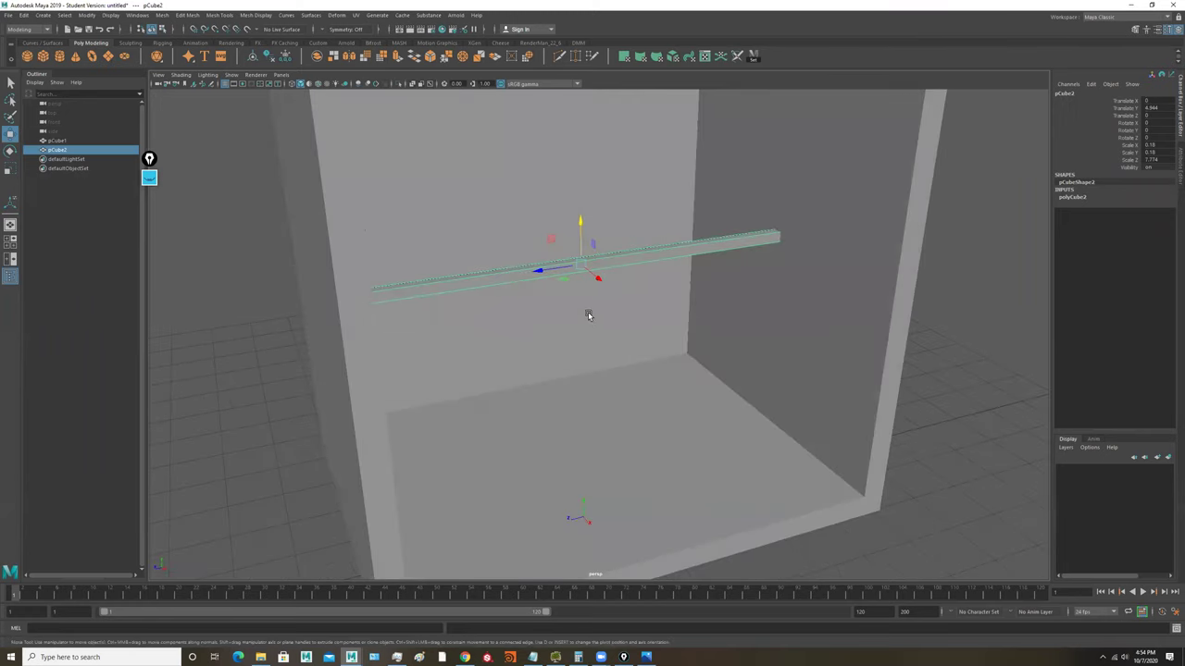
pyautogui.press('3')
pyautogui.press('1')
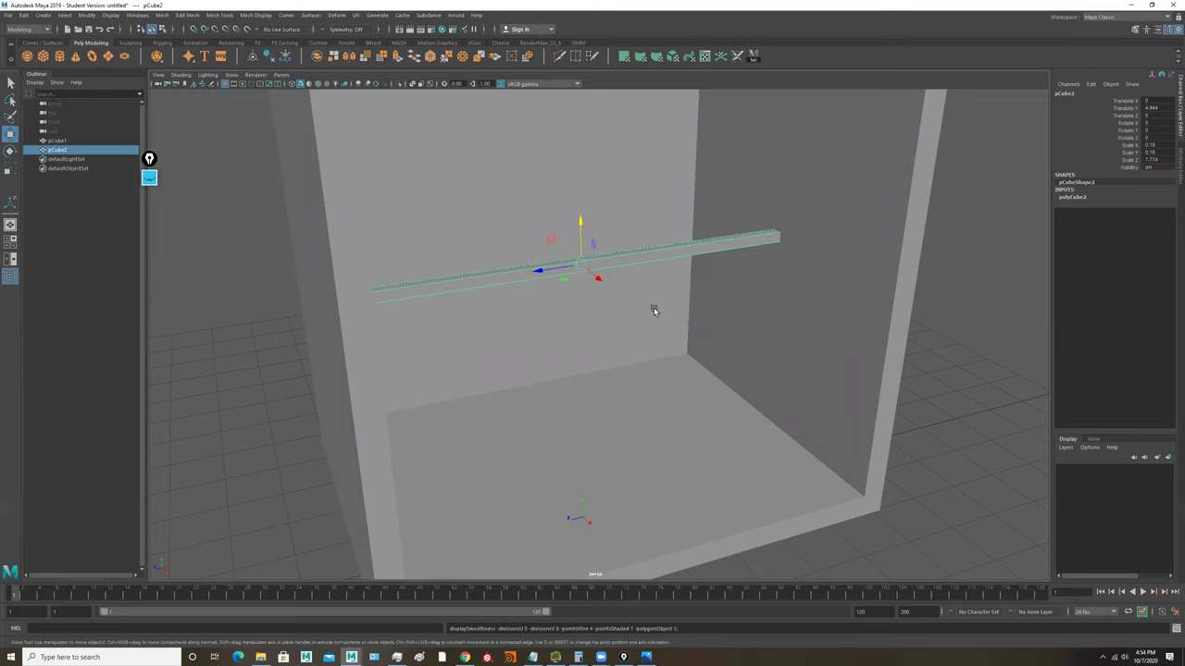
# Step: Scale the bar down uniformly until it is a thin rod about 0.05 thick
pyautogui.keyDown('alt'); pyautogui.moveTo(653, 305); pyautogui.dragTo(473, 320); pyautogui.keyUp('alt')
pyautogui.press('r')
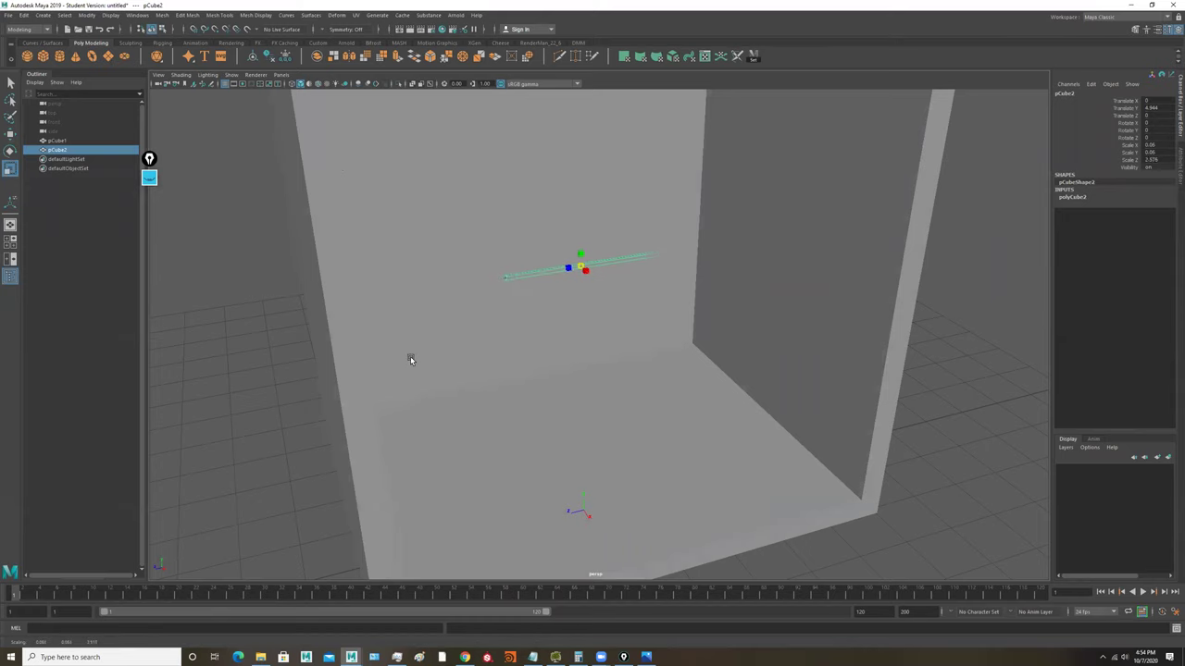
pyautogui.moveTo(581, 268); pyautogui.dragTo(555, 283)
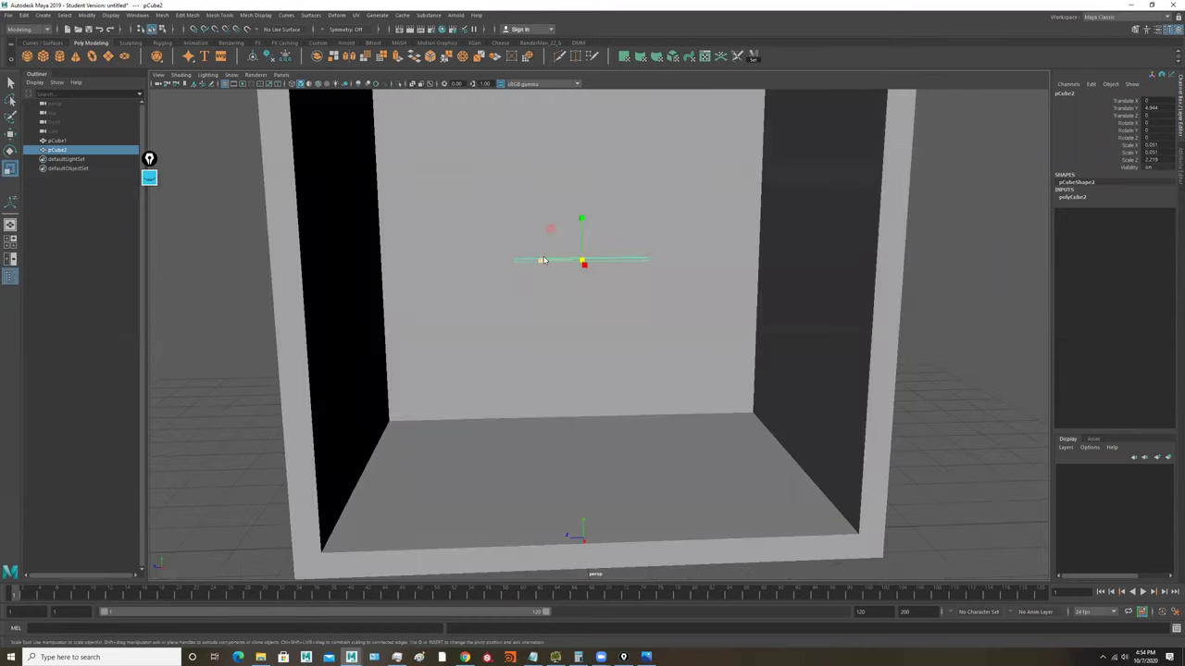
# Step: Move the vertices at both ends of the rod outward to the box's side walls, and return to object mode
pyautogui.moveTo(543, 261); pyautogui.dragTo(497, 258, button='right')
pyautogui.moveTo(477, 241); pyautogui.dragTo(312, 259)
pyautogui.press('w')
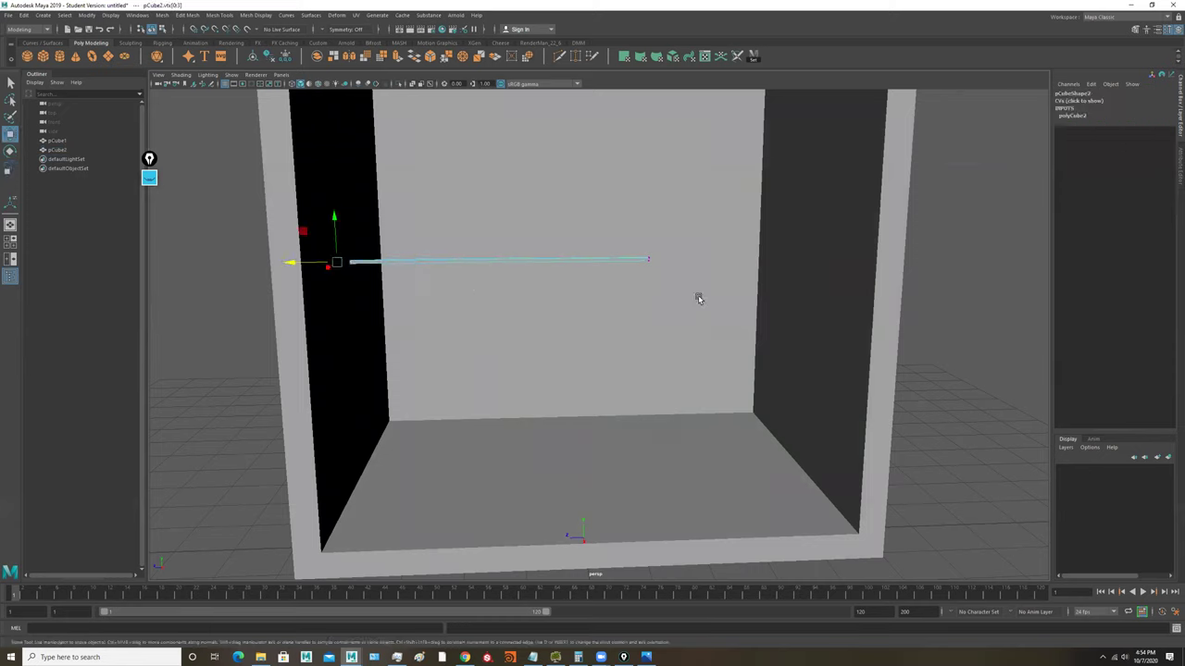
pyautogui.moveTo(698, 296); pyautogui.dragTo(783, 272)
pyautogui.keyDown('alt'); pyautogui.moveTo(540, 287); pyautogui.dragTo(616, 259); pyautogui.keyUp('alt')
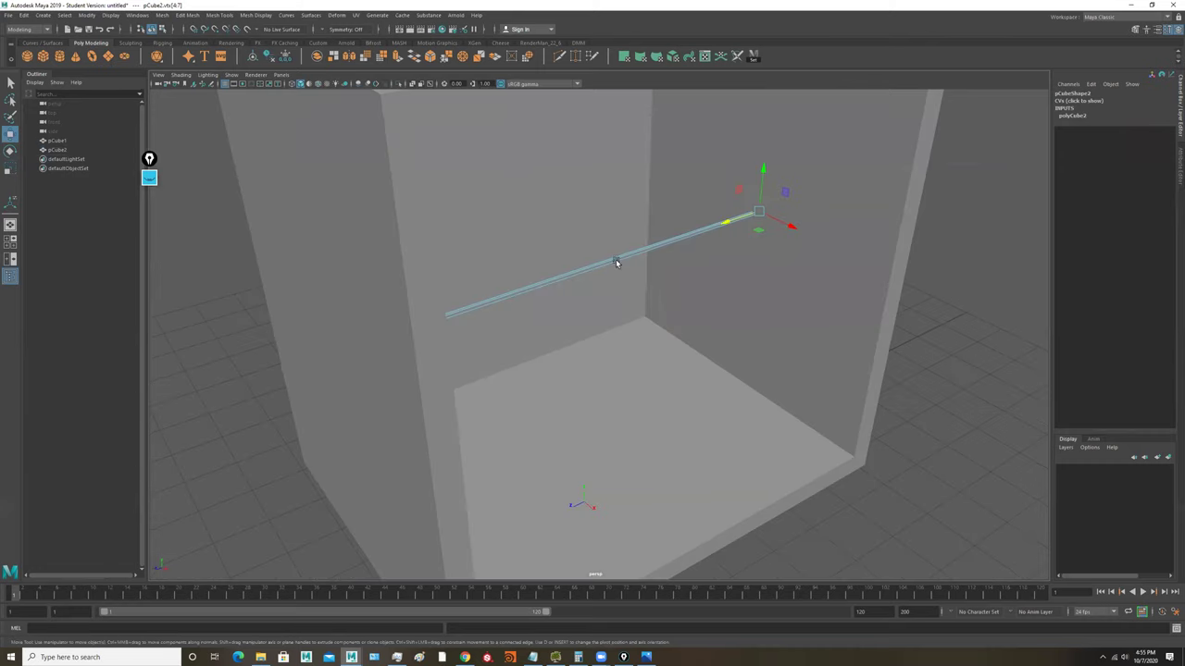
pyautogui.moveTo(615, 259); pyautogui.dragTo(826, 150, button='right')
# Step: Move the rod toward the back of the box, to about -2.6 on X
pyautogui.scroll(-3, 826, 150)
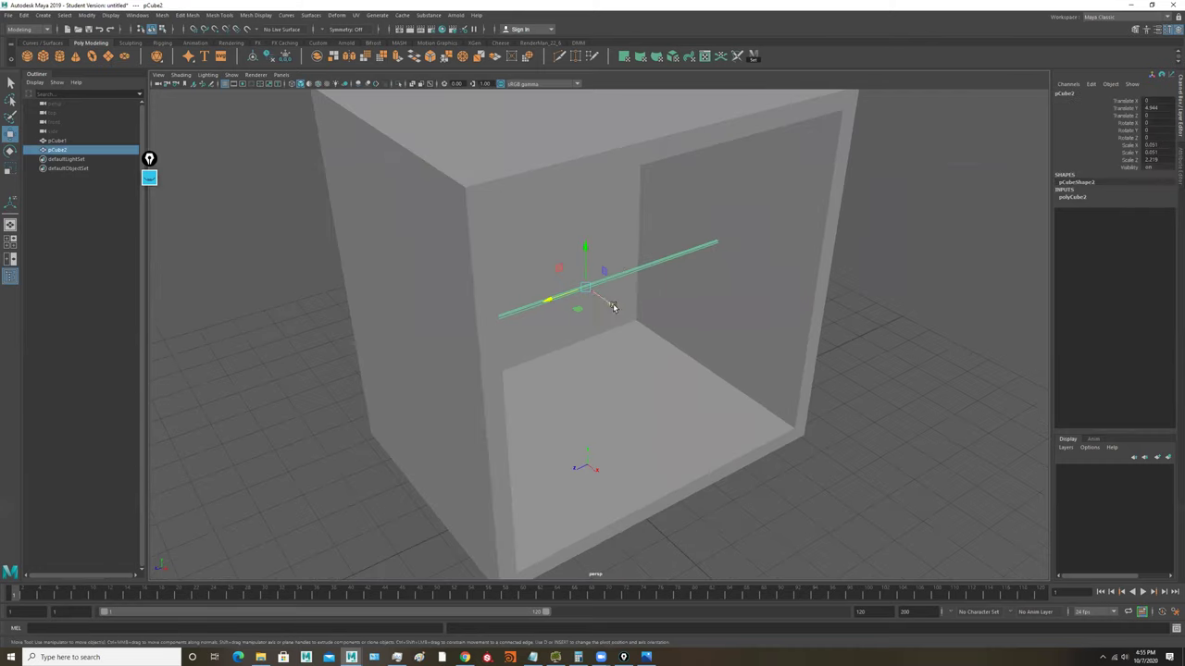
pyautogui.moveTo(614, 306); pyautogui.dragTo(543, 256)
pyautogui.keyDown('alt'); pyautogui.moveTo(543, 257); pyautogui.dragTo(664, 260); pyautogui.keyUp('alt')
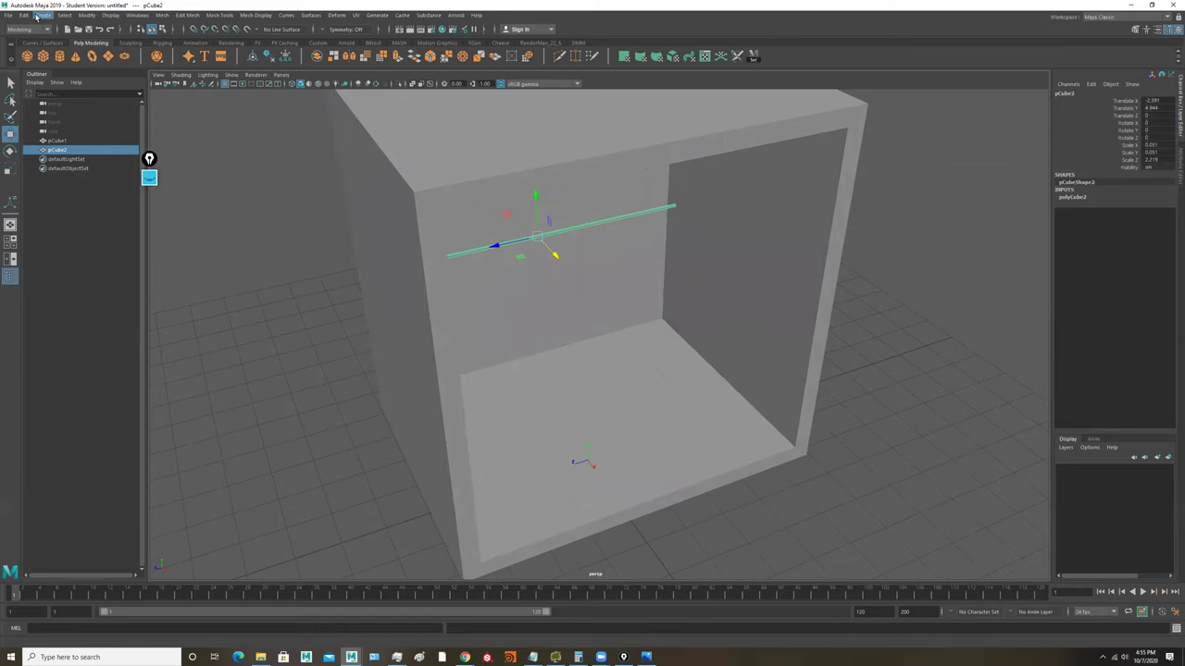
# Step: Open the Duplicate Special options for the rod with instanced geometry, 10 copies and a translation of 10, 0, 0
pyautogui.click(7, 14)
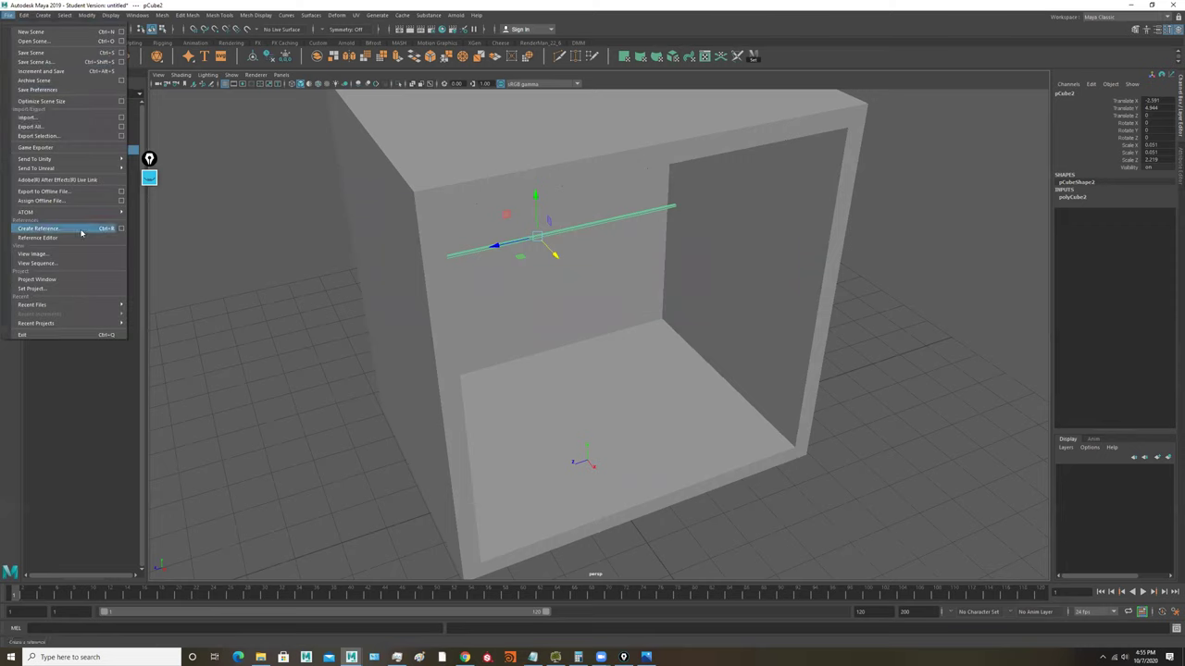
pyautogui.moveTo(32, 16)
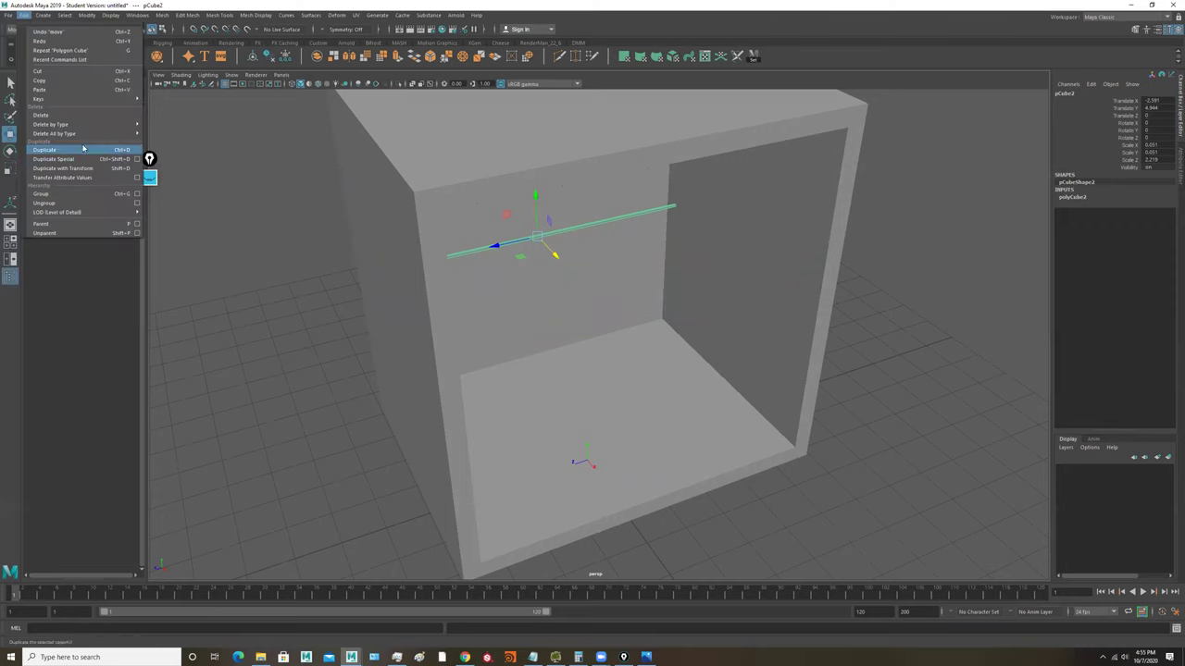
pyautogui.click(137, 160)
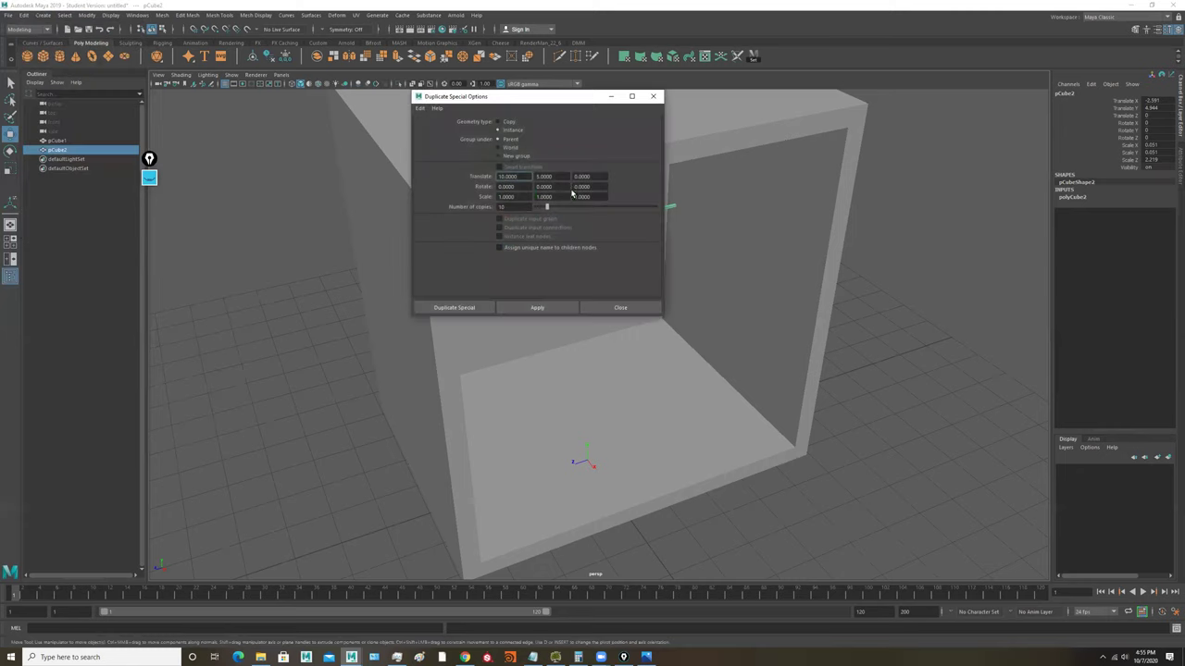
pyautogui.press('Tab')
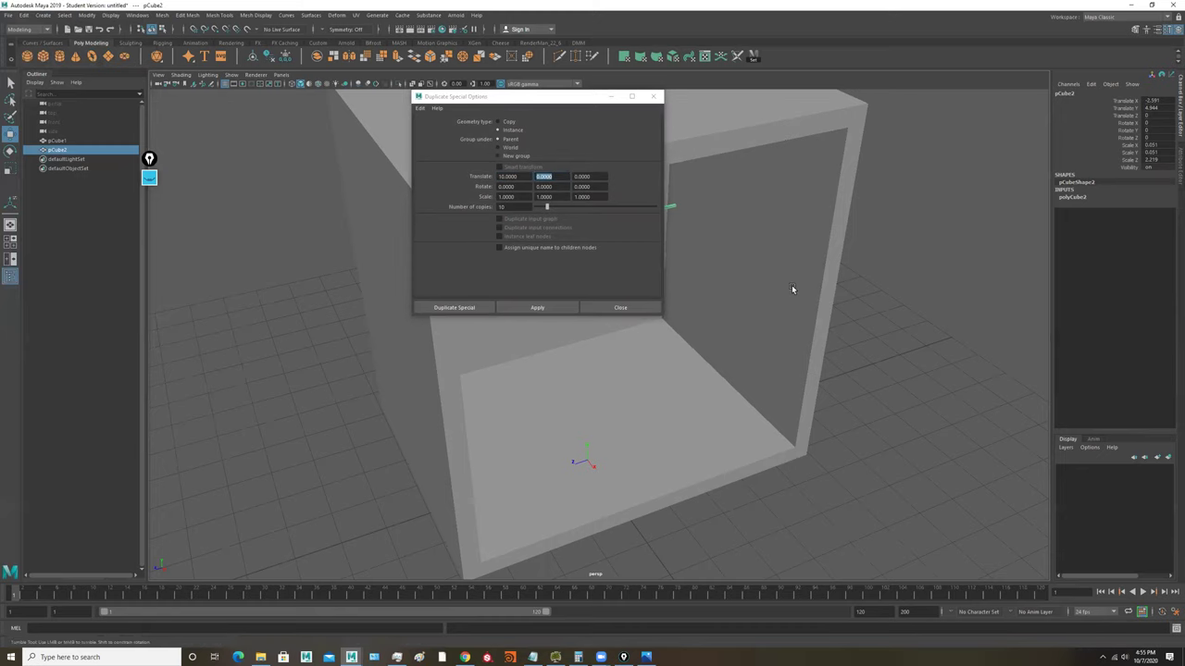
pyautogui.keyDown('alt'); pyautogui.moveTo(793, 286); pyautogui.dragTo(320, 129); pyautogui.keyUp('alt')
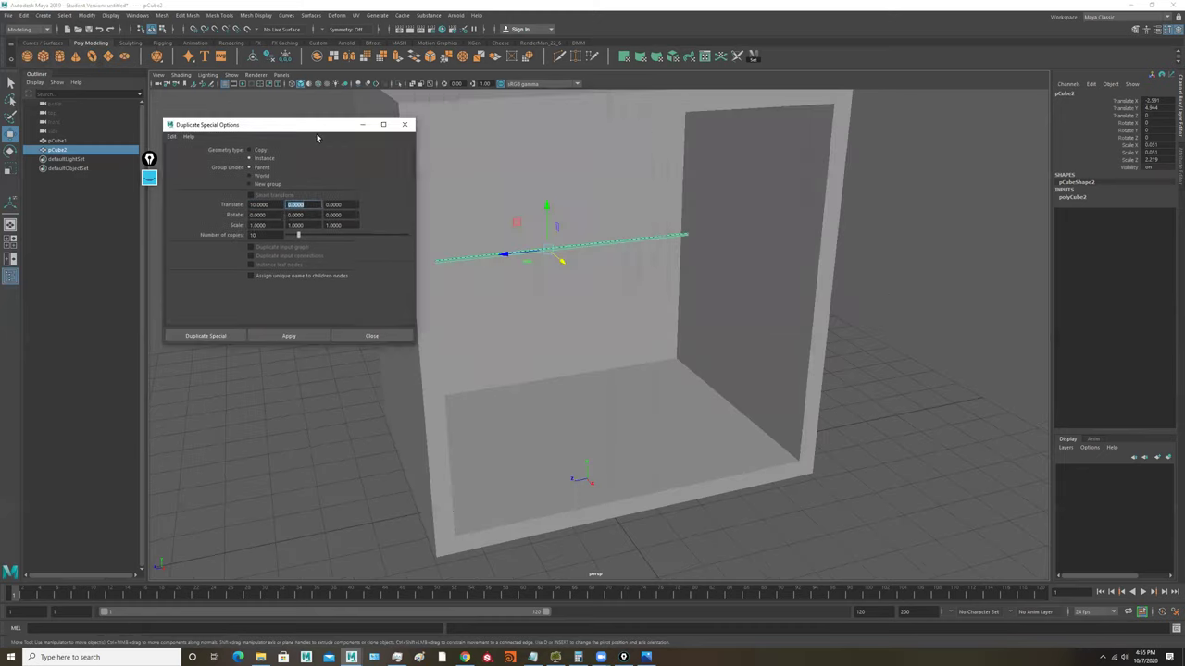
# Step: Try duplicating the rod as 10 instances spaced 10 units apart on X, and undo it
pyautogui.click(286, 339)
pyautogui.keyDown('alt'); pyautogui.moveTo(680, 335); pyautogui.dragTo(383, 353, button='right'); pyautogui.keyUp('alt')
pyautogui.keyDown('alt'); pyautogui.moveTo(833, 361); pyautogui.dragTo(681, 370, button='right'); pyautogui.keyUp('alt')
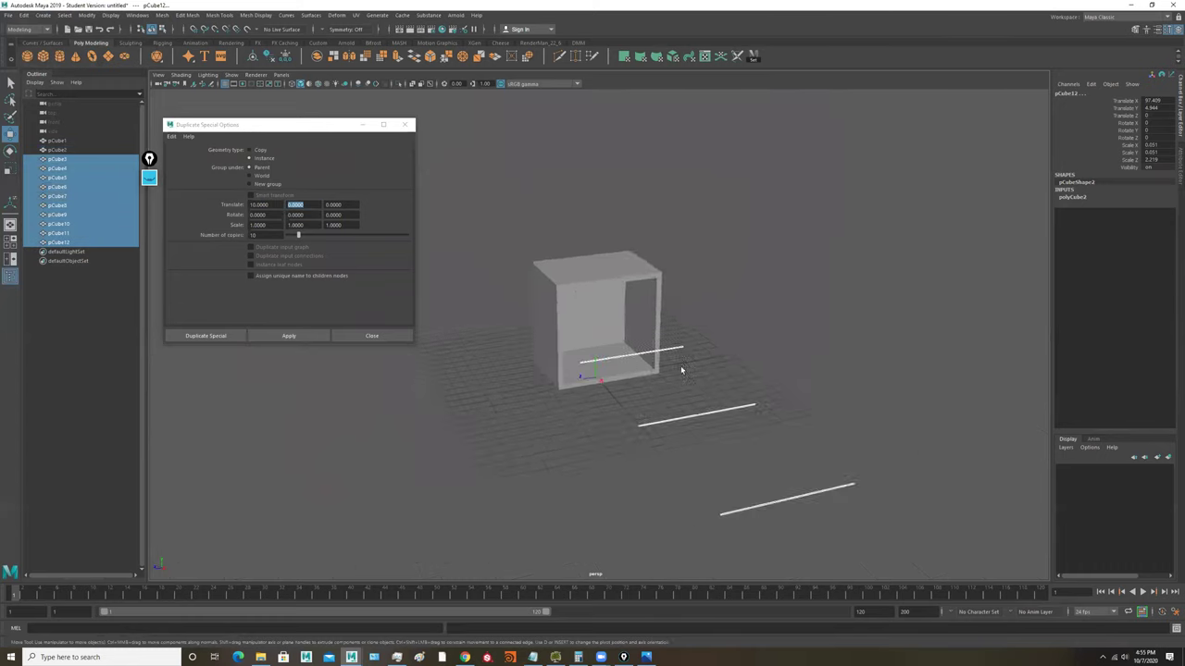
pyautogui.hotkey('ctrl', 'z')
# Step: Try duplicating the rod as 10 instances with an X translation of 1, and undo it
pyautogui.doubleClick(267, 203)
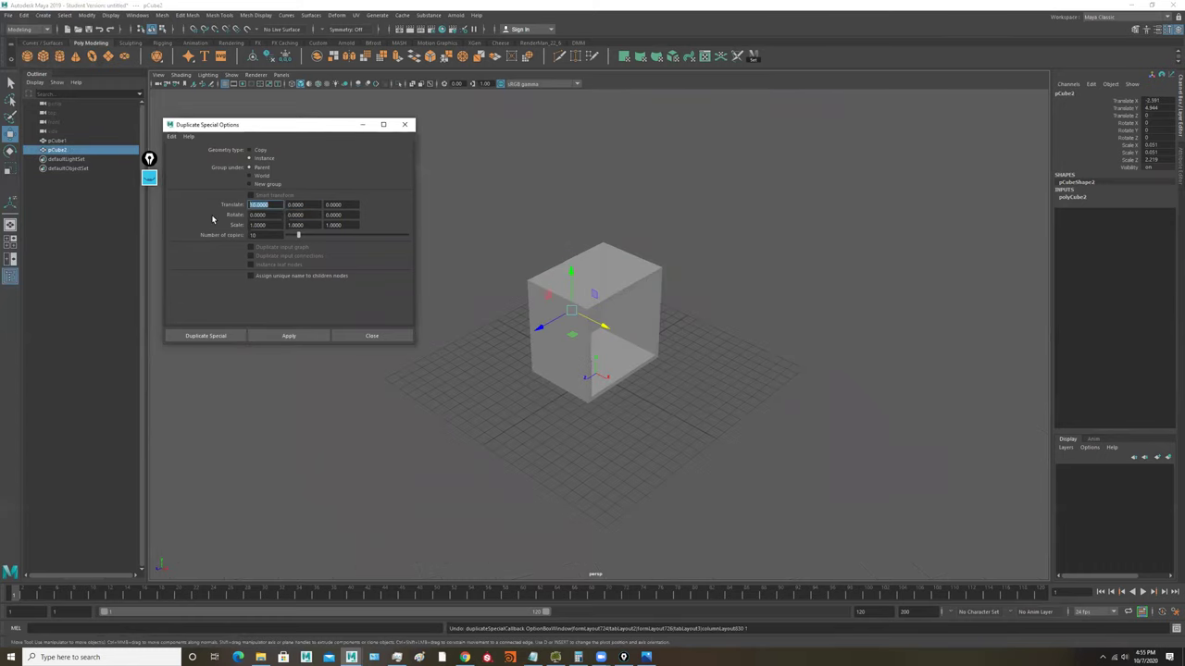
pyautogui.click(307, 336)
pyautogui.keyDown('alt'); pyautogui.moveTo(718, 361); pyautogui.dragTo(676, 363); pyautogui.keyUp('alt')
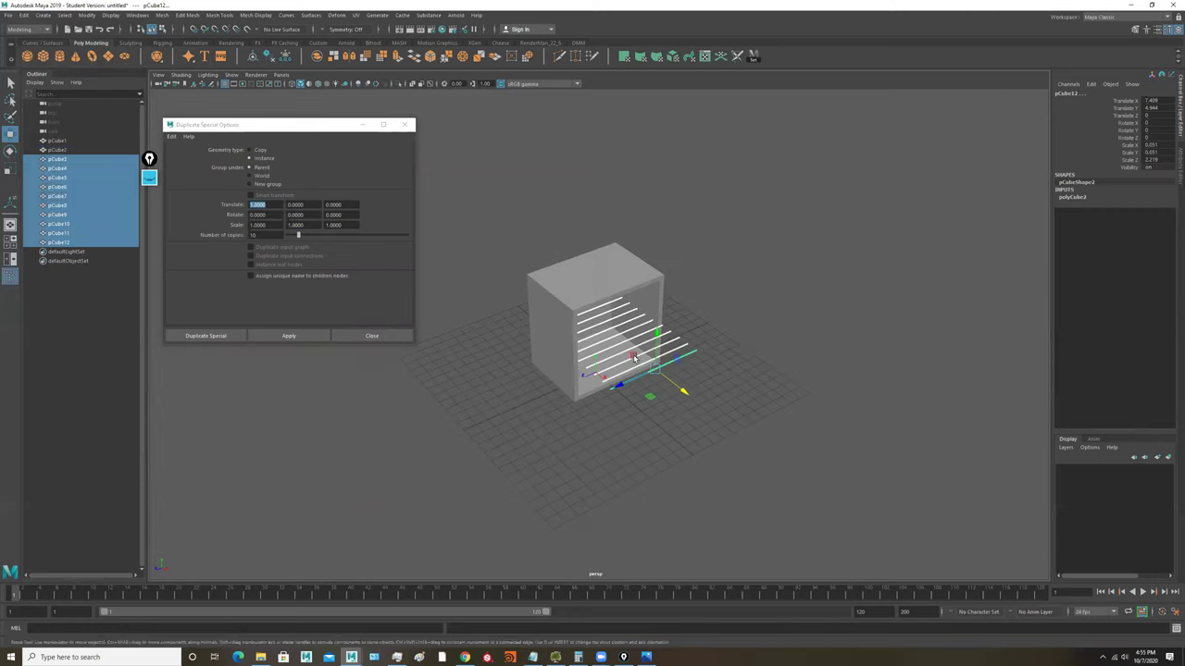
pyautogui.keyDown('alt'); pyautogui.moveTo(676, 362); pyautogui.dragTo(903, 348, button='right'); pyautogui.keyUp('alt')
pyautogui.hotkey('ctrl', 'z')
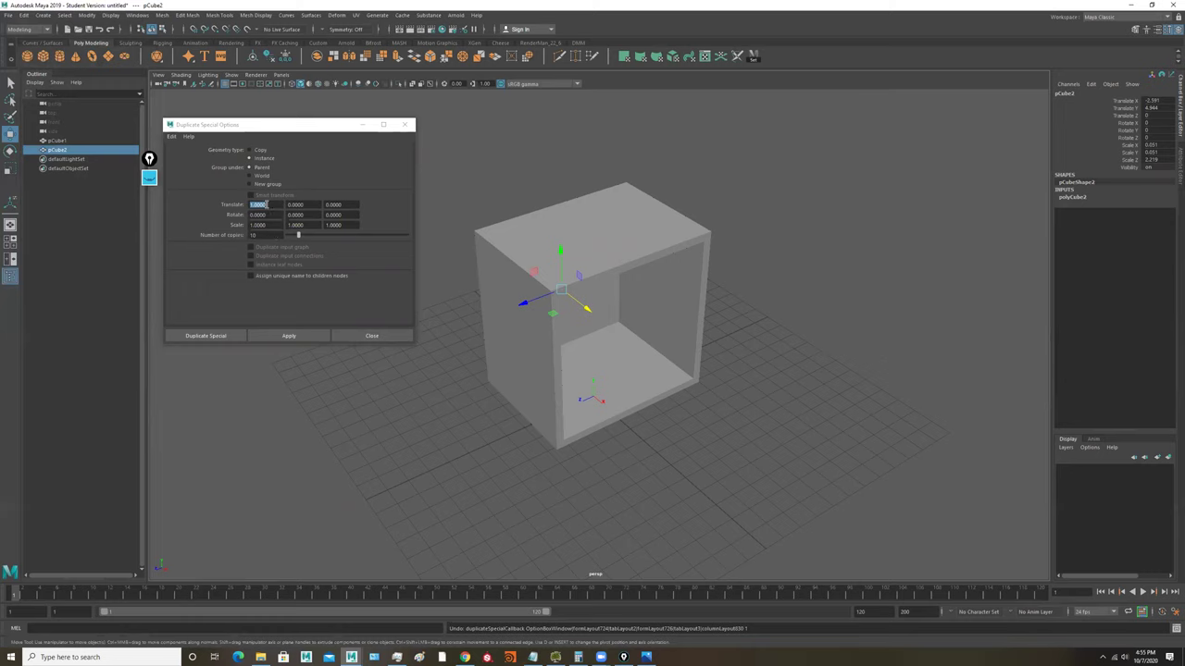
# Step: Try the 10 rod instances with an X translation of 0.6, and undo the duplication
pyautogui.click(267, 206)
pyautogui.moveTo(270, 206); pyautogui.dragTo(220, 201)
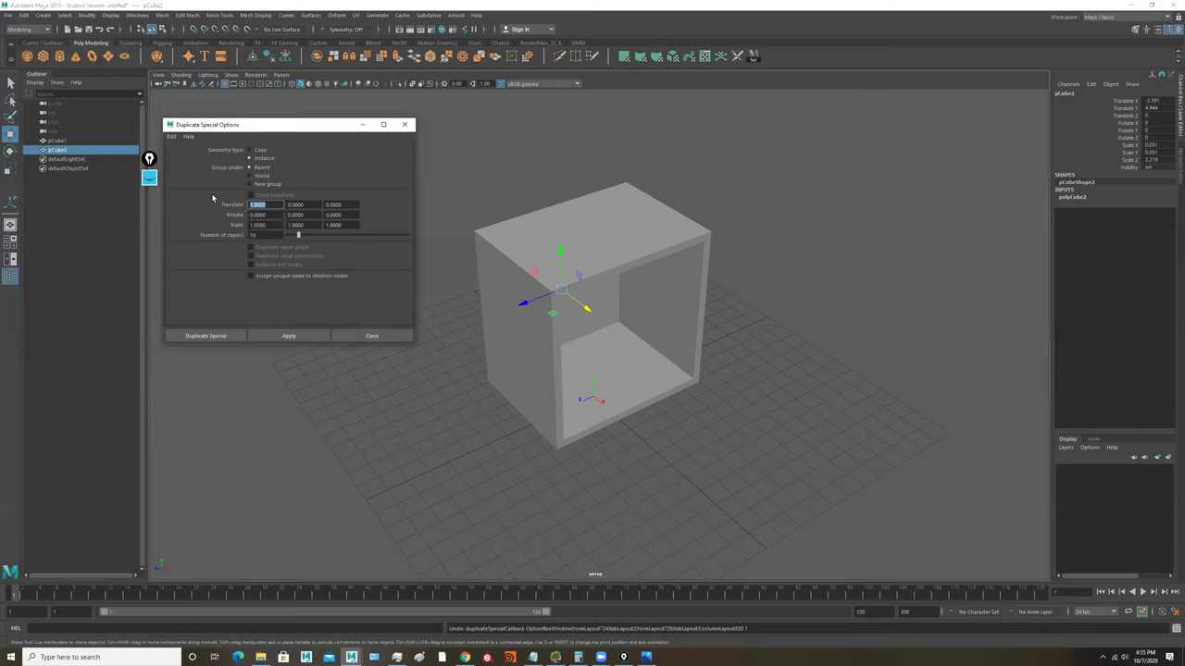
pyautogui.click(288, 336)
pyautogui.keyDown('alt'); pyautogui.moveTo(601, 339); pyautogui.dragTo(592, 335); pyautogui.keyUp('alt')
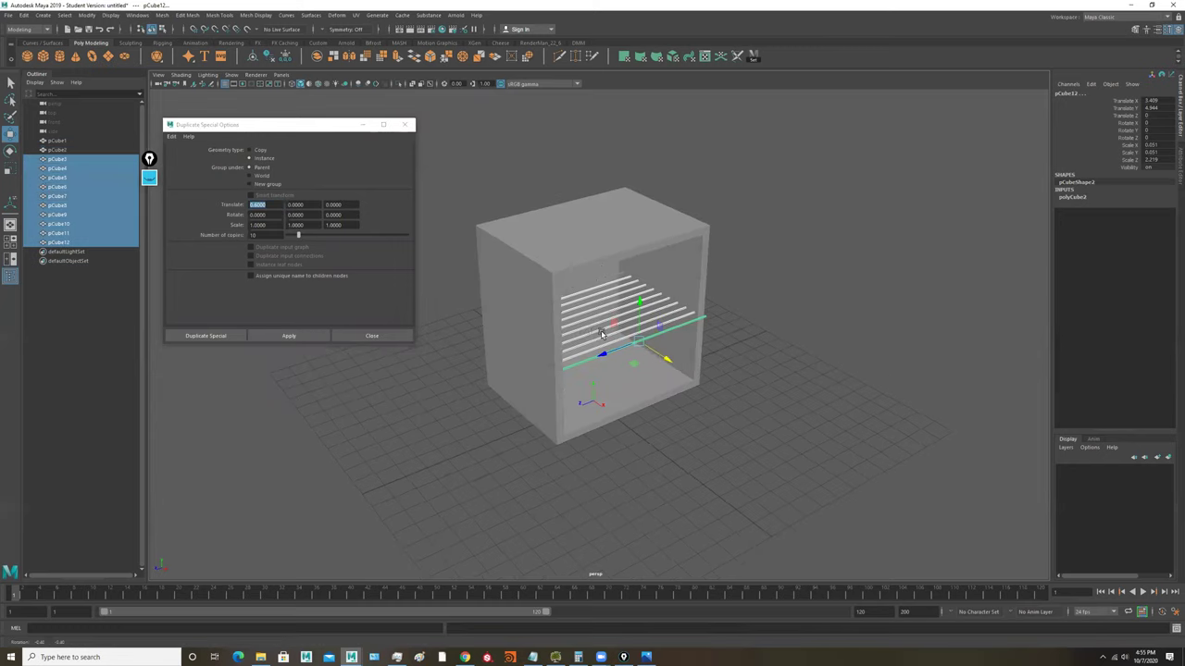
pyautogui.hotkey('ctrl', 'z')
# Step: Duplicate the rod as 10 instances with an X translation of 0.5 to fill the depth of the box
pyautogui.click(231, 204)
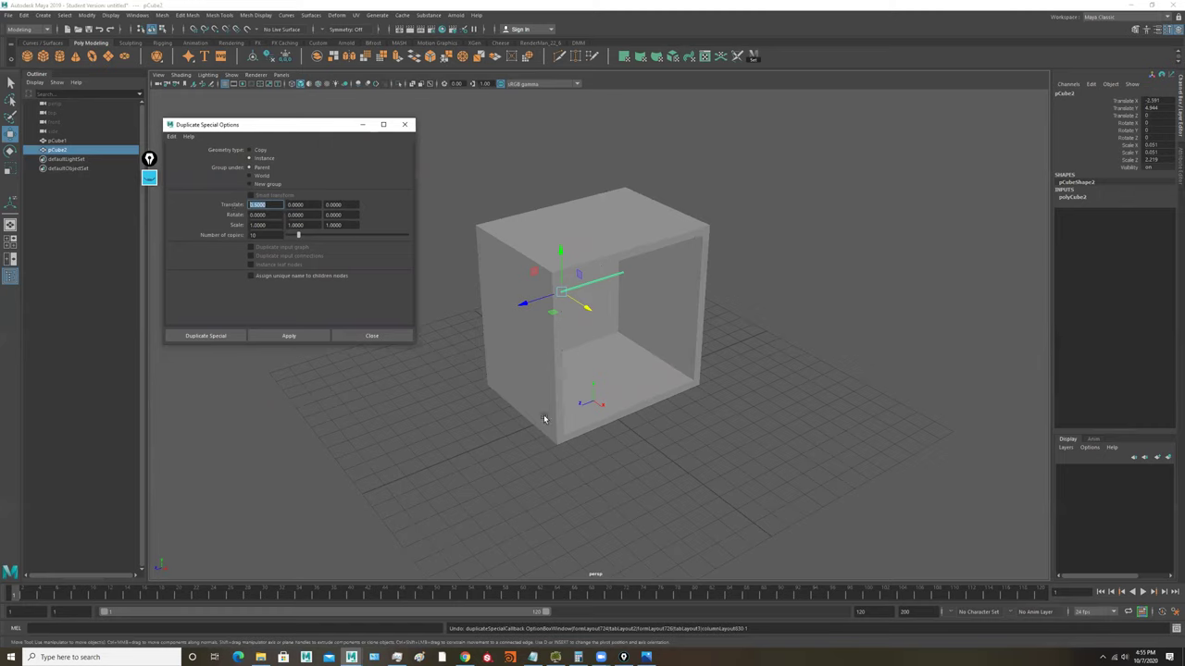
pyautogui.click(282, 337)
pyautogui.keyDown('alt'); pyautogui.moveTo(574, 354); pyautogui.dragTo(456, 333); pyautogui.keyUp('alt')
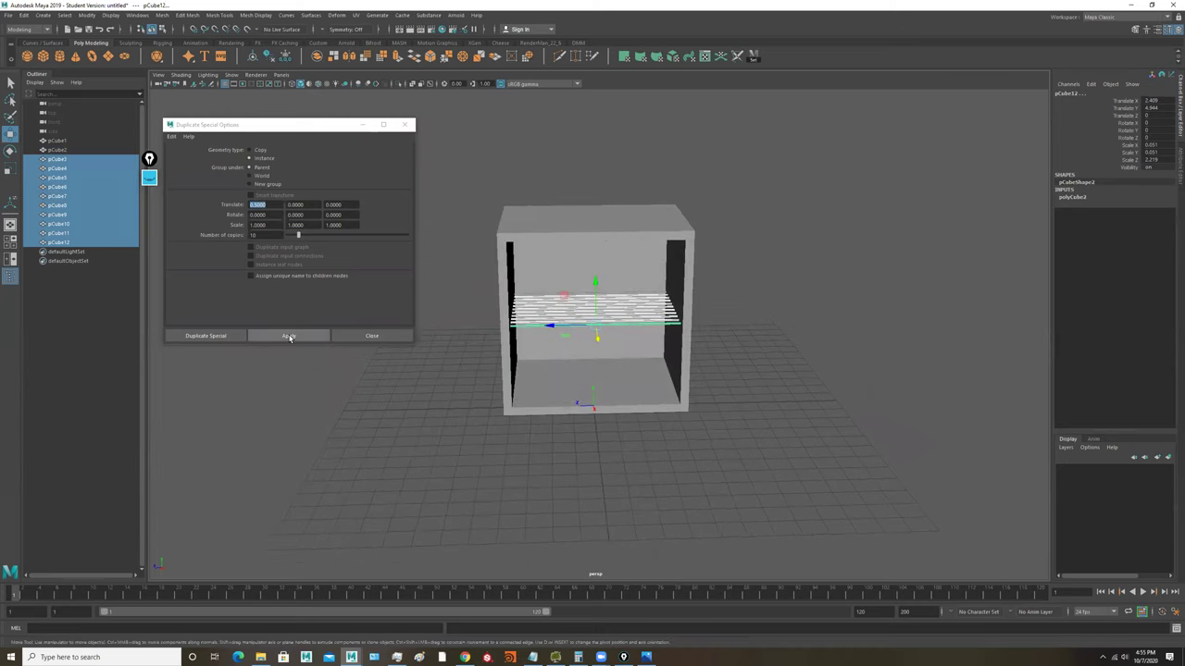
# Step: Duplicate the complete rod rack twice, placing one copy above it at about Y 6.5 and the other below it at about Y 3
pyautogui.click(401, 336)
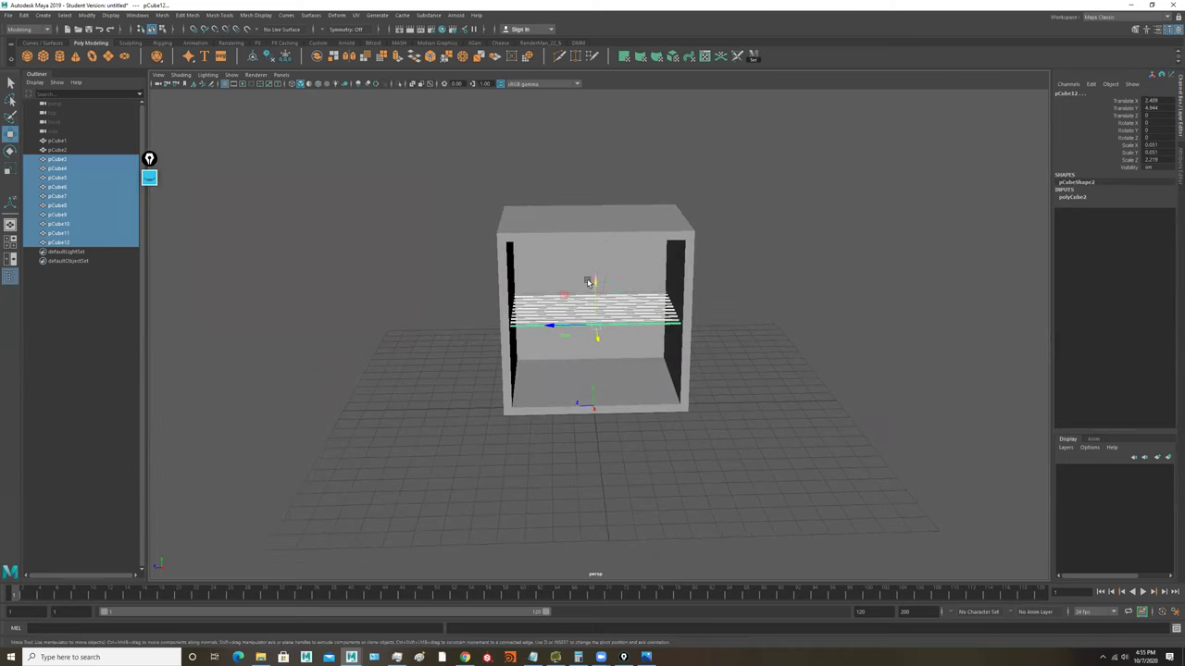
pyautogui.moveTo(569, 352); pyautogui.dragTo(564, 349)
pyautogui.keyDown('shift'); pyautogui.click(559, 267); pyautogui.keyUp('shift')
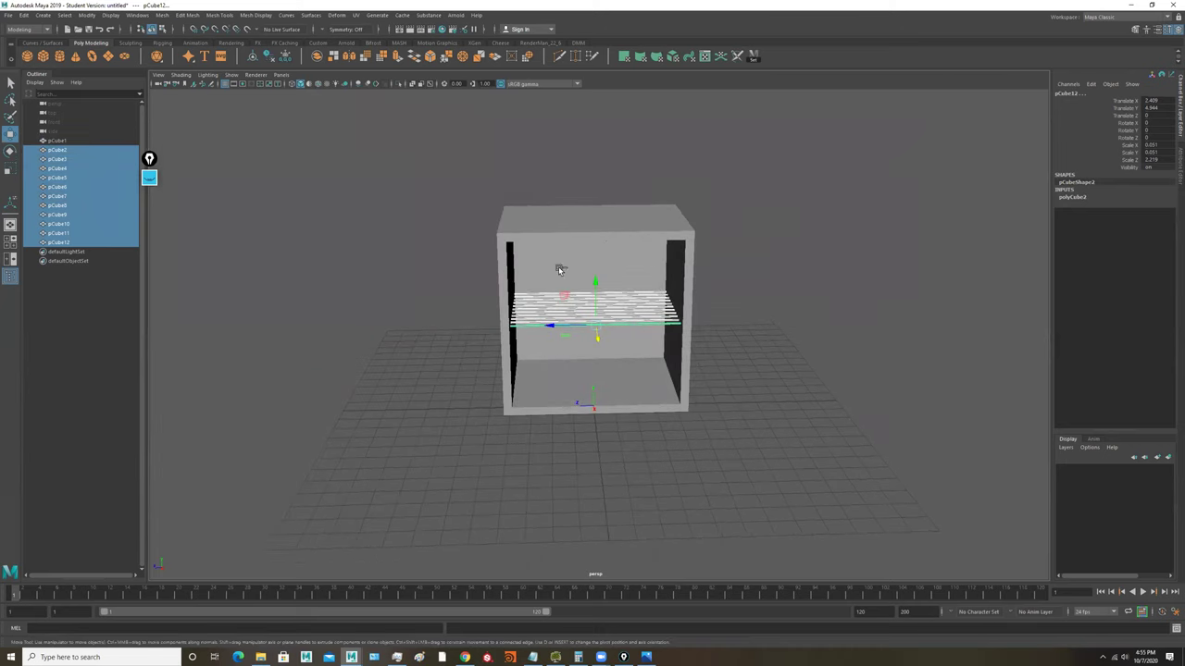
pyautogui.keyDown('alt'); pyautogui.moveTo(600, 286); pyautogui.dragTo(624, 287); pyautogui.keyUp('alt')
pyautogui.hotkey('ctrl', 'd')
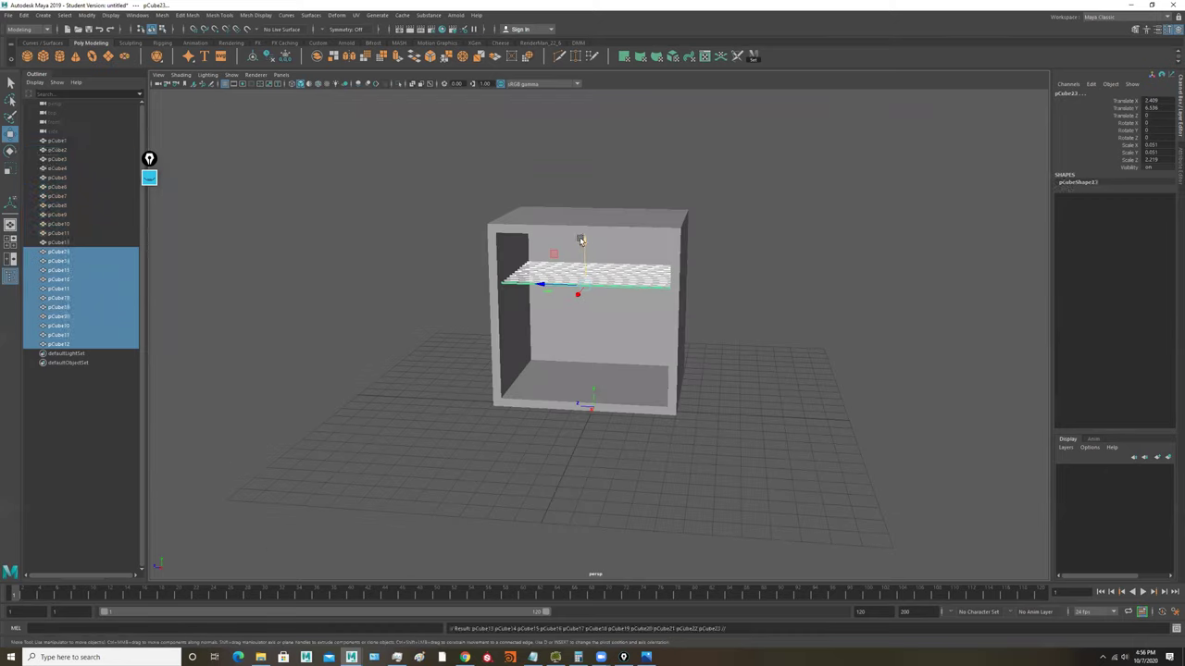
pyautogui.moveTo(582, 241); pyautogui.dragTo(607, 324)
pyautogui.hotkey('ctrl', 'd')
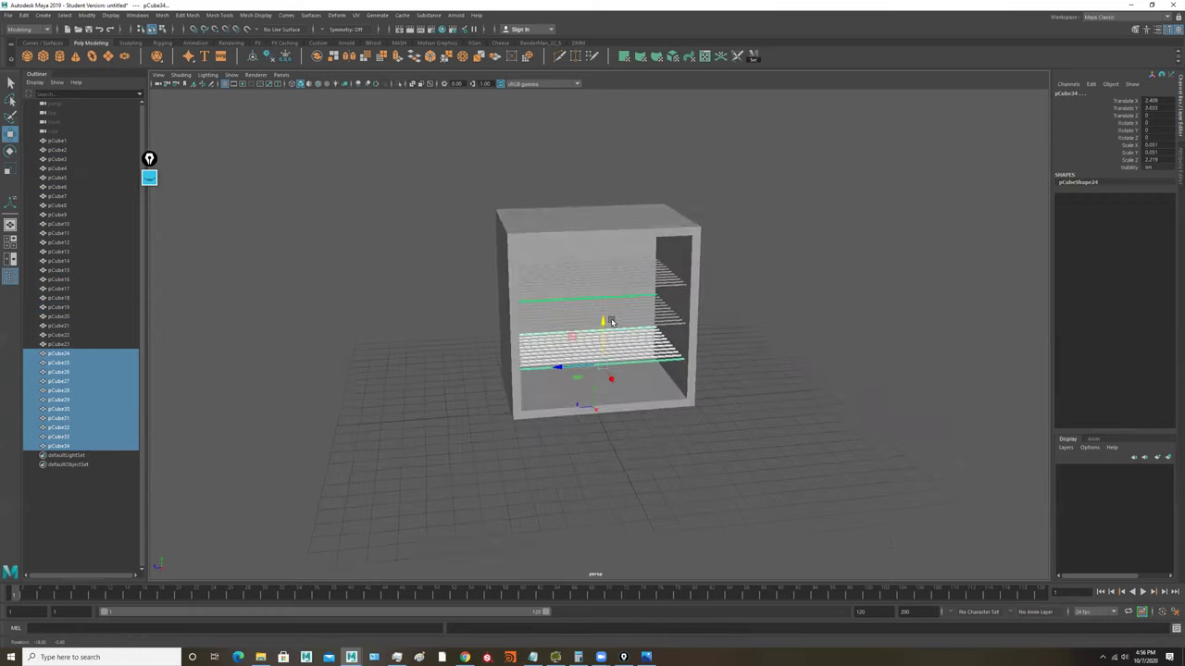
# Step: Duplicate the lowest rack, try rotating the copy -60 degrees about Y, and undo the rotation
pyautogui.keyDown('alt'); pyautogui.moveTo(609, 323); pyautogui.dragTo(777, 314, button='right'); pyautogui.keyUp('alt')
pyautogui.scroll(3, 681, 335)
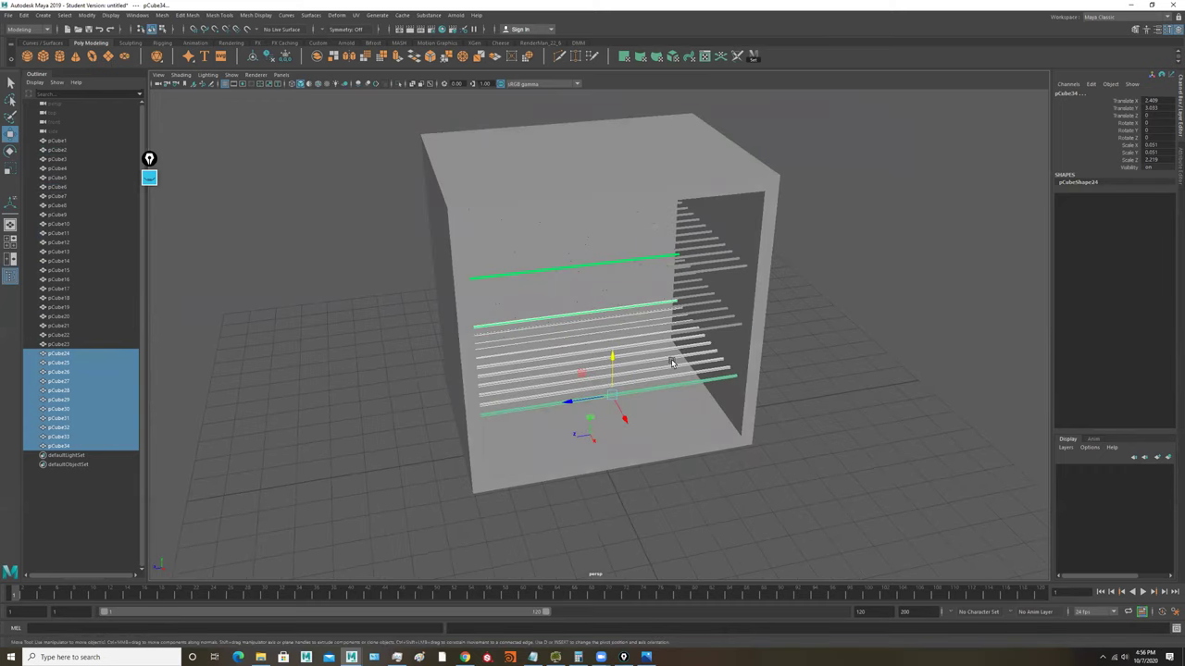
pyautogui.hotkey('ctrl', 'd')
pyautogui.press('e')
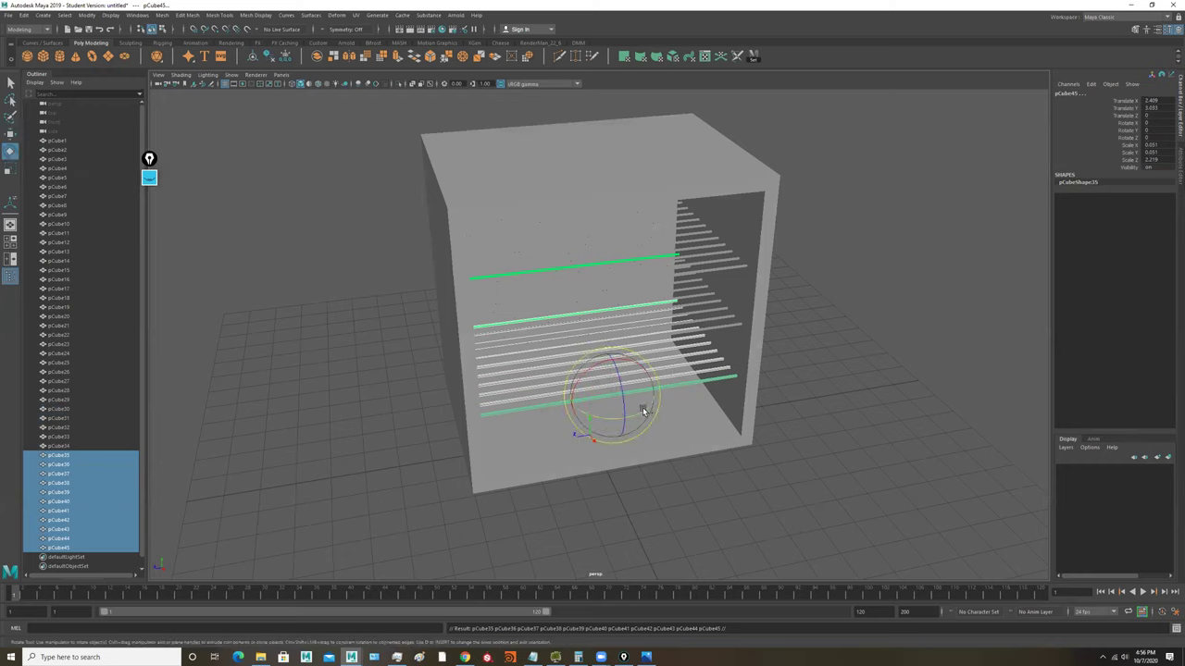
pyautogui.moveTo(644, 411); pyautogui.dragTo(580, 425)
pyautogui.hotkey('ctrl', 'z')
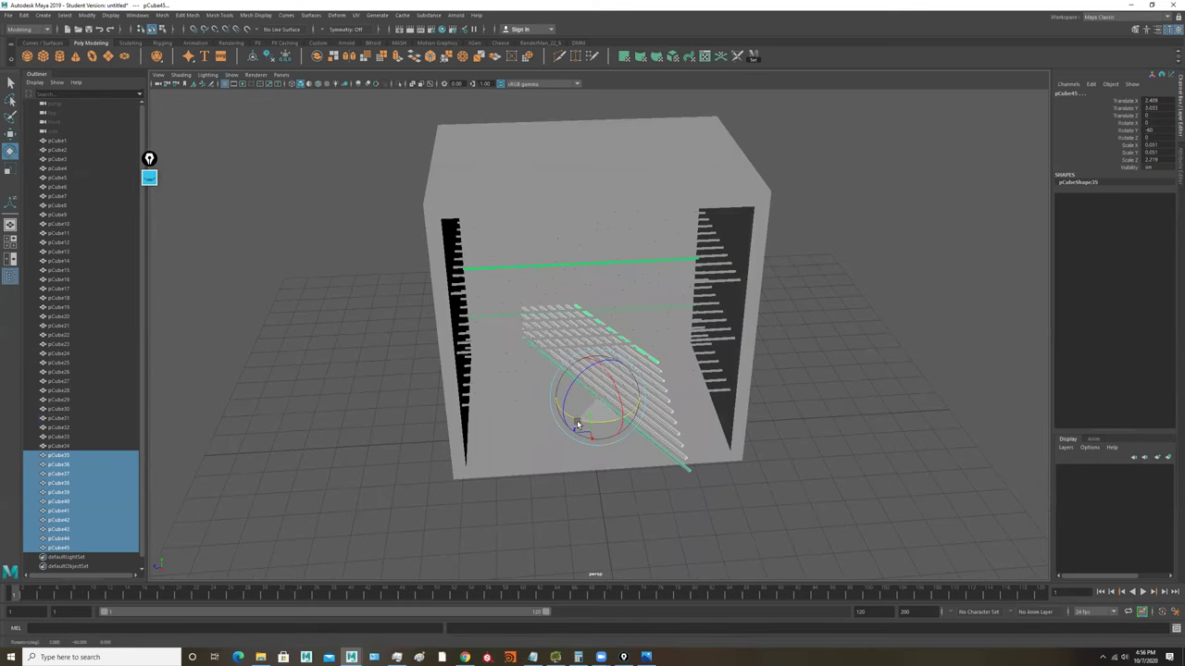
pyautogui.keyDown('alt'); pyautogui.moveTo(656, 402); pyautogui.dragTo(611, 381); pyautogui.keyUp('alt')
pyautogui.hotkey('ctrl', 'z')
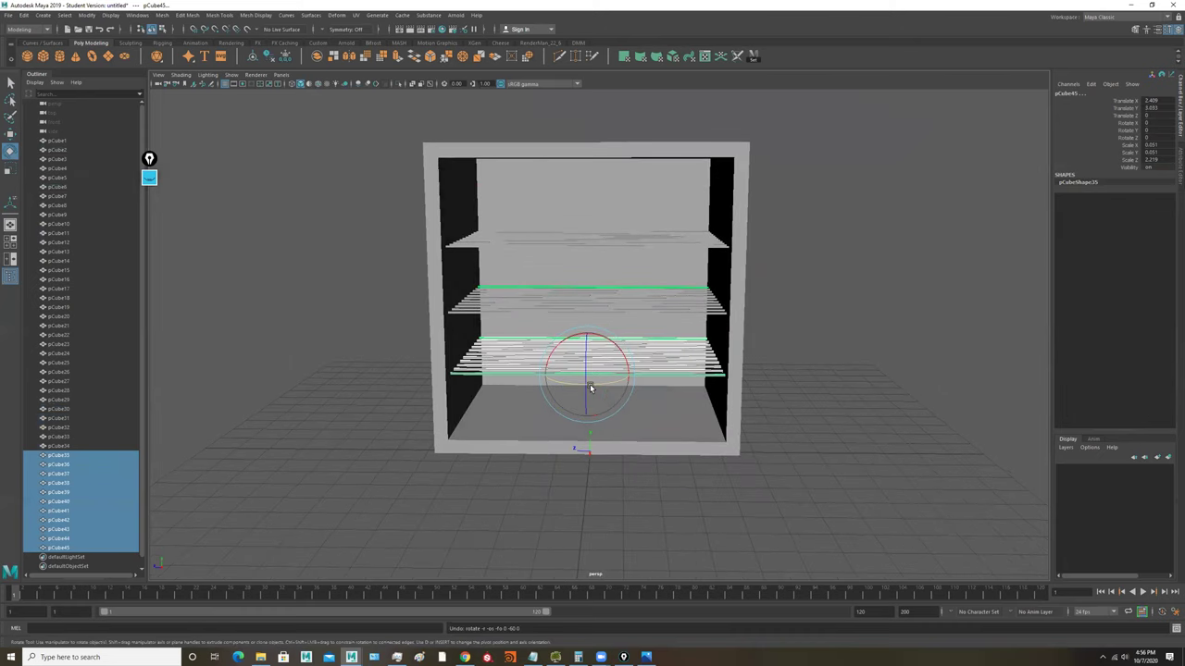
# Step: Try turning the copied rack half a turn about Y and raising it, and undo back to three racks
pyautogui.moveTo(612, 381); pyautogui.dragTo(470, 384)
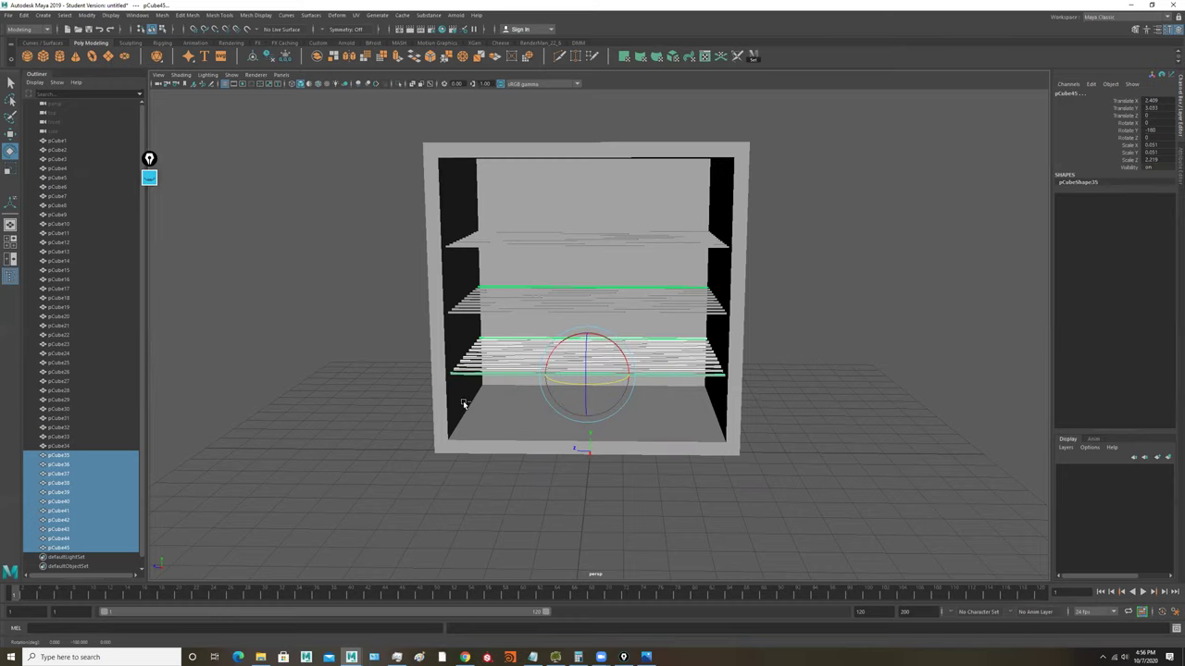
pyautogui.hotkey('ctrl', 'z')
pyautogui.keyDown('alt'); pyautogui.moveTo(694, 379); pyautogui.dragTo(709, 394); pyautogui.keyUp('alt')
pyautogui.press('w')
pyautogui.moveTo(605, 357); pyautogui.dragTo(605, 336)
pyautogui.hotkey('ctrl', 'z')
# Step: Duplicate the outer box and move the copy out in front of the original along X to about 17.5
pyautogui.keyDown('alt'); pyautogui.moveTo(648, 393); pyautogui.dragTo(500, 292); pyautogui.keyUp('alt')
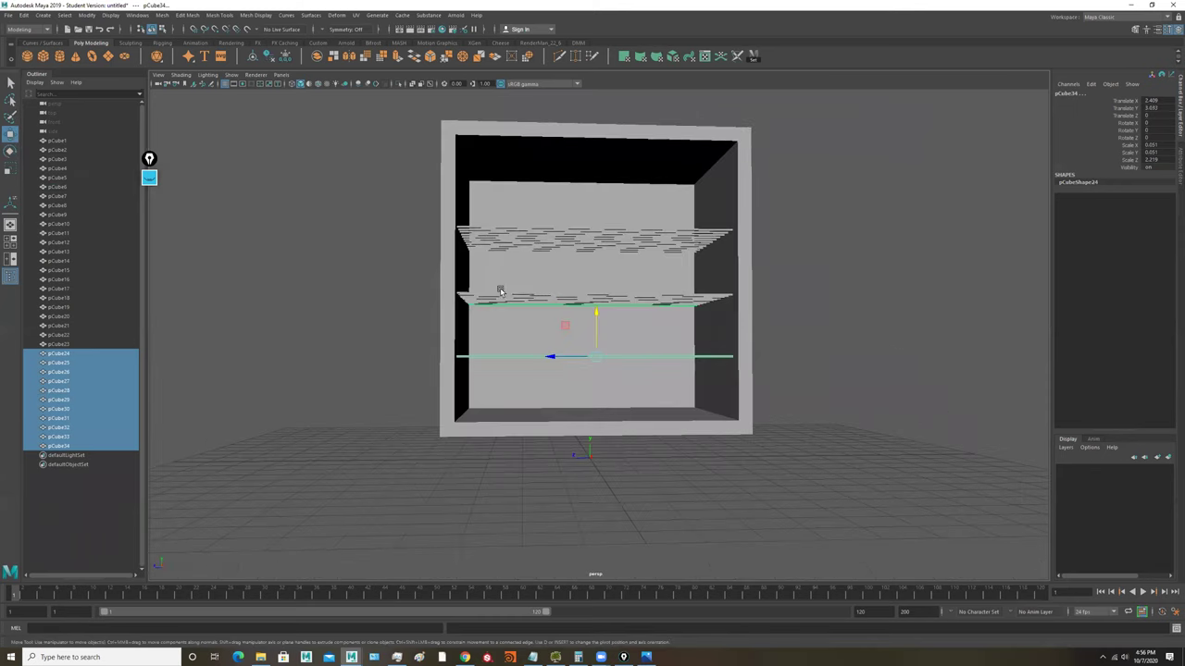
pyautogui.keyDown('alt'); pyautogui.moveTo(604, 258); pyautogui.dragTo(716, 230); pyautogui.keyUp('alt')
pyautogui.moveTo(716, 230); pyautogui.dragTo(651, 196, button='right')
pyautogui.keyDown('alt'); pyautogui.moveTo(652, 196); pyautogui.dragTo(627, 206); pyautogui.keyUp('alt')
pyautogui.click(606, 223)
pyautogui.keyDown('alt'); pyautogui.moveTo(622, 220); pyautogui.dragTo(614, 257, button='right'); pyautogui.keyUp('alt')
pyautogui.hotkey('ctrl', 'd')
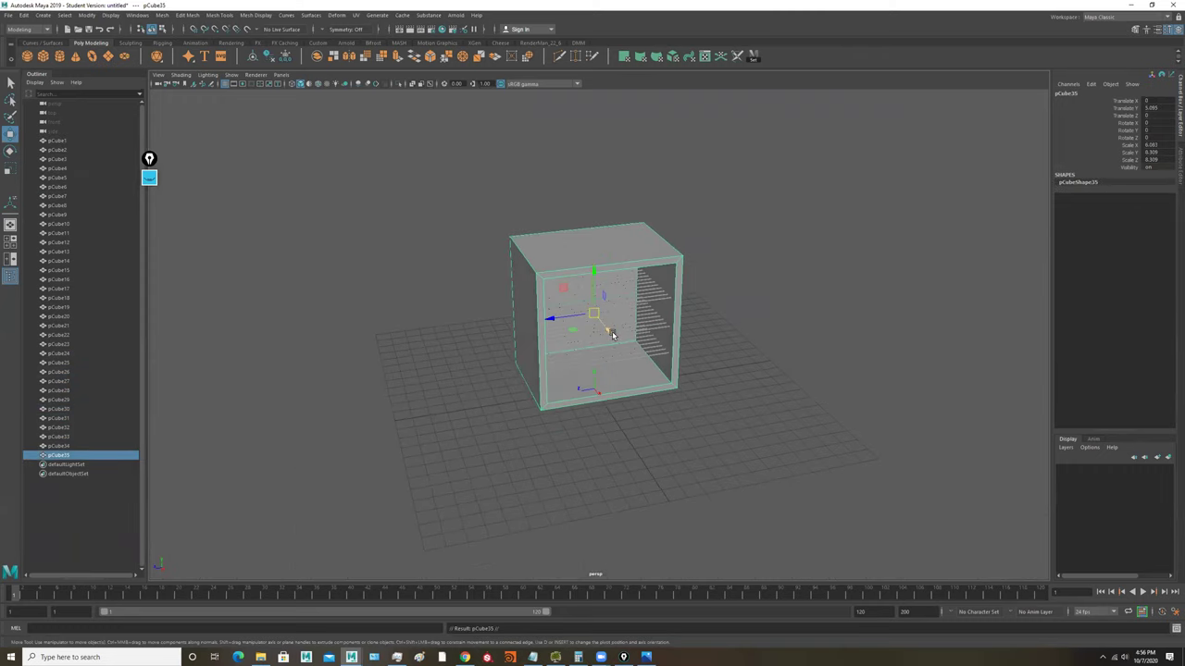
pyautogui.moveTo(607, 330); pyautogui.dragTo(824, 459)
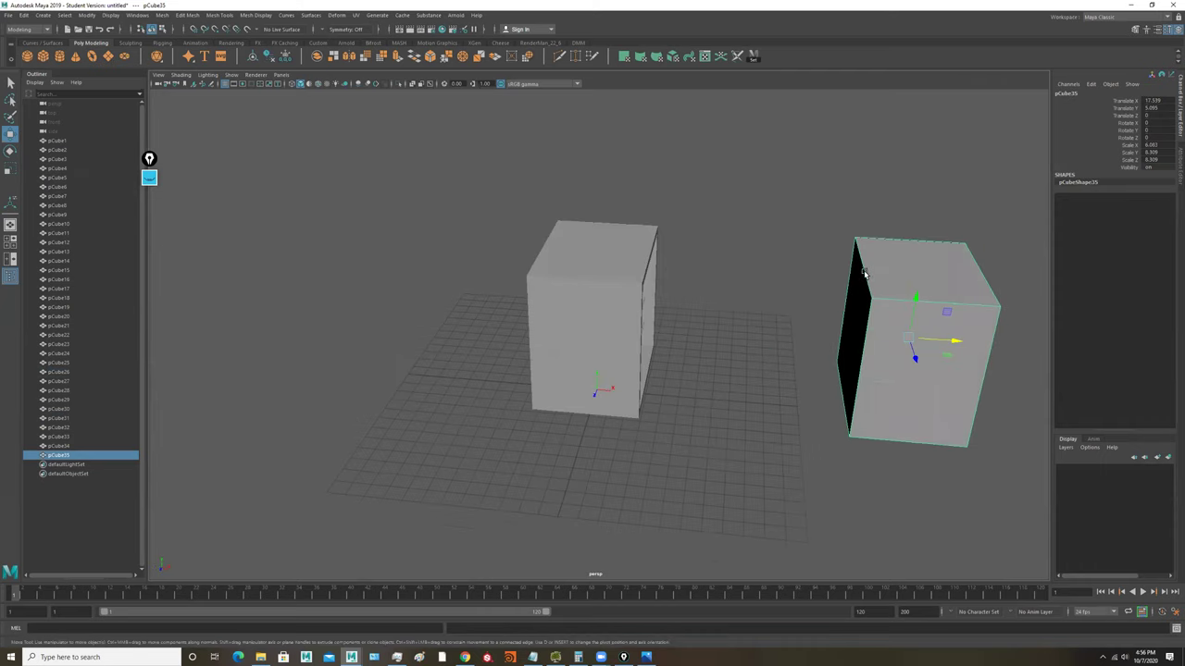
# Step: Delete all faces of the copied box except its inner and outer back-wall faces
pyautogui.moveTo(865, 271); pyautogui.dragTo(864, 311, button='right')
pyautogui.click(854, 311)
pyautogui.keyDown('alt'); pyautogui.moveTo(852, 311); pyautogui.dragTo(778, 320, button='middle'); pyautogui.keyUp('alt')
pyautogui.keyDown('alt'); pyautogui.moveTo(777, 320); pyautogui.dragTo(897, 219); pyautogui.keyUp('alt')
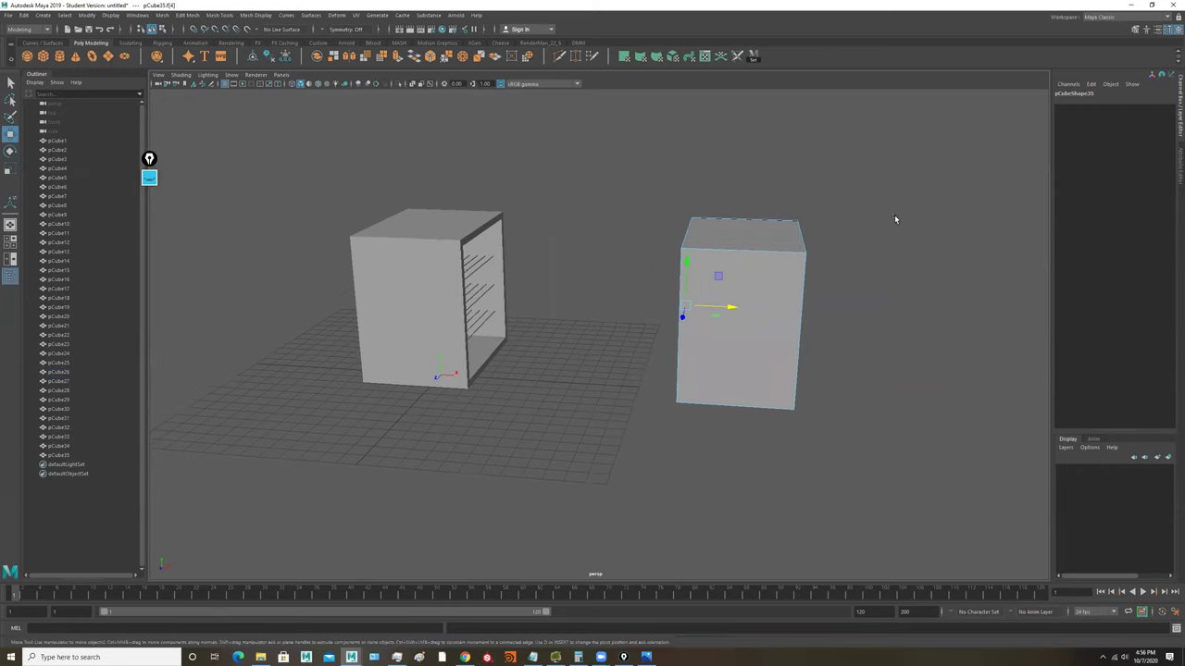
pyautogui.moveTo(937, 159); pyautogui.dragTo(709, 485)
pyautogui.press('Delete')
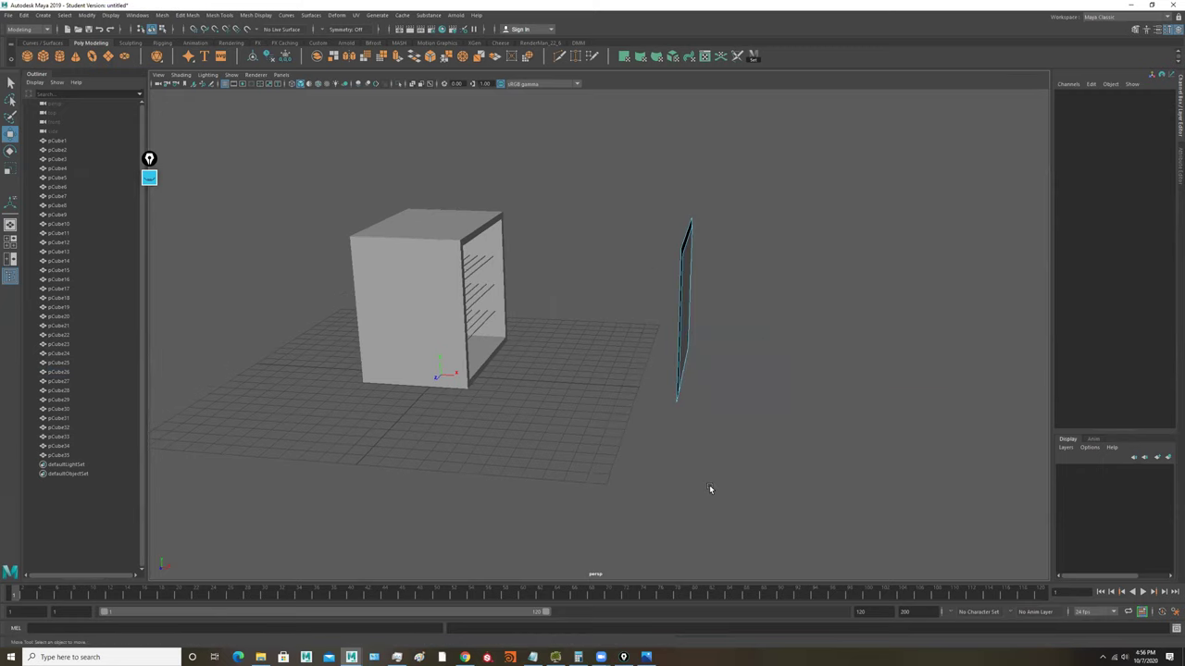
# Step: Try deleting the inner back-wall face of the copied box, and undo the deletion
pyautogui.keyDown('alt'); pyautogui.moveTo(606, 136); pyautogui.dragTo(693, 299); pyautogui.keyUp('alt')
pyautogui.click(669, 359)
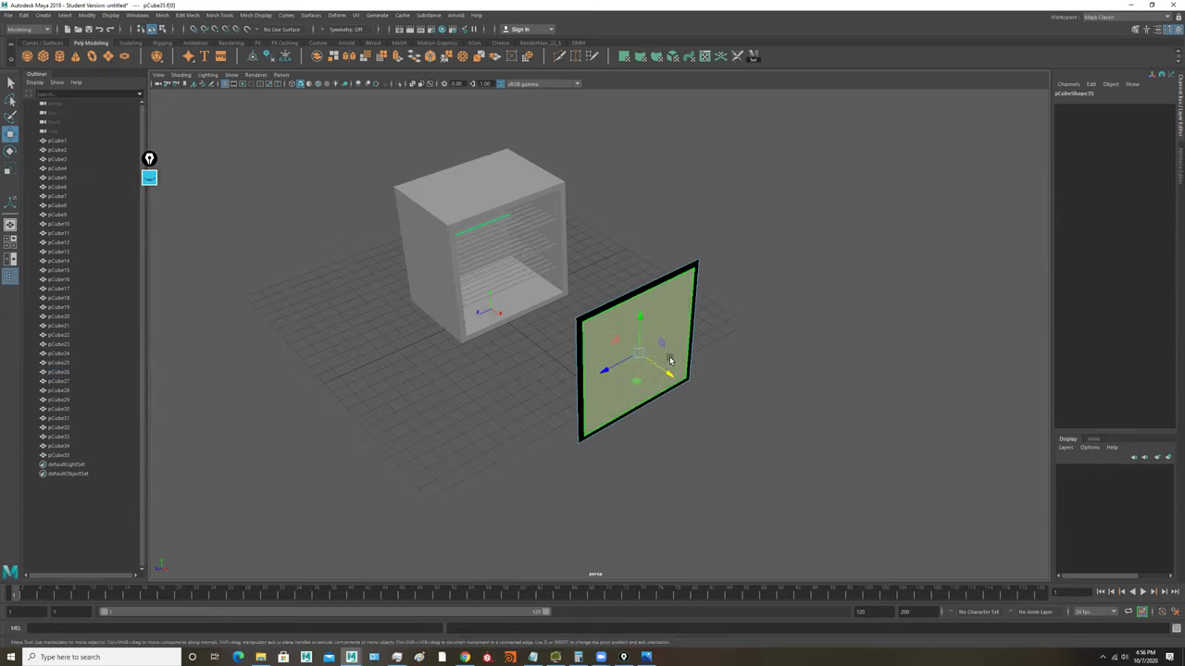
pyautogui.press('Delete')
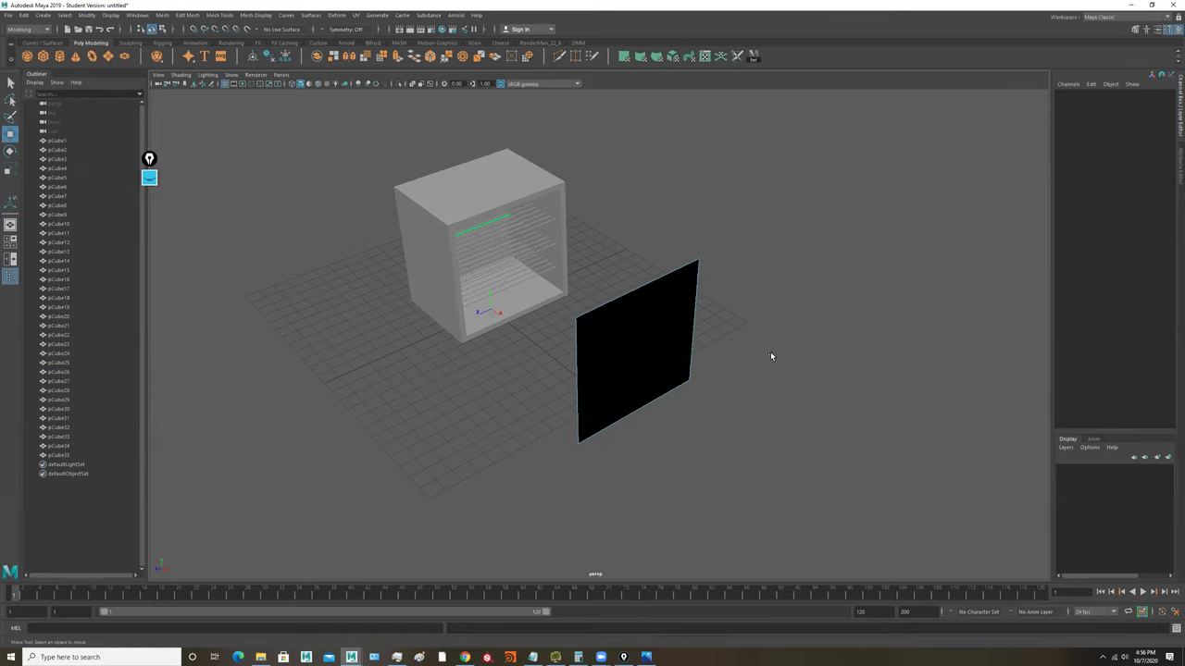
pyautogui.hotkey('ctrl', 'z')
# Step: Try removing the outer back-wall face instead and move the remaining inner panel to the box's opening at about X 6.4
pyautogui.keyDown('alt'); pyautogui.moveTo(681, 368); pyautogui.dragTo(755, 356); pyautogui.keyUp('alt')
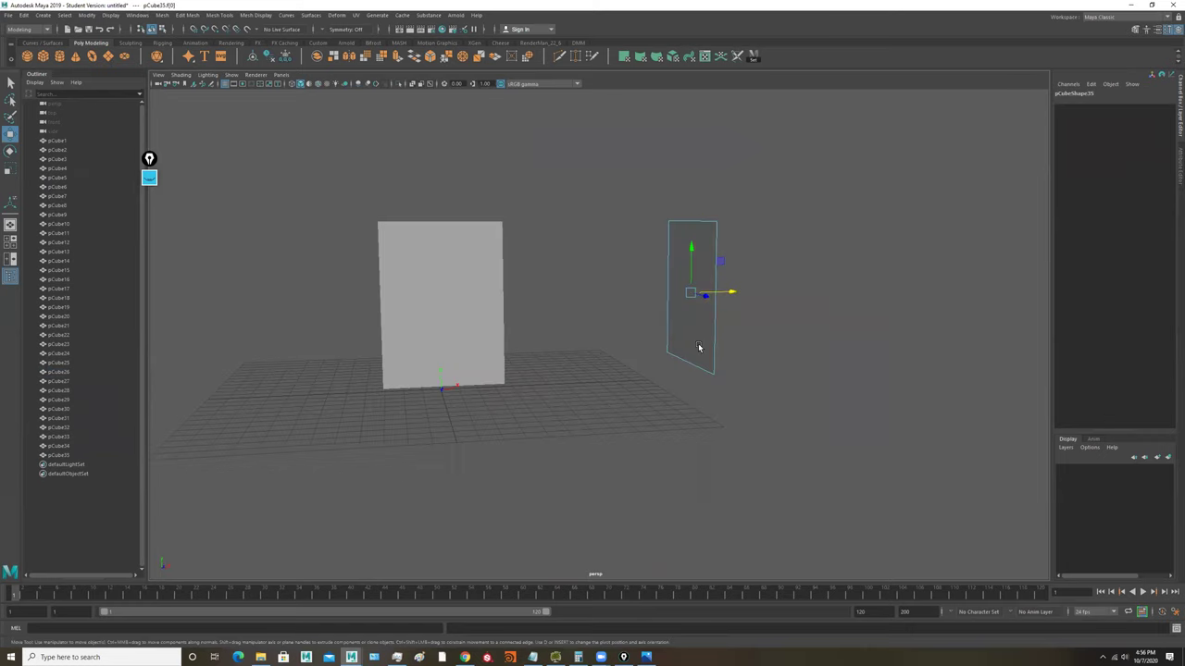
pyautogui.click(698, 347)
pyautogui.press('F8')
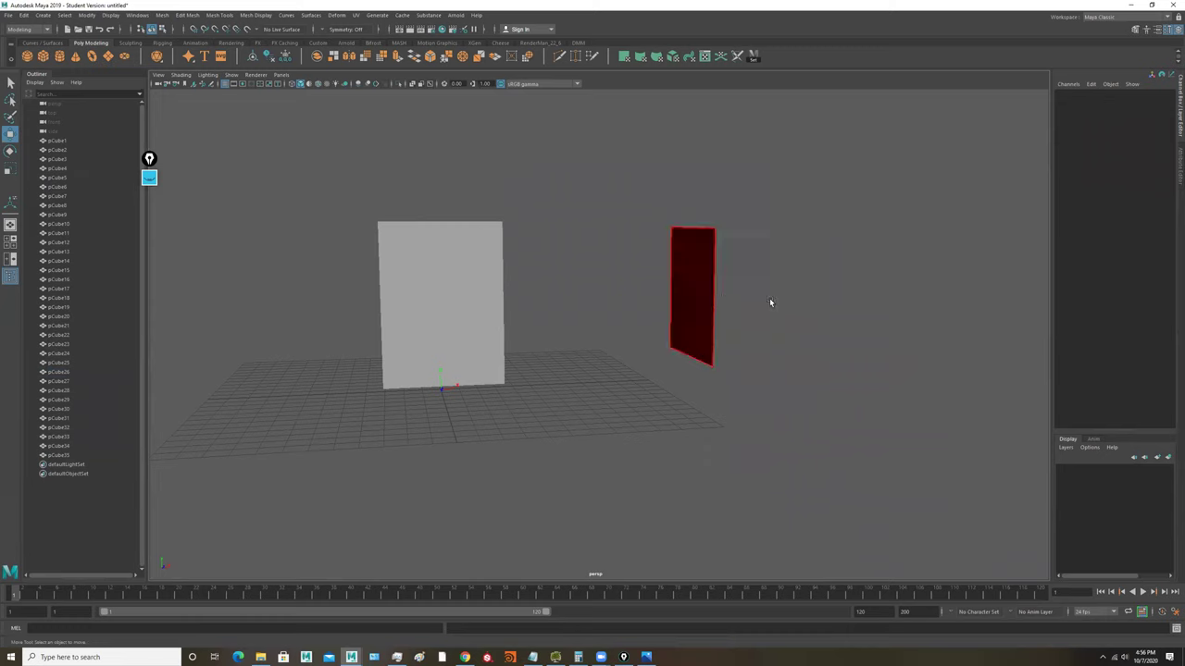
pyautogui.keyDown('alt'); pyautogui.moveTo(769, 302); pyautogui.dragTo(714, 336); pyautogui.keyUp('alt')
pyautogui.click(603, 401)
pyautogui.keyDown('alt'); pyautogui.moveTo(788, 347); pyautogui.dragTo(435, 185); pyautogui.keyUp('alt')
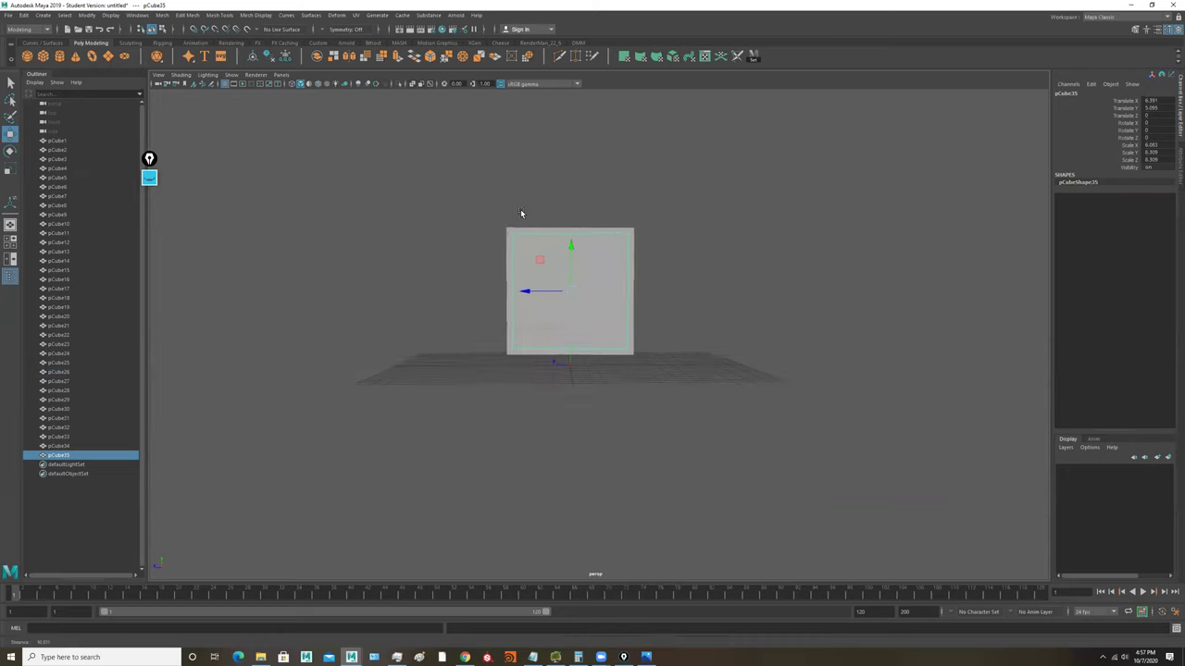
# Step: Check the panel's fit over the box opening, and undo its move and the removal of the outer face
pyautogui.keyDown('alt'); pyautogui.moveTo(522, 212); pyautogui.dragTo(926, 219, button='right'); pyautogui.keyUp('alt')
pyautogui.keyDown('alt'); pyautogui.moveTo(430, 317); pyautogui.dragTo(497, 319); pyautogui.keyUp('alt')
pyautogui.scroll(-2, 497, 319)
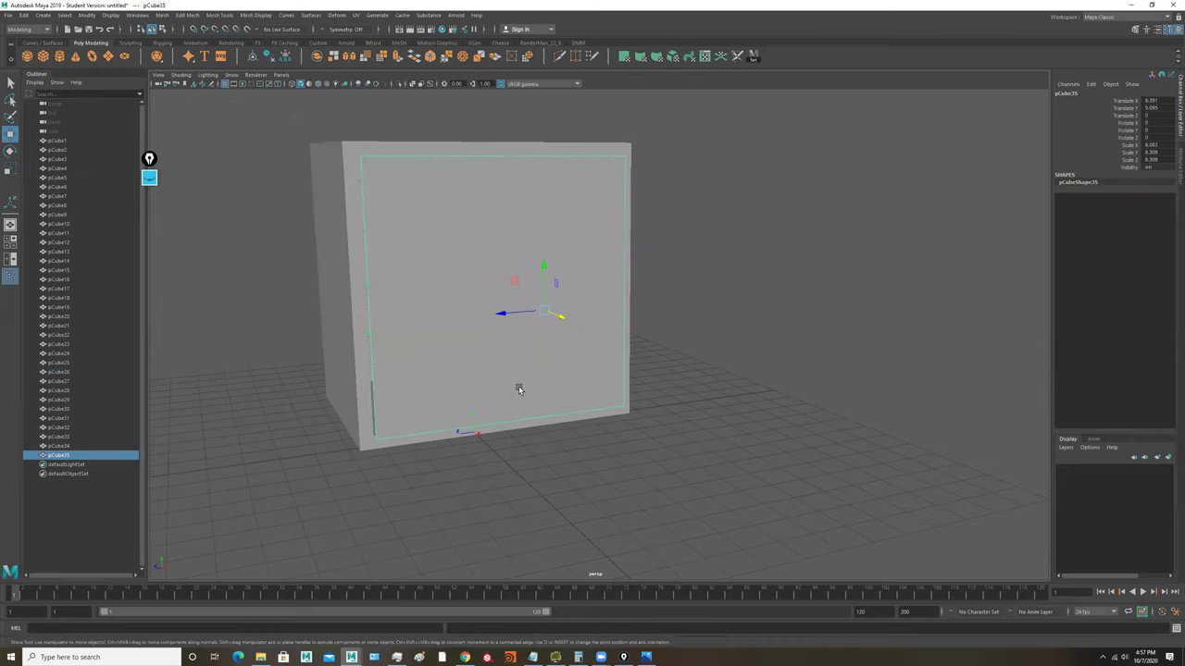
pyautogui.press('r')
pyautogui.hotkey('ctrl', 'z')
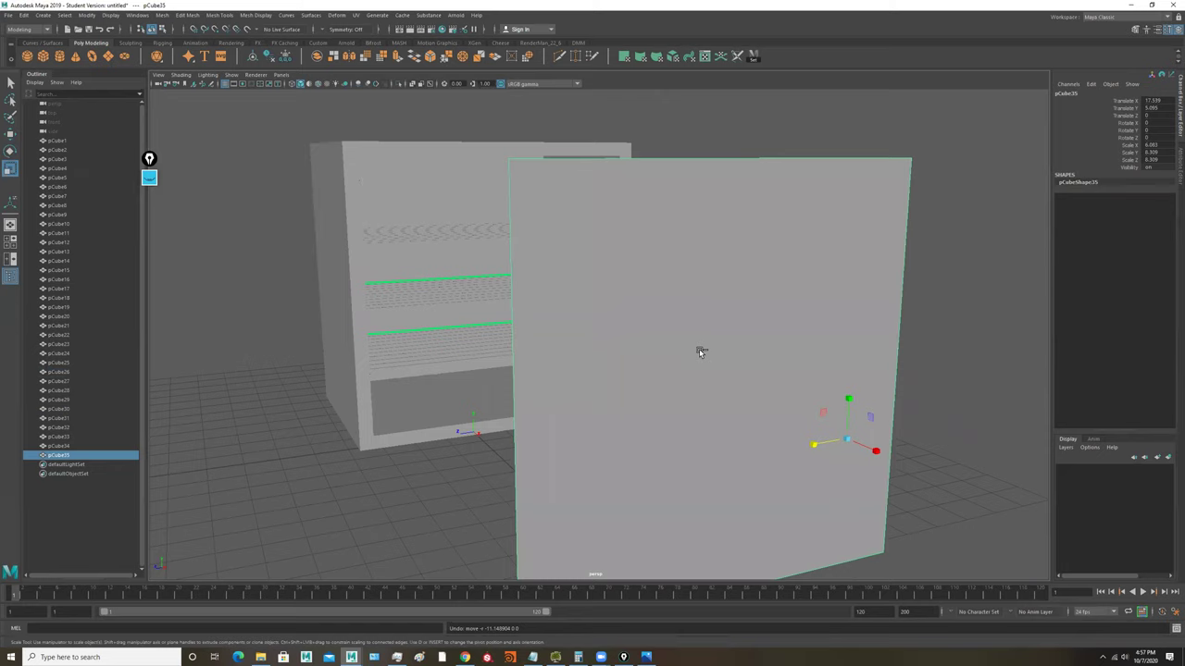
pyautogui.hotkey('ctrl', 'z')
pyautogui.hotkey('ctrl', 'z')
pyautogui.hotkey('ctrl', 'z')
pyautogui.hotkey('ctrl', 'z')
pyautogui.hotkey('ctrl', 'z')
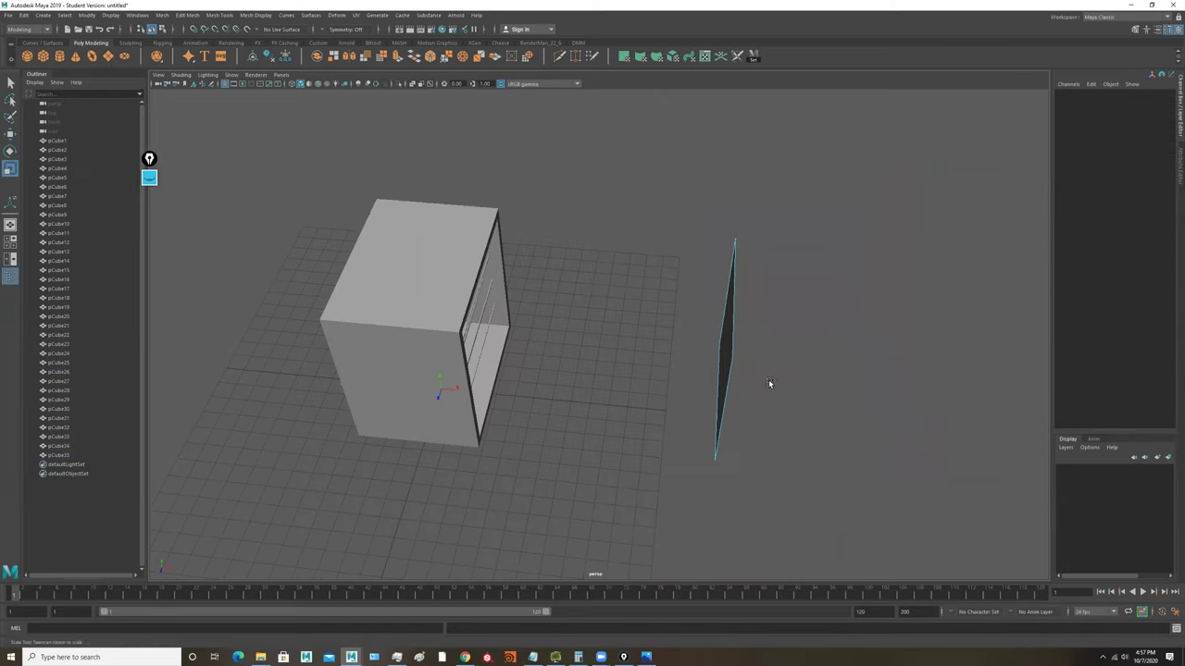
pyautogui.hotkey('ctrl', 'z')
# Step: Delete the smaller inner back-wall face of the copy, keeping only the full-size outer panel
pyautogui.keyDown('alt'); pyautogui.moveTo(728, 389); pyautogui.dragTo(662, 355); pyautogui.keyUp('alt')
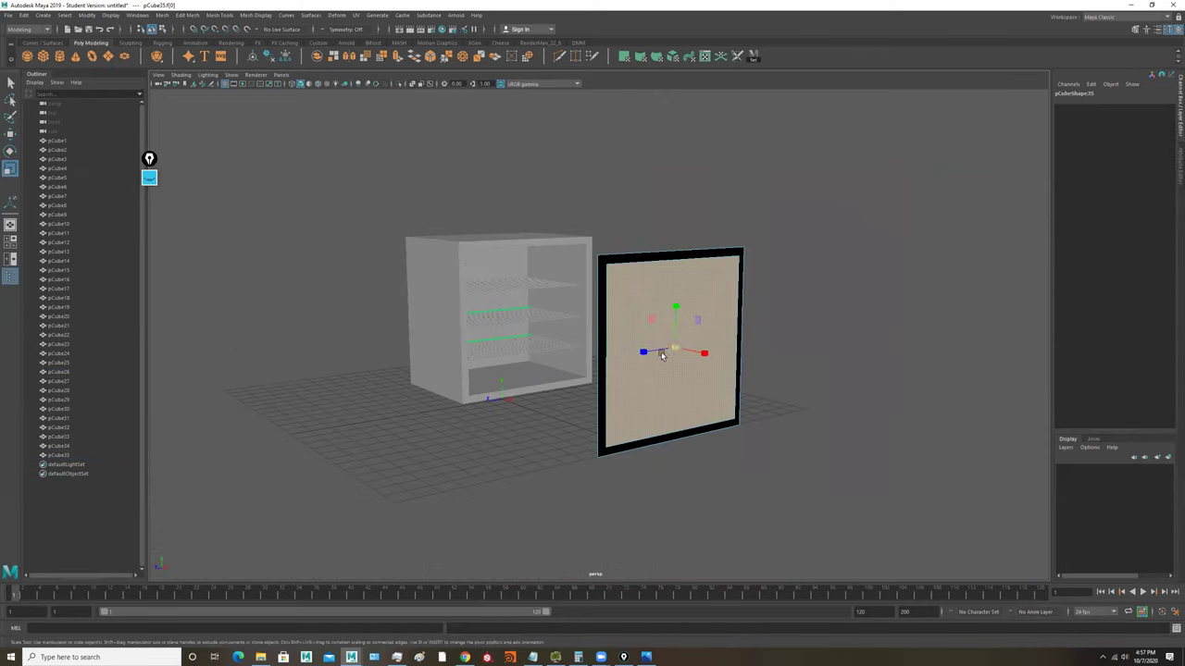
pyautogui.hotkey('ctrl', 'z')
pyautogui.hotkey('ctrl', 'z')
pyautogui.hotkey('ctrl', 'z')
pyautogui.hotkey('ctrl', 'z')
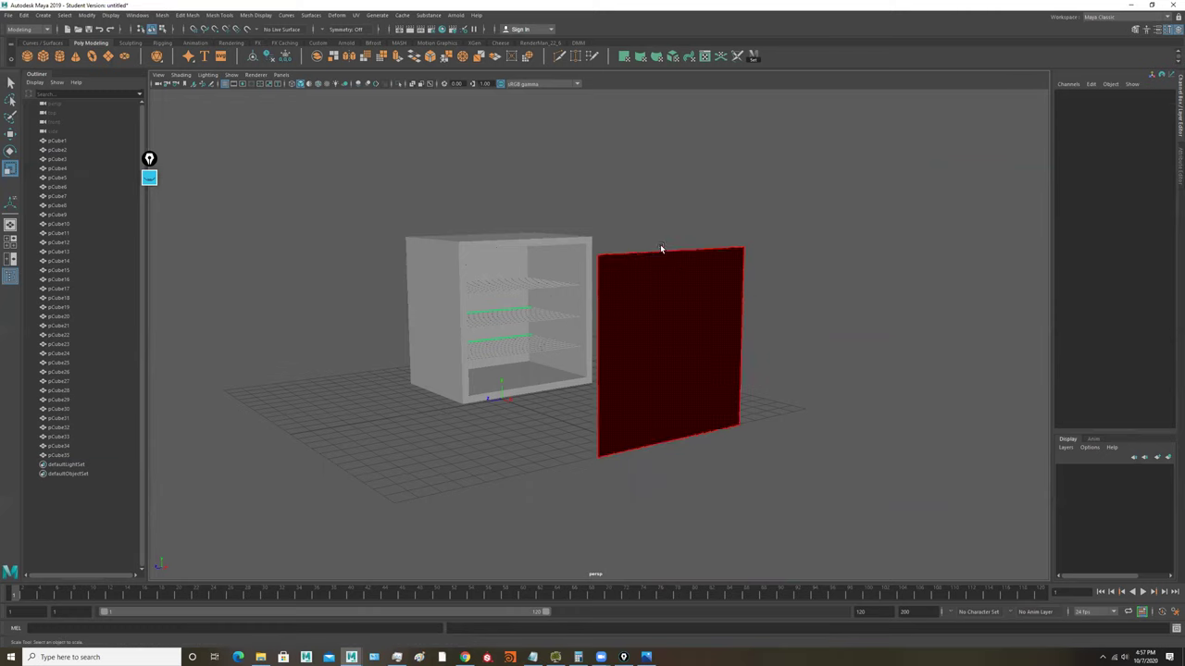
# Step: Extrude the panel's face, try pulling it out to give the panel thickness, and undo the pull
pyautogui.hotkey('ctrl', 'e')
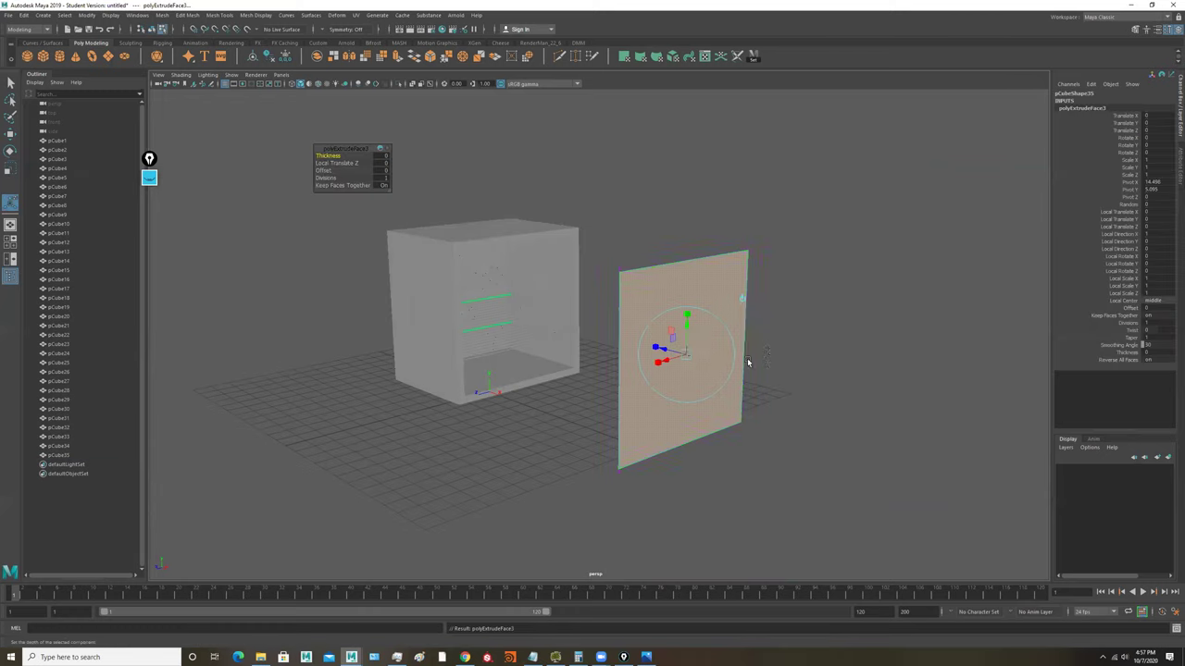
pyautogui.moveTo(664, 347); pyautogui.dragTo(656, 347)
pyautogui.moveTo(674, 286); pyautogui.dragTo(873, 164, button='right')
pyautogui.hotkey('ctrl', 'z')
pyautogui.hotkey('ctrl', 'z')
pyautogui.hotkey('ctrl', 'z')
pyautogui.hotkey('ctrl', 'z')
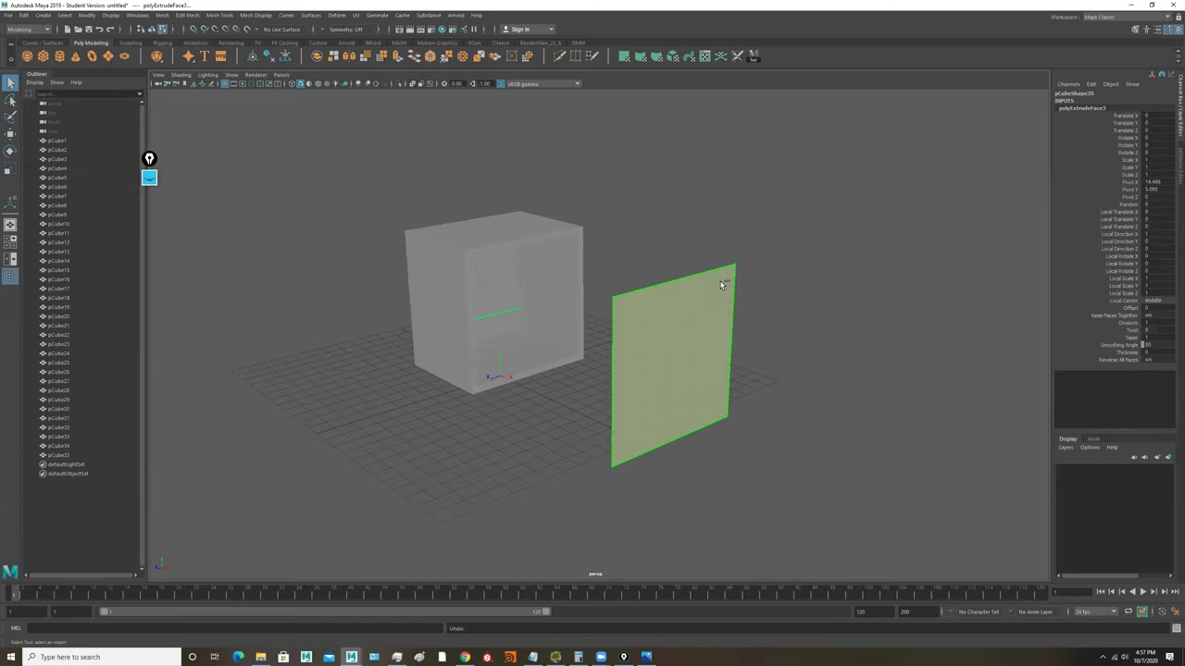
# Step: Cut two vertical and two horizontal edge lines near the panel's borders with the Multi-Cut tool
pyautogui.keyDown('alt'); pyautogui.moveTo(799, 300); pyautogui.dragTo(598, 156); pyautogui.keyUp('alt')
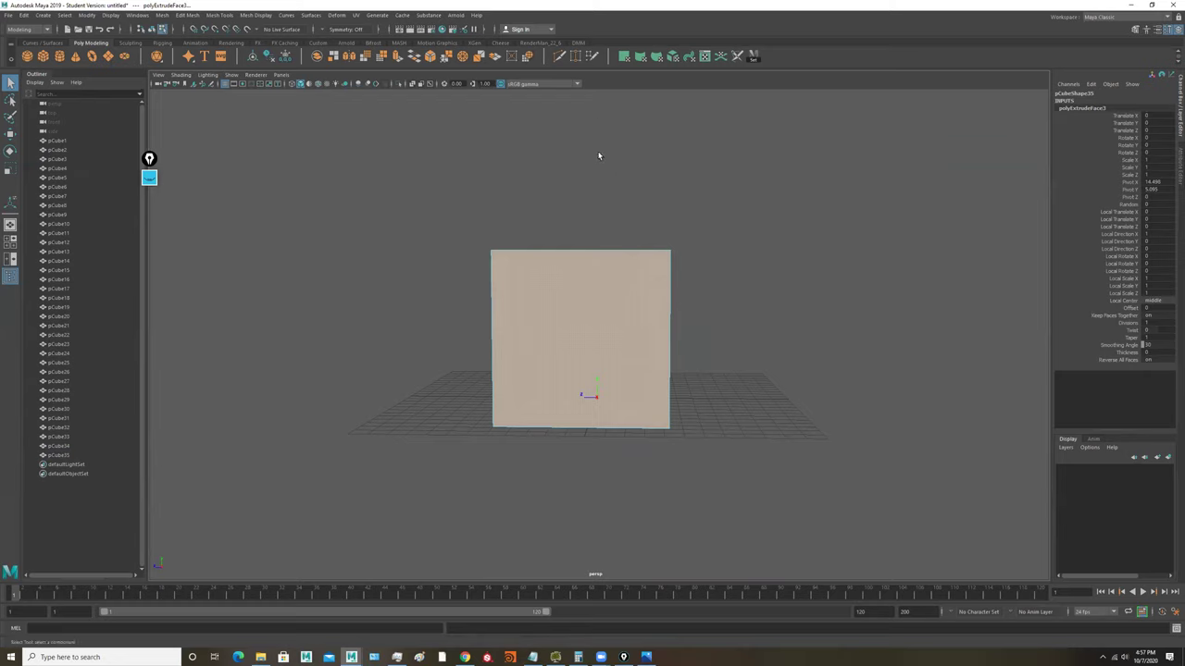
pyautogui.click(560, 57)
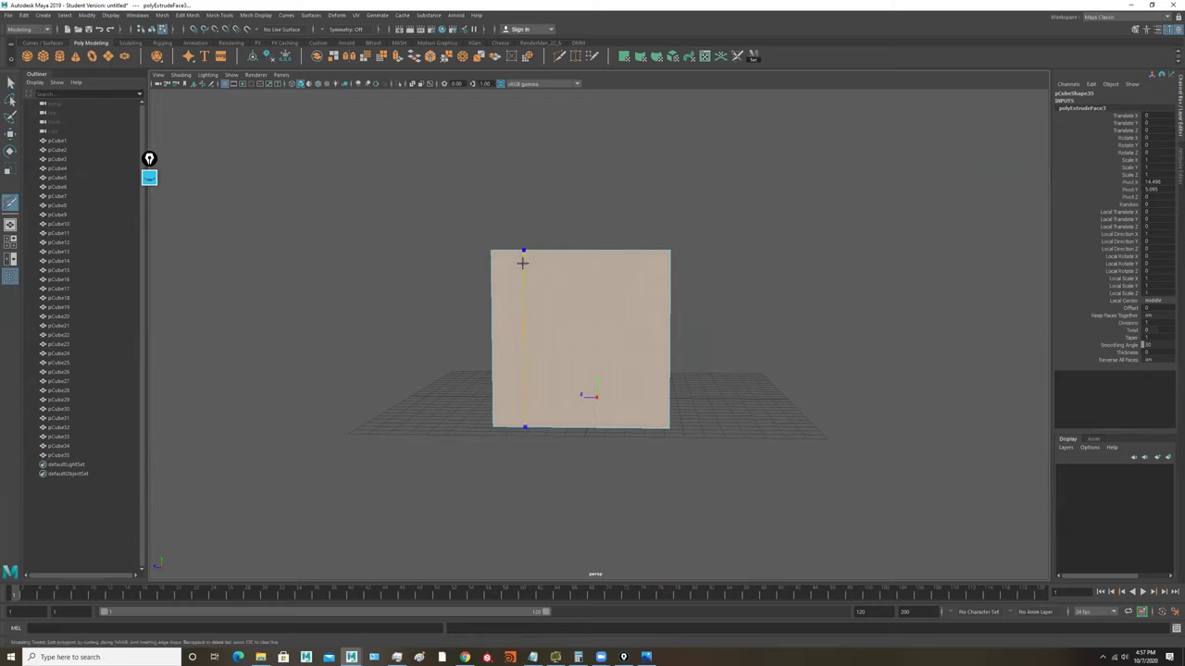
pyautogui.click(522, 263)
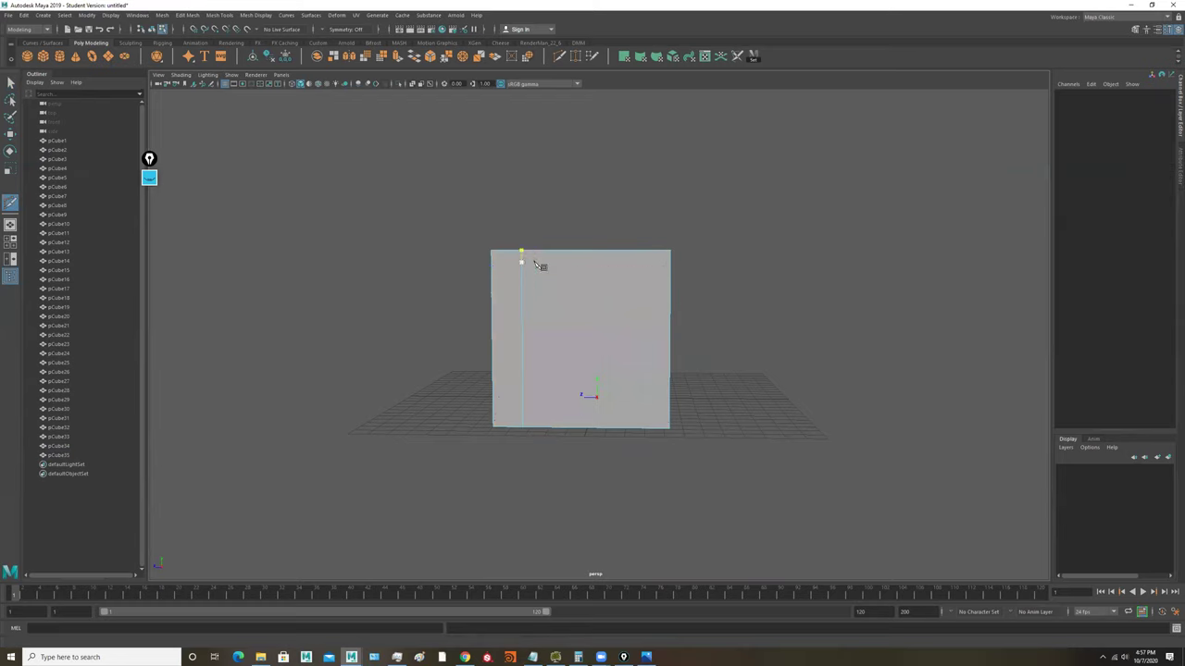
pyautogui.keyDown('ctrl'); pyautogui.click(645, 257); pyautogui.keyUp('ctrl')
pyautogui.keyDown('ctrl'); pyautogui.click(519, 280); pyautogui.keyUp('ctrl')
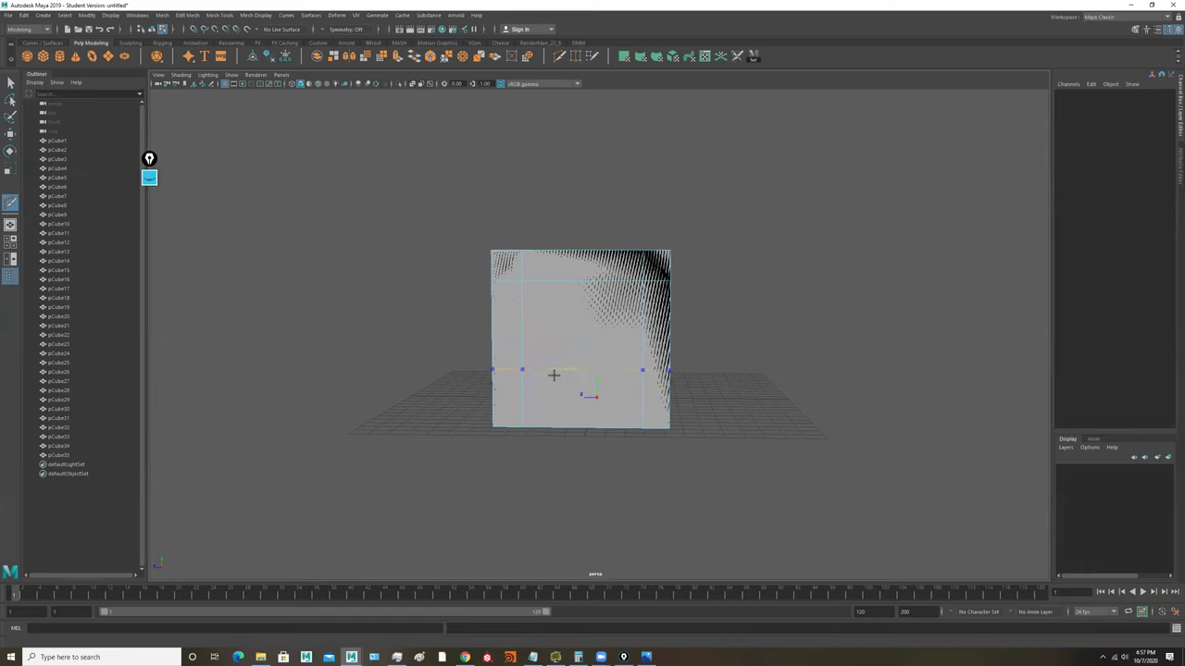
pyautogui.keyDown('ctrl'); pyautogui.click(549, 392); pyautogui.keyUp('ctrl')
pyautogui.keyDown('alt'); pyautogui.moveTo(632, 377); pyautogui.dragTo(669, 384); pyautogui.keyUp('alt')
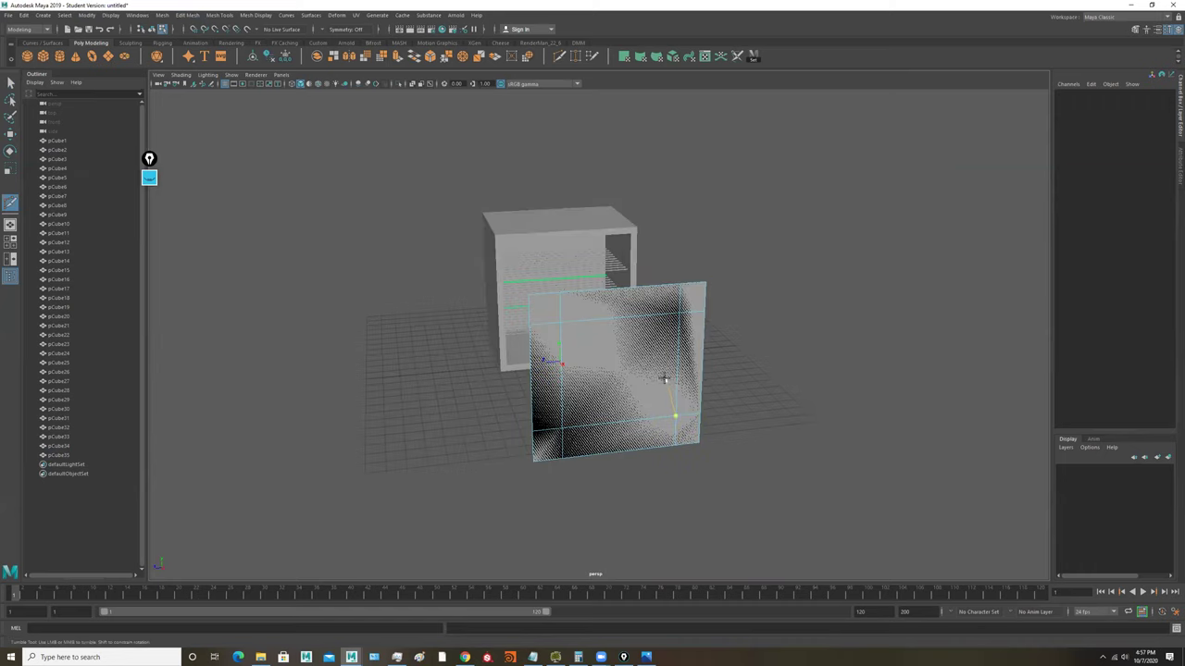
# Step: Undo the cuts and the panel's extrusion, and cut two horizontal edge lines near its top and bottom borders
pyautogui.hotkey('ctrl', 'z')
pyautogui.hotkey('ctrl', 'z')
pyautogui.hotkey('ctrl', 'z')
pyautogui.hotkey('ctrl', 'z')
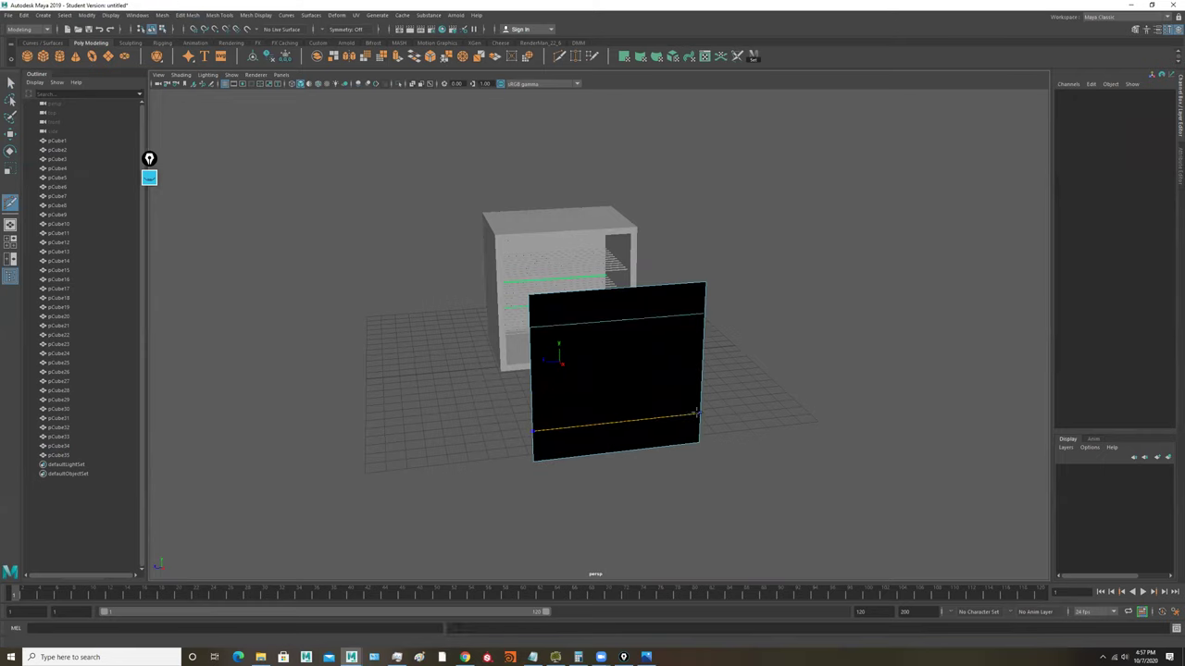
pyautogui.keyDown('alt'); pyautogui.moveTo(613, 392); pyautogui.dragTo(587, 383); pyautogui.keyUp('alt')
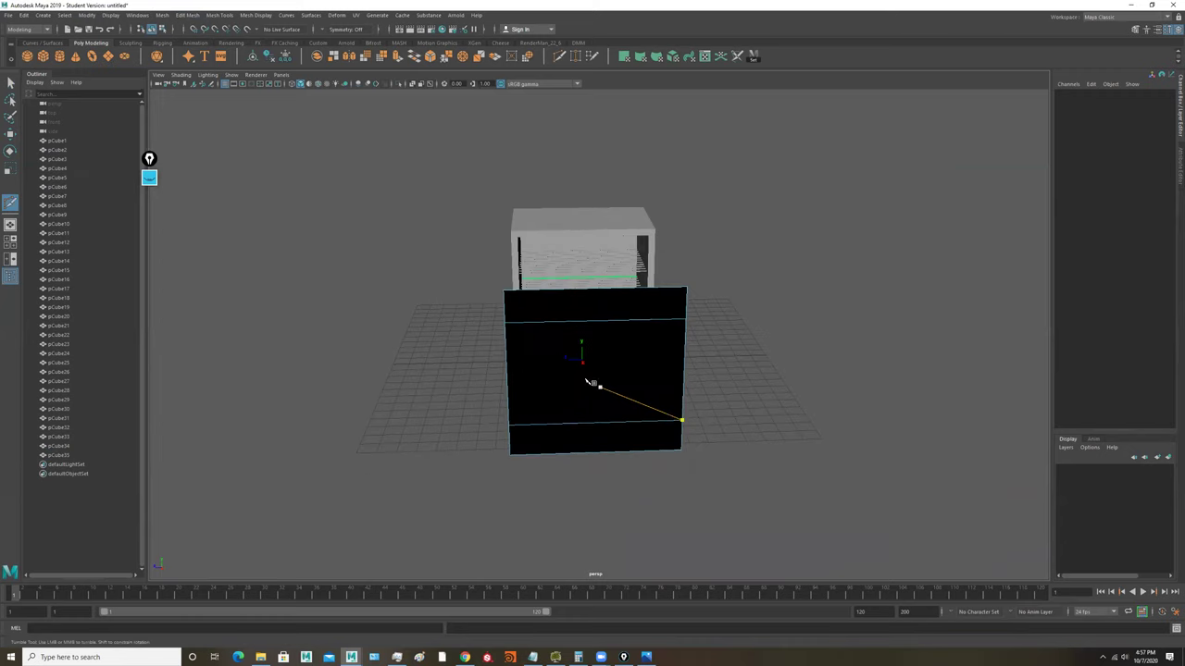
# Step: Try cutting two vertical edge lines near the panel's side borders, and undo both
pyautogui.click(523, 317)
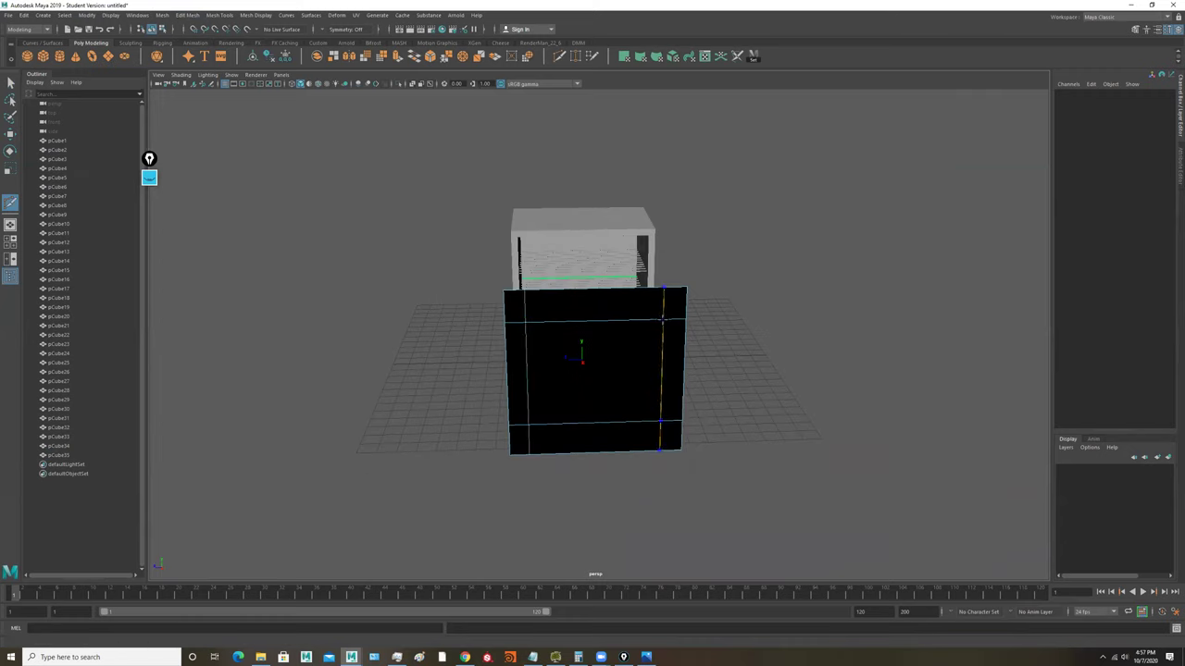
pyautogui.click(661, 370)
pyautogui.click(637, 320)
pyautogui.hotkey('ctrl', 'z')
pyautogui.hotkey('ctrl', 'z')
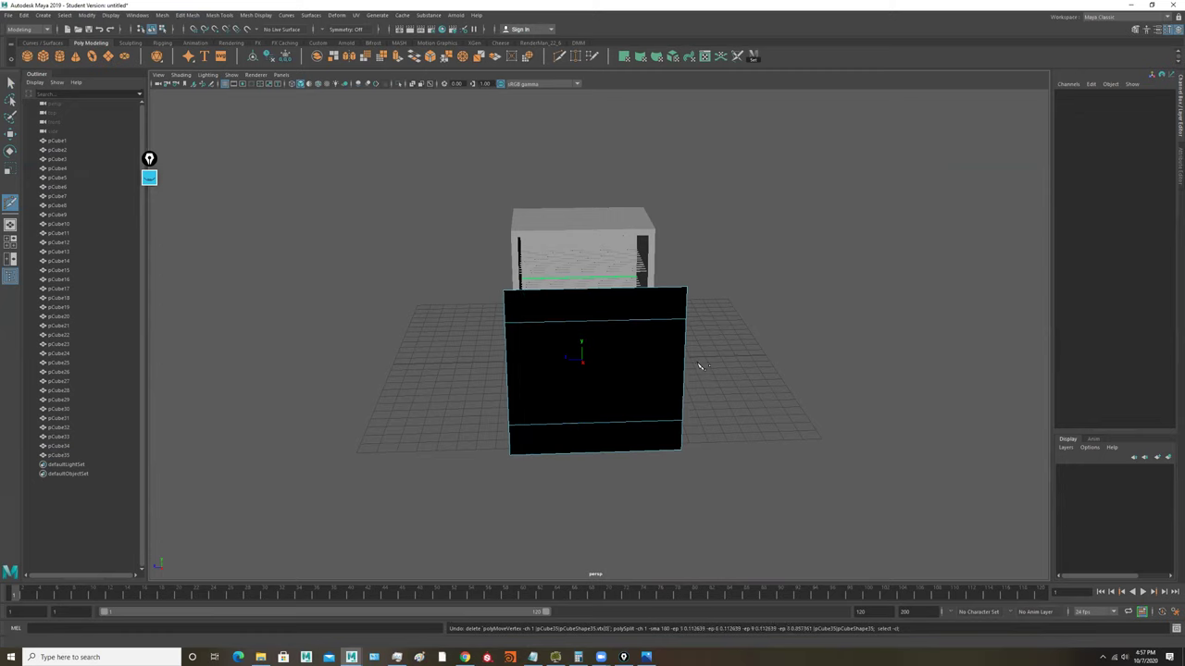
# Step: Insert two evenly spaced vertical edge loops across the front panel with the Insert Edge Loop tool
pyautogui.hotkey('ctrl', 'z')
pyautogui.press('q')
pyautogui.click(161, 16)
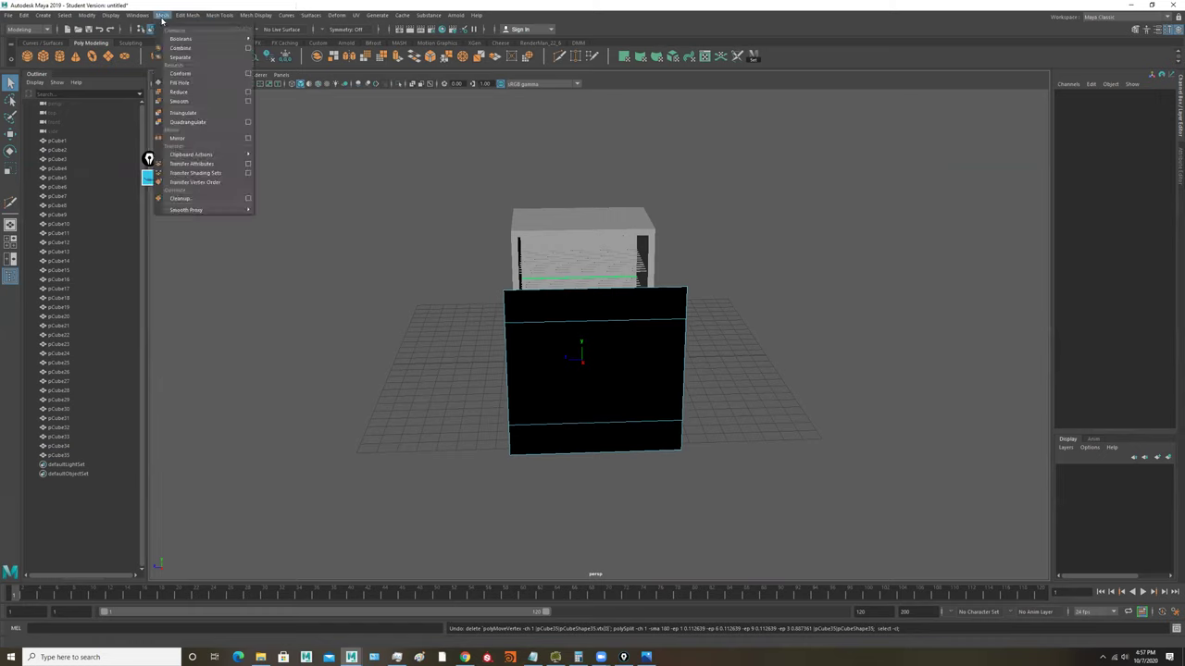
pyautogui.moveTo(189, 19)
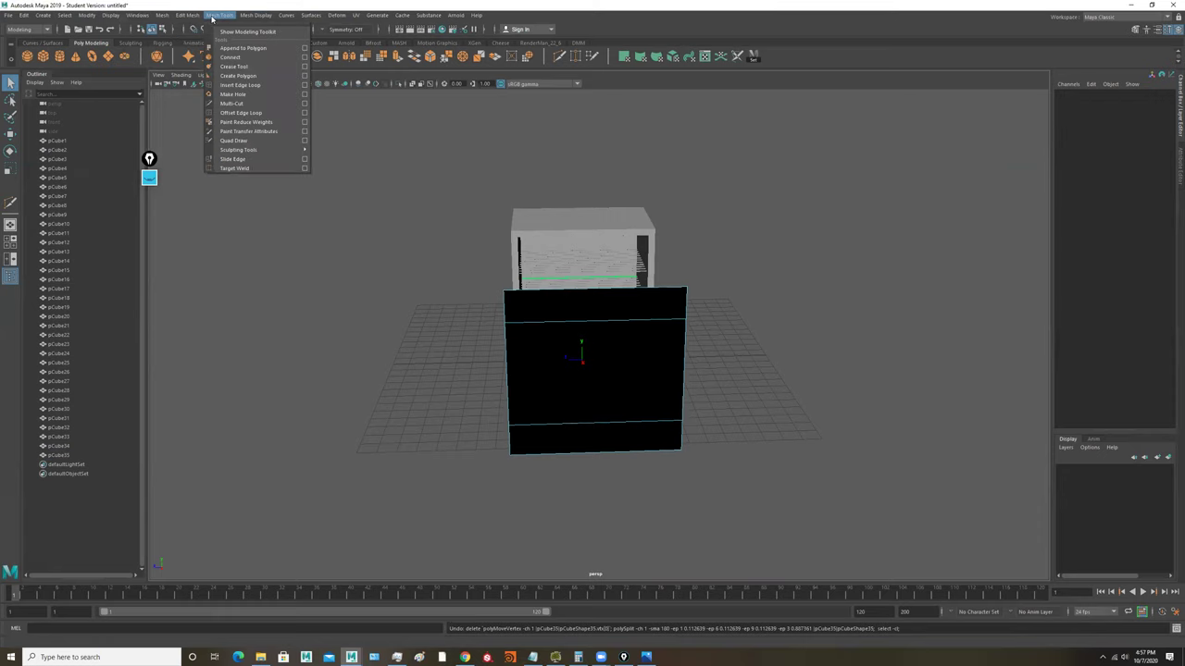
pyautogui.click(241, 86)
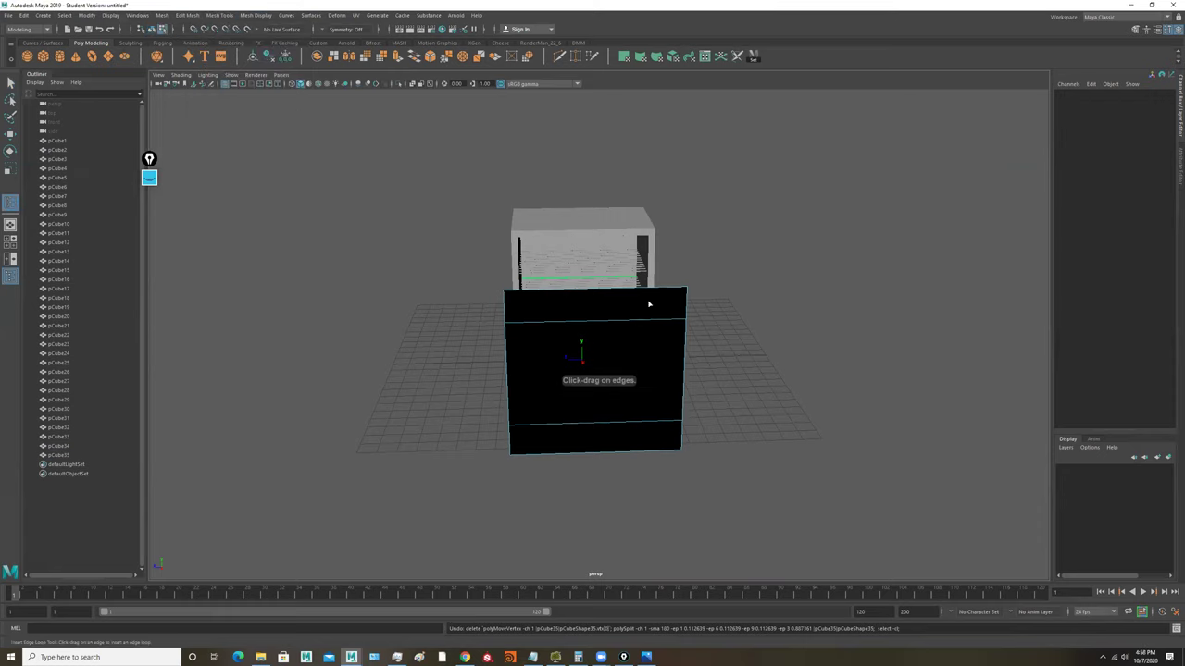
pyautogui.click(585, 325)
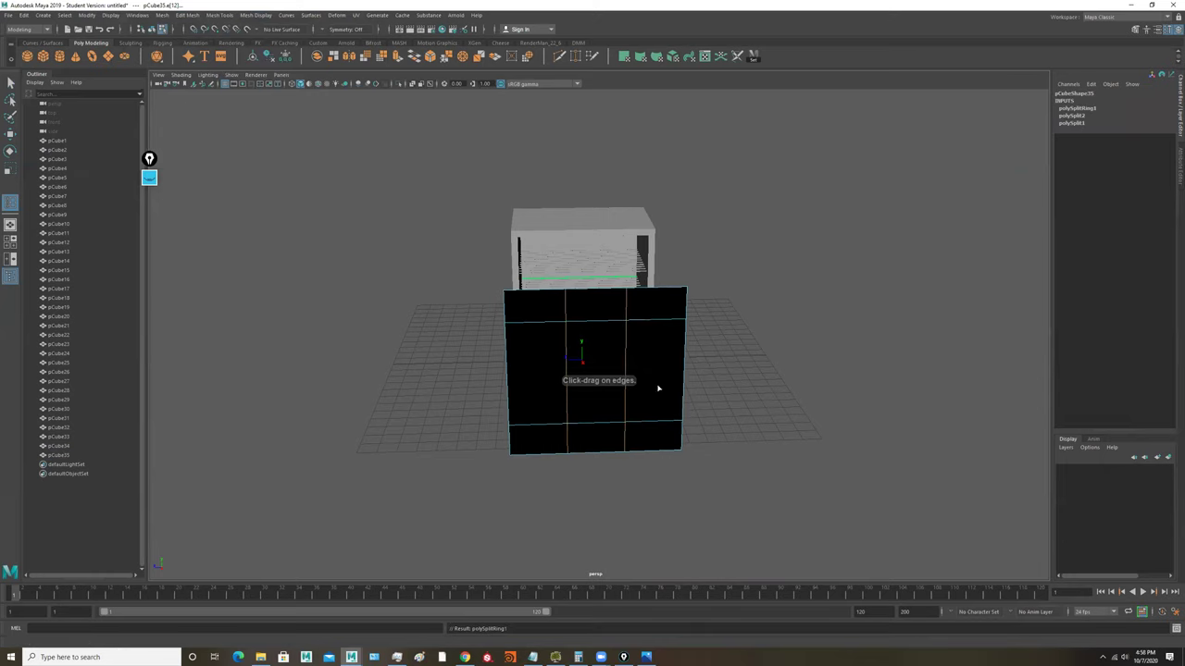
# Step: Scale the two vertical edge loops apart so they run near the panel's side borders
pyautogui.press('r')
pyautogui.moveTo(571, 377); pyautogui.dragTo(520, 373)
pyautogui.keyDown('alt'); pyautogui.moveTo(614, 362); pyautogui.dragTo(640, 344); pyautogui.keyUp('alt')
pyautogui.rightClick(640, 341)
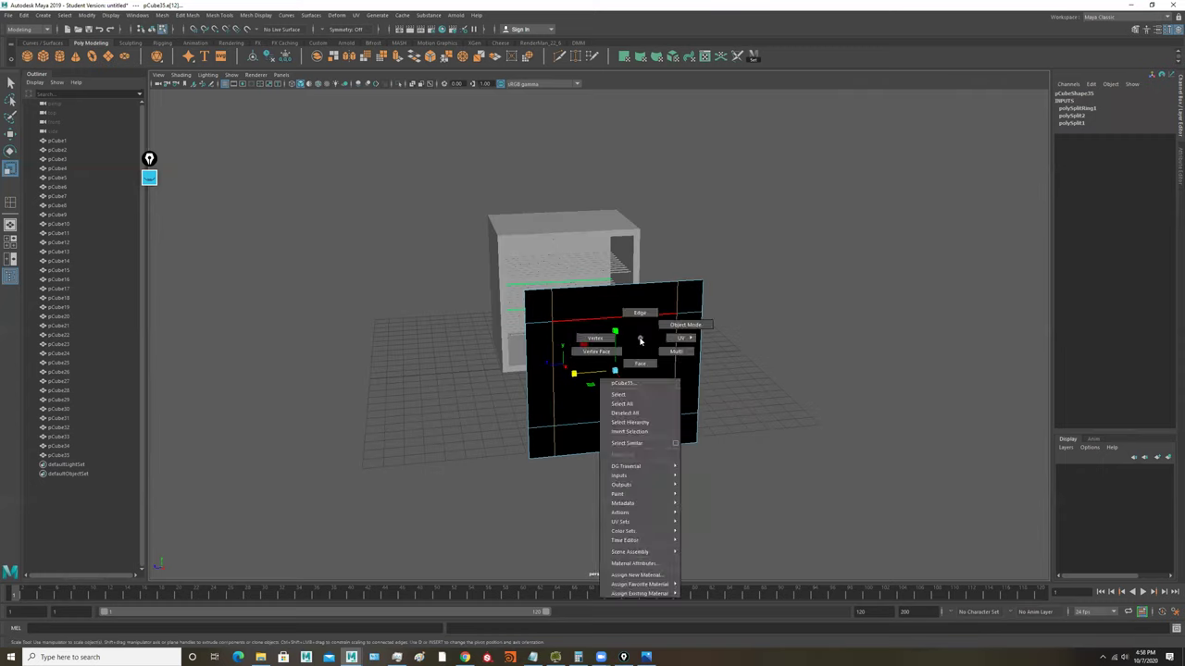
pyautogui.moveTo(639, 341); pyautogui.dragTo(652, 350, button='right')
pyautogui.click(585, 370)
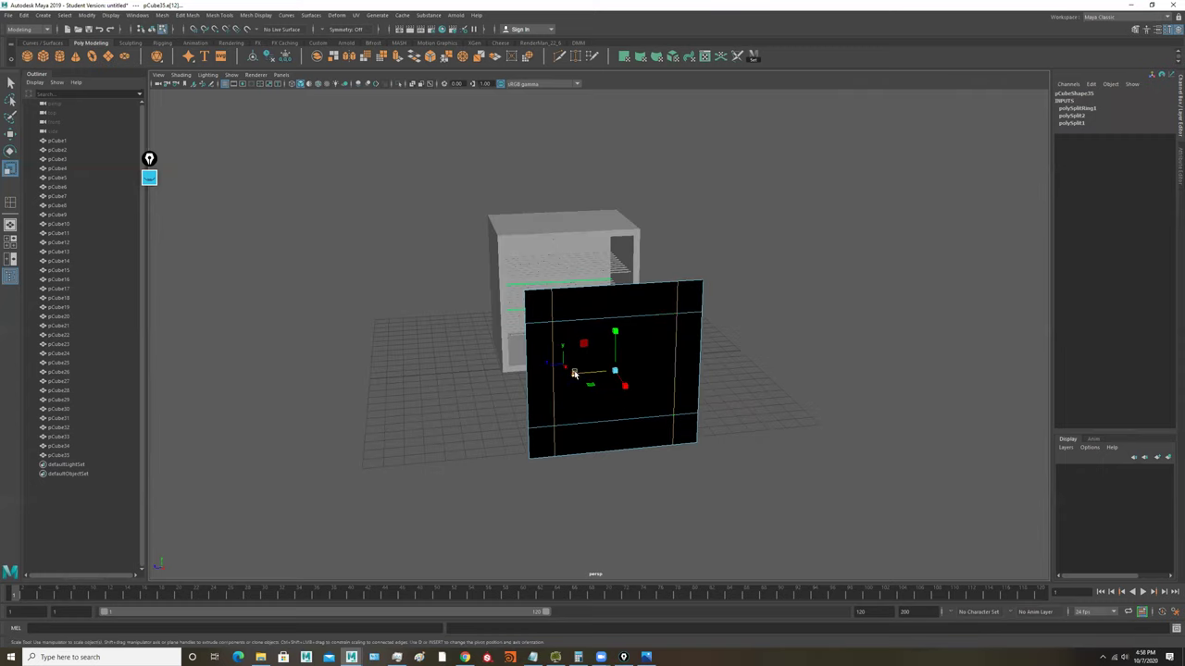
pyautogui.moveTo(574, 373); pyautogui.dragTo(582, 374)
# Step: Scale the panel's two horizontal edge lines closer together toward its middle
pyautogui.click(619, 318)
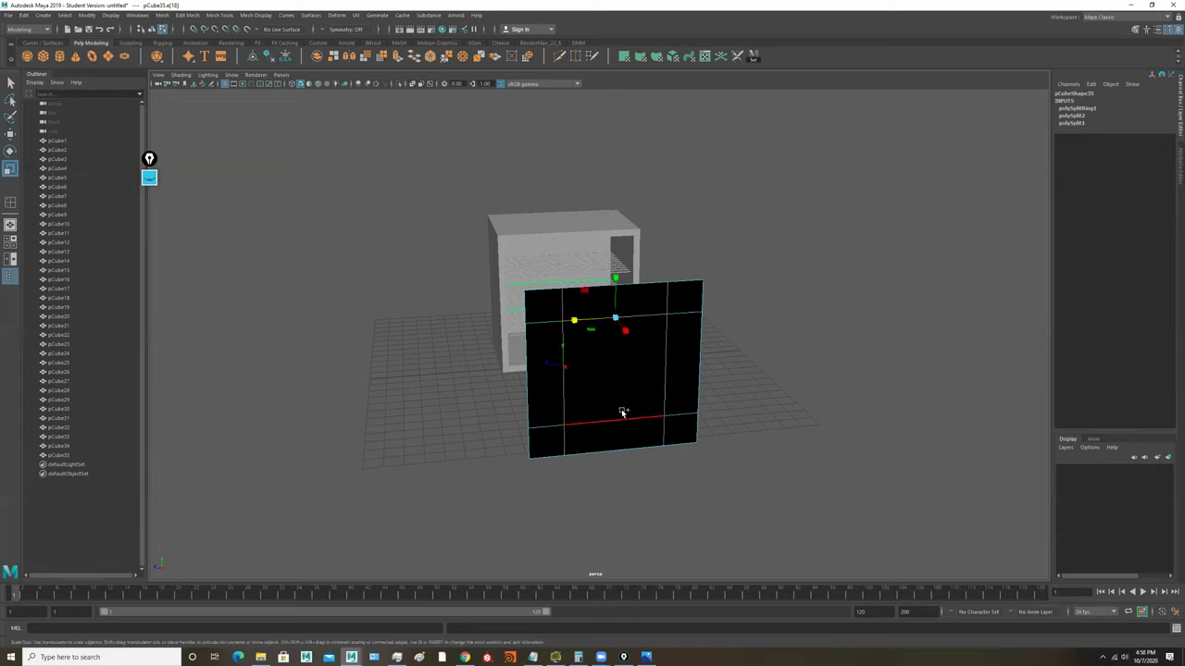
pyautogui.click(623, 412)
pyautogui.keyDown('shift'); pyautogui.click(616, 320); pyautogui.keyUp('shift')
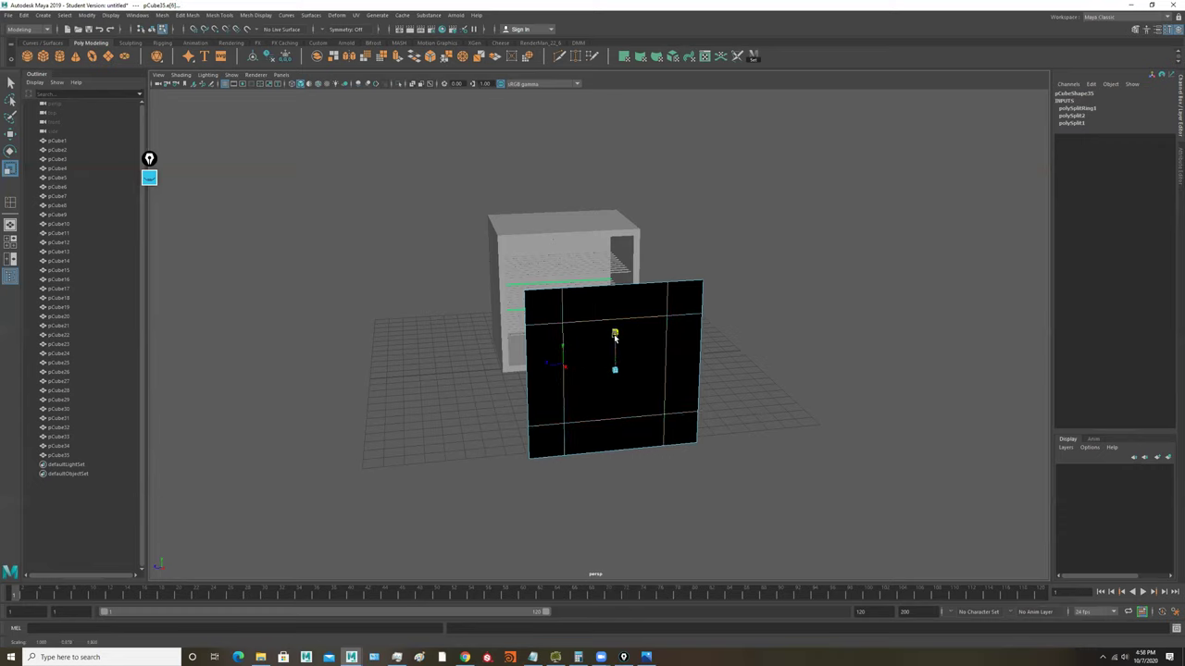
pyautogui.moveTo(615, 335); pyautogui.dragTo(643, 336)
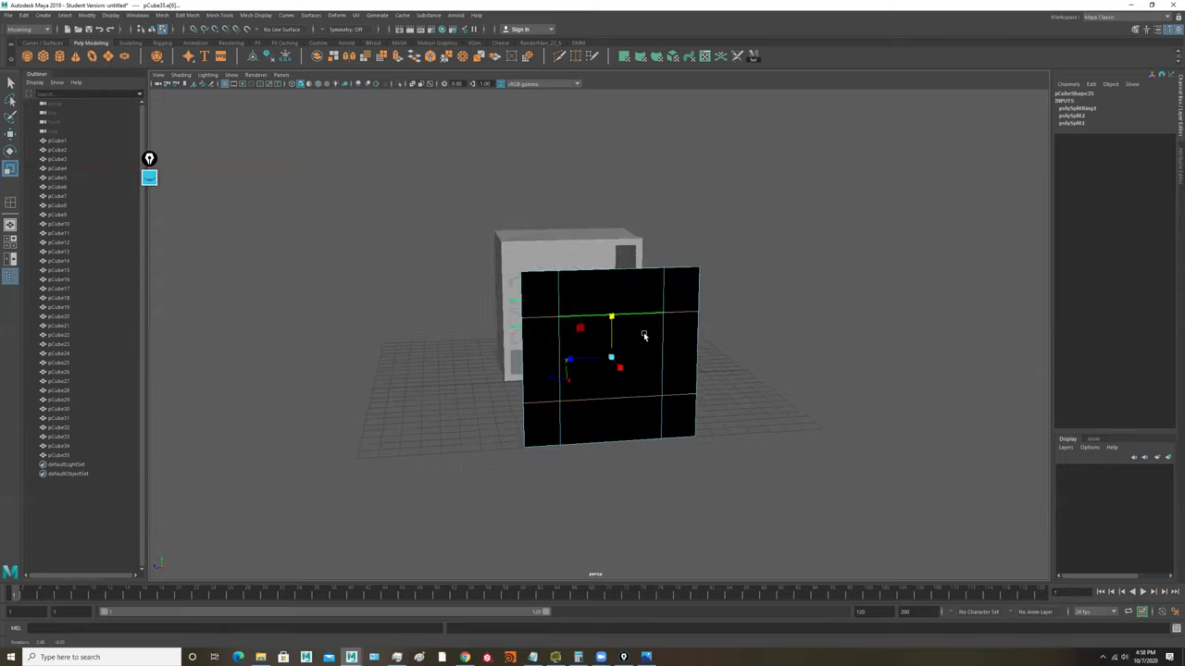
# Step: Delete the panel's centre face to open a window, and return to object mode
pyautogui.moveTo(640, 336); pyautogui.dragTo(633, 361, button='right')
pyautogui.click(633, 361)
pyautogui.press('Delete')
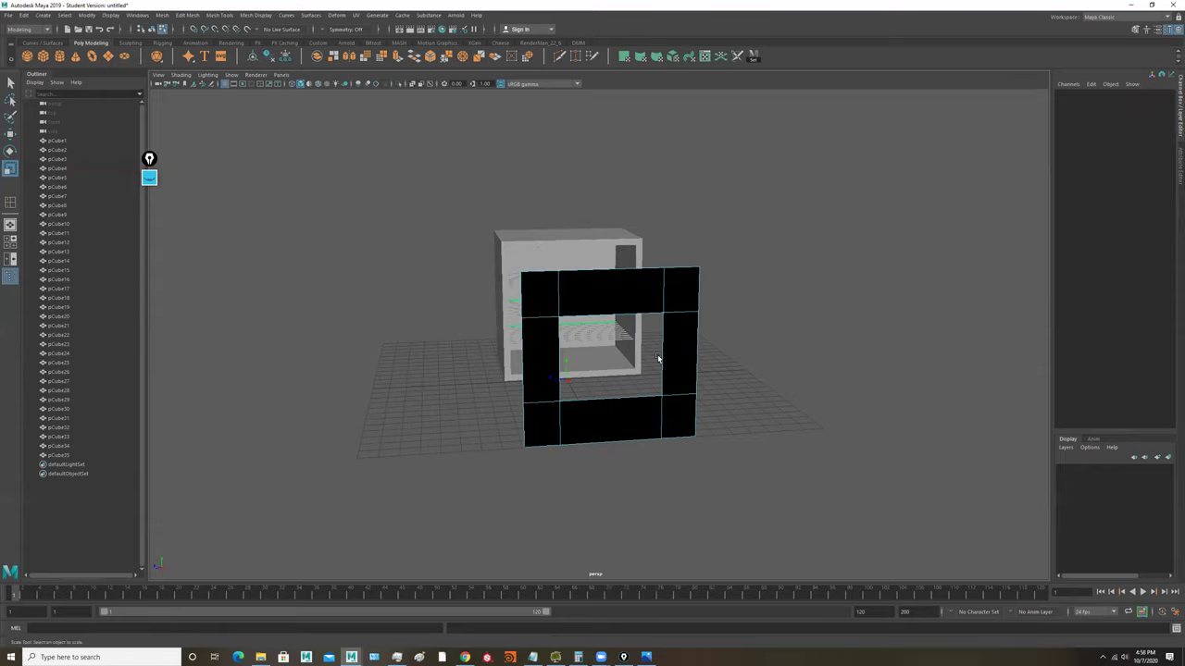
pyautogui.keyDown('alt'); pyautogui.moveTo(704, 272); pyautogui.dragTo(659, 327); pyautogui.keyUp('alt')
pyautogui.moveTo(660, 326); pyautogui.dragTo(886, 196, button='right')
# Step: Extrude the door frame's faces by a local Z translation of about 0.78 to give it thickness
pyautogui.keyDown('alt'); pyautogui.moveTo(746, 318); pyautogui.dragTo(760, 336); pyautogui.keyUp('alt')
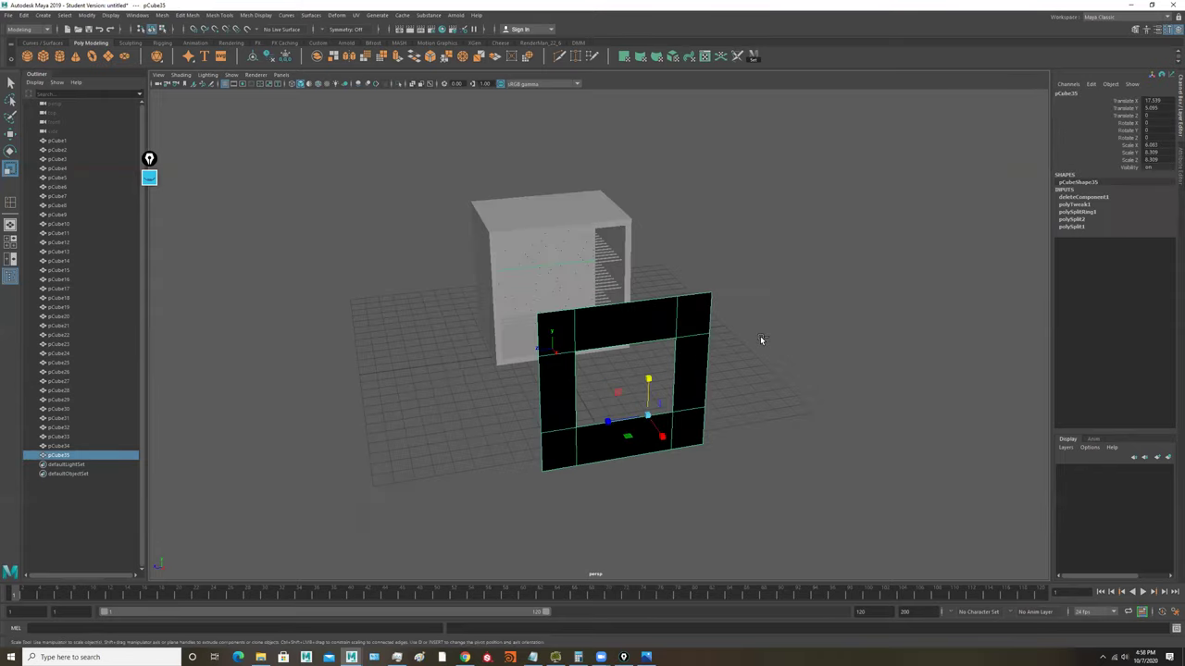
pyautogui.hotkey('ctrl', 'e')
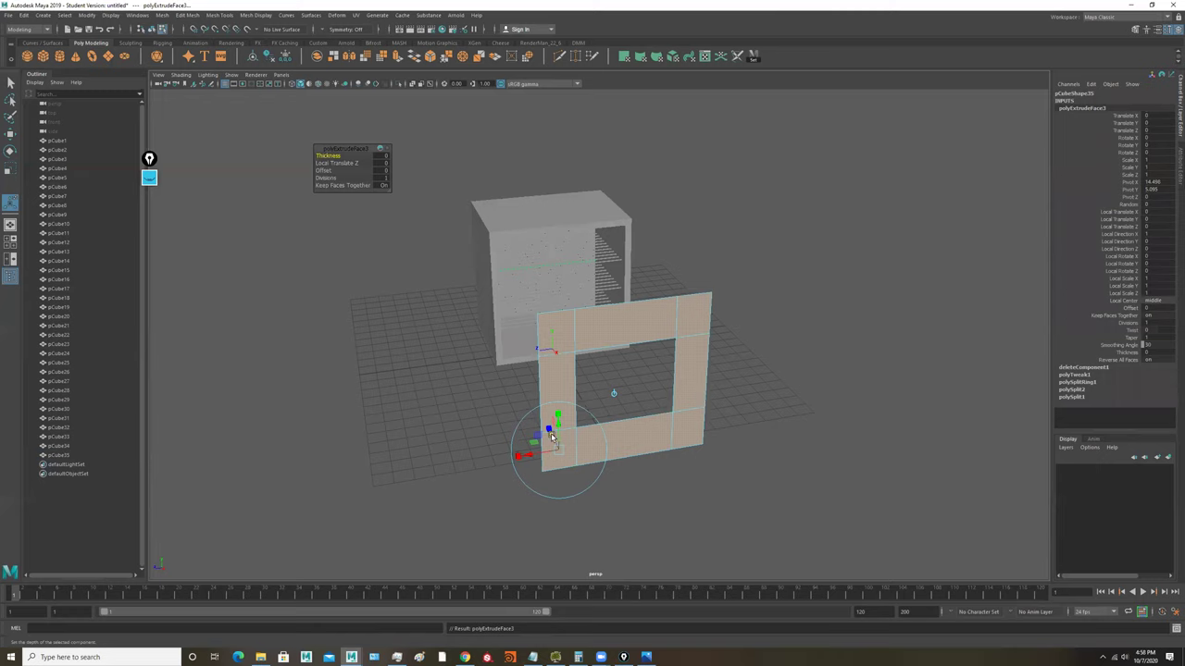
pyautogui.moveTo(551, 434); pyautogui.dragTo(642, 324)
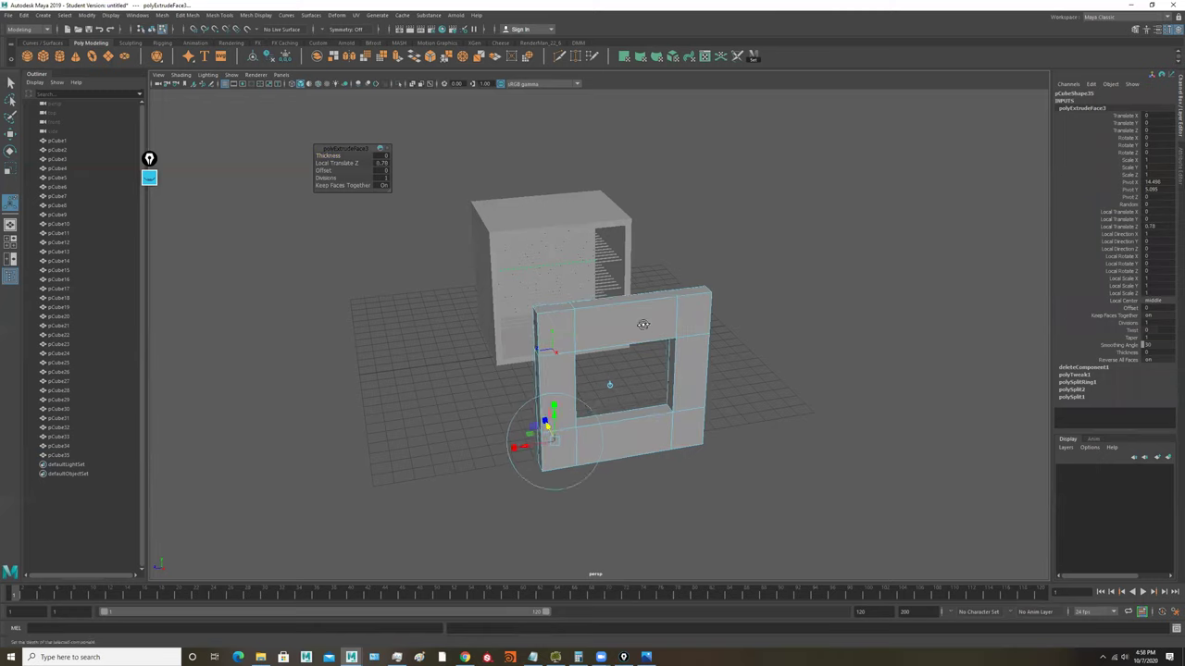
# Step: Bevel all edges of the door frame with 2 segments and a fraction of 0.25
pyautogui.moveTo(626, 320); pyautogui.dragTo(745, 139, button='right')
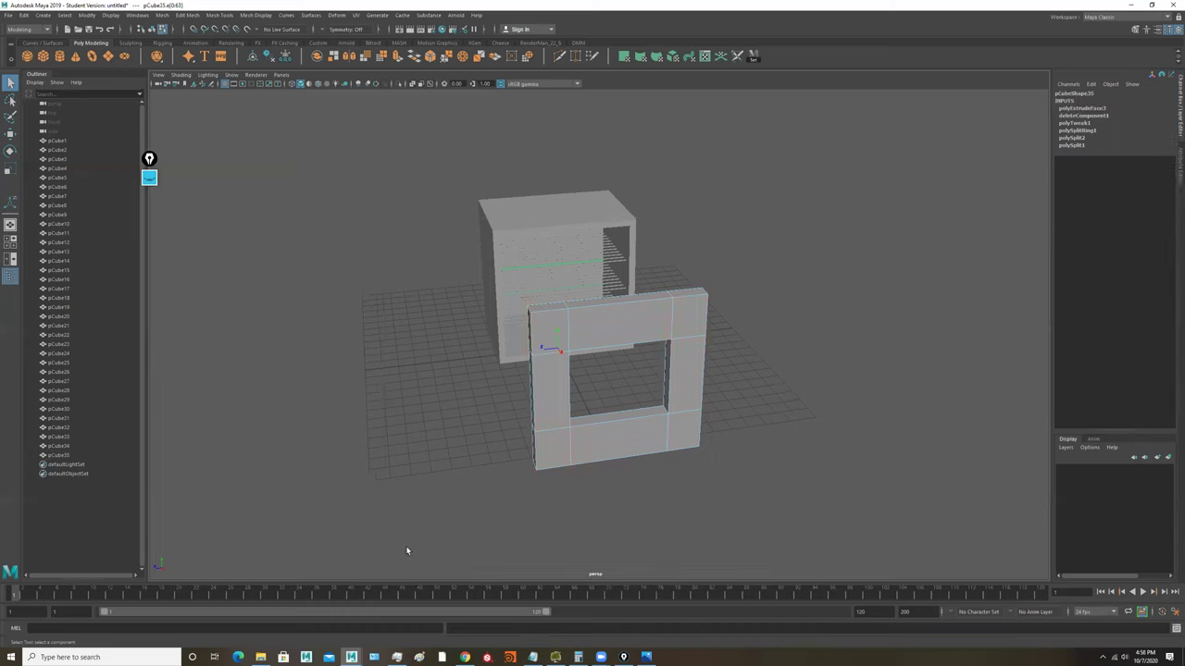
pyautogui.keyDown('alt'); pyautogui.moveTo(692, 325); pyautogui.dragTo(692, 332); pyautogui.keyUp('alt')
pyautogui.keyDown('shift'); pyautogui.moveTo(620, 328); pyautogui.dragTo(668, 333, button='right'); pyautogui.keyUp('shift')
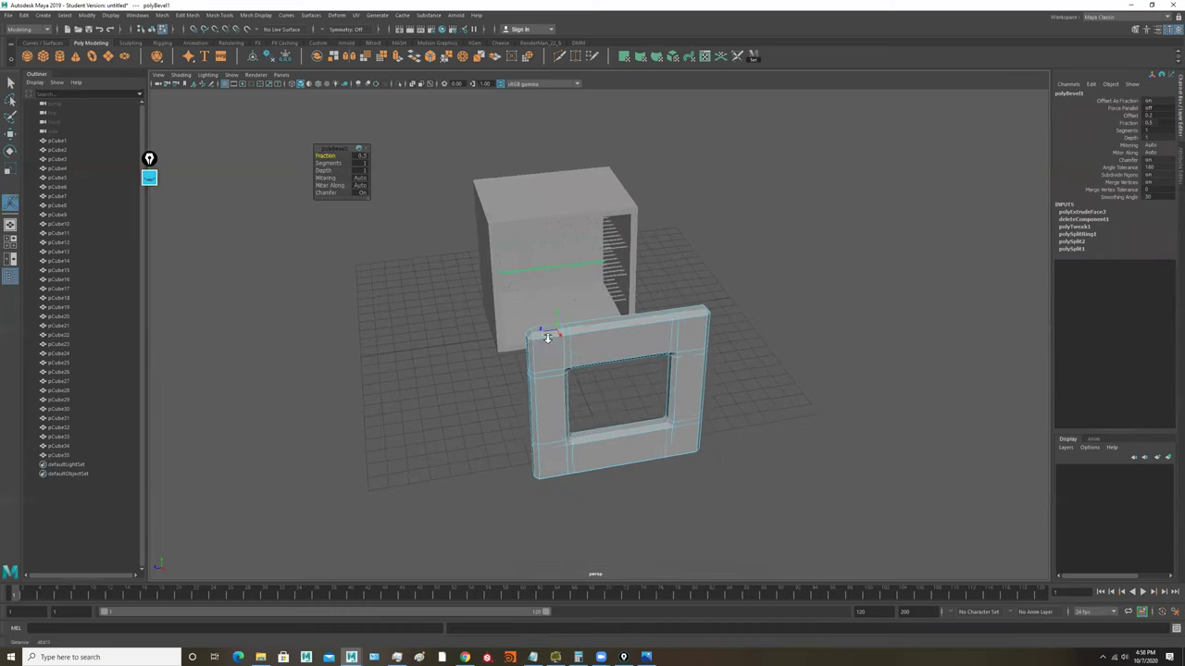
pyautogui.scroll(4, 470, 243)
pyautogui.moveTo(324, 162); pyautogui.dragTo(312, 157)
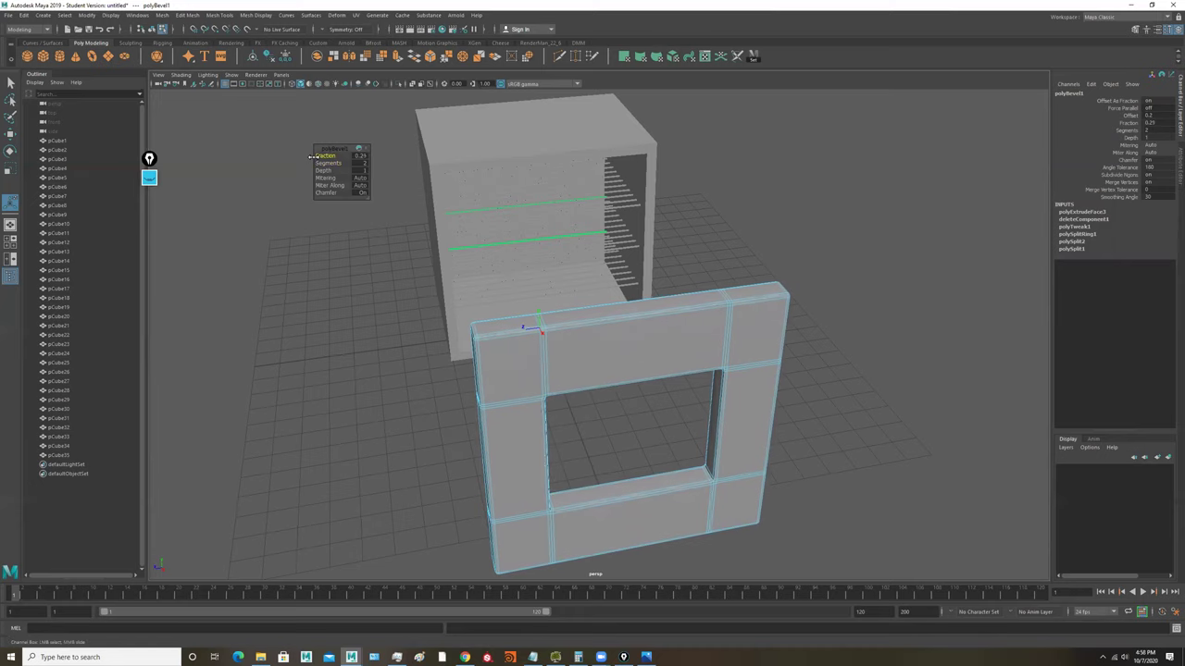
pyautogui.moveTo(625, 345); pyautogui.dragTo(864, 185, button='right')
# Step: Bevel all edges of the hollow box with 2 segments and a fraction of 0.26
pyautogui.scroll(-4, 640, 291)
pyautogui.keyDown('alt'); pyautogui.moveTo(639, 291); pyautogui.dragTo(682, 290); pyautogui.keyUp('alt')
pyautogui.click(397, 174)
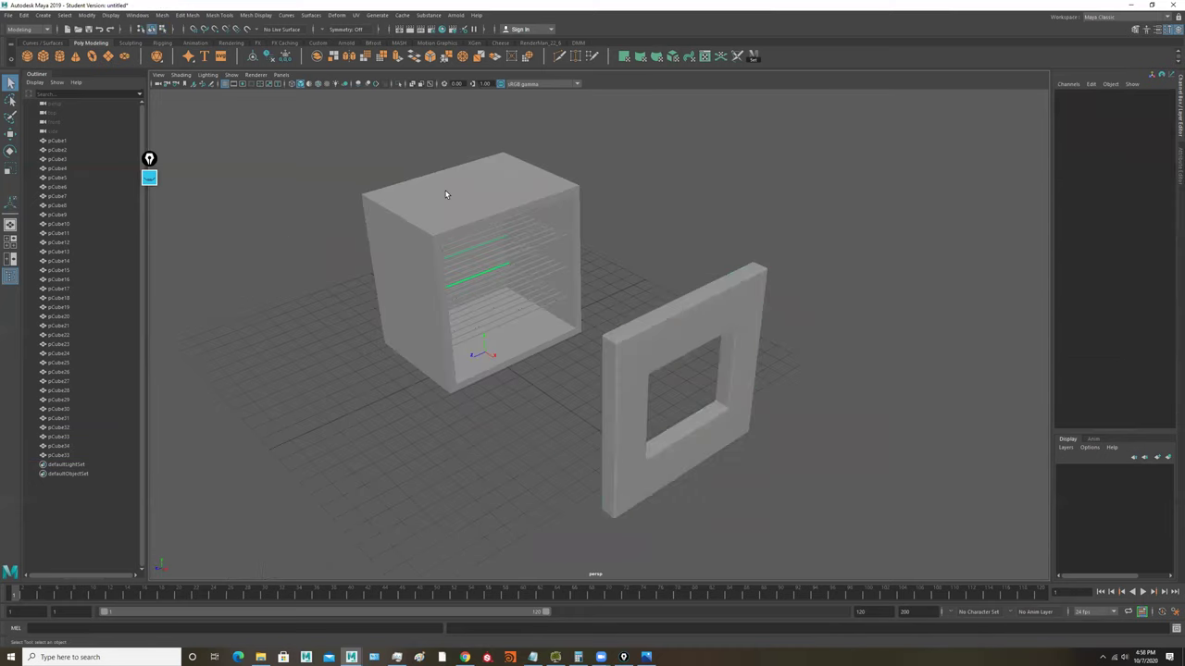
pyautogui.click(443, 193)
pyautogui.moveTo(444, 194); pyautogui.dragTo(445, 174, button='right')
pyautogui.moveTo(649, 114); pyautogui.dragTo(339, 387)
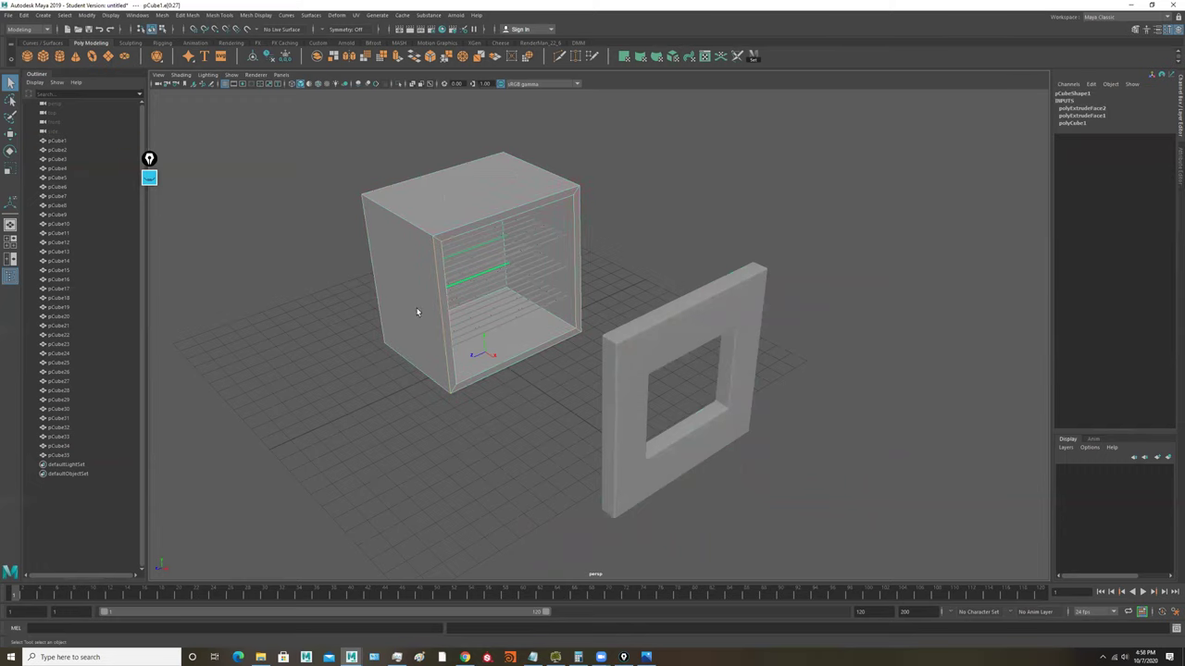
pyautogui.keyDown('shift'); pyautogui.moveTo(525, 189); pyautogui.dragTo(565, 188, button='right'); pyautogui.keyUp('shift')
pyautogui.scroll(4, 582, 200)
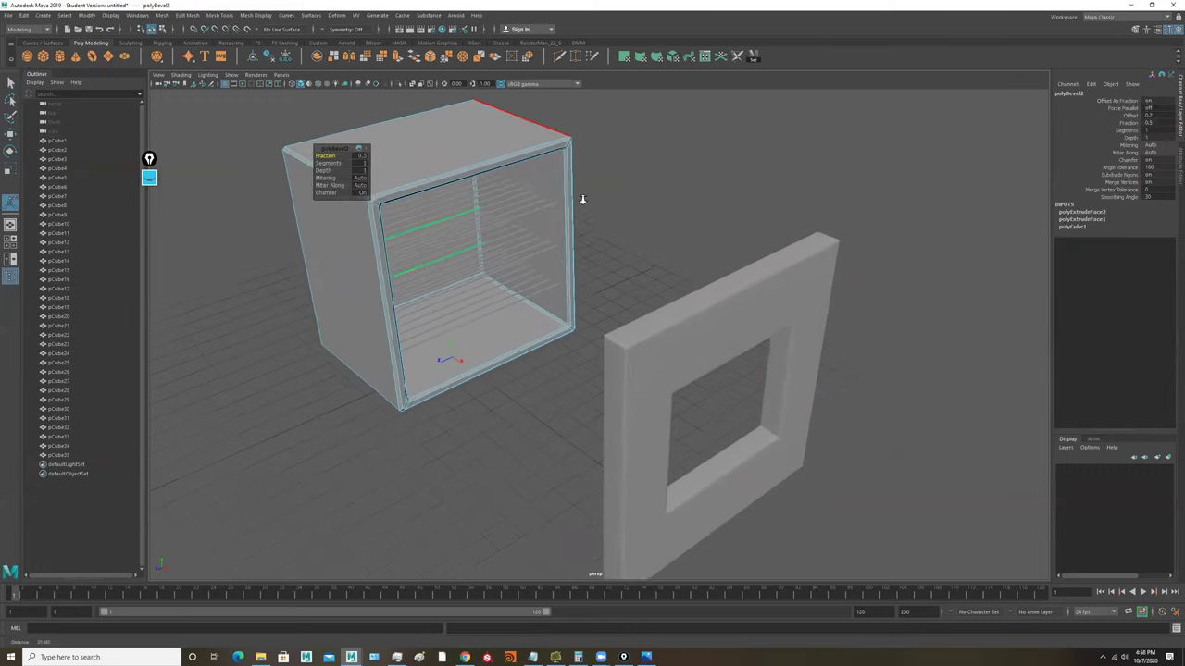
pyautogui.keyDown('alt'); pyautogui.moveTo(576, 244); pyautogui.dragTo(689, 313, button='middle'); pyautogui.keyUp('alt')
pyautogui.moveTo(329, 164); pyautogui.dragTo(352, 165)
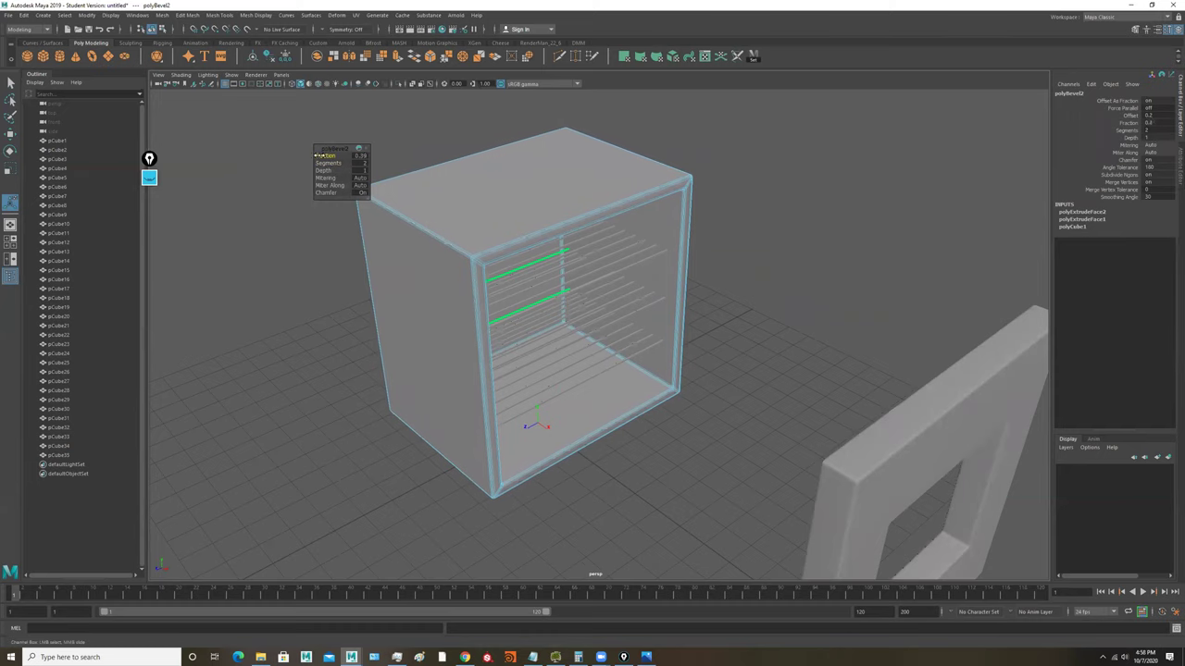
pyautogui.press('q')
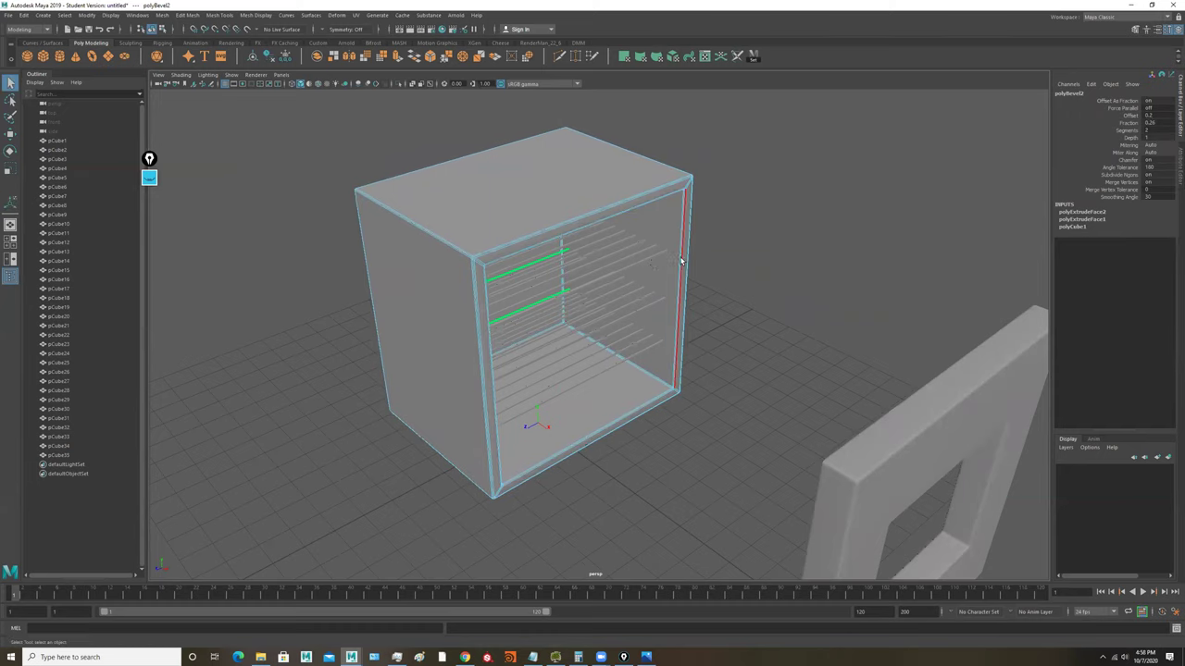
# Step: Move the door frame along X against the open front of the box
pyautogui.scroll(-3, 682, 262)
pyautogui.click(830, 407)
pyautogui.press('w')
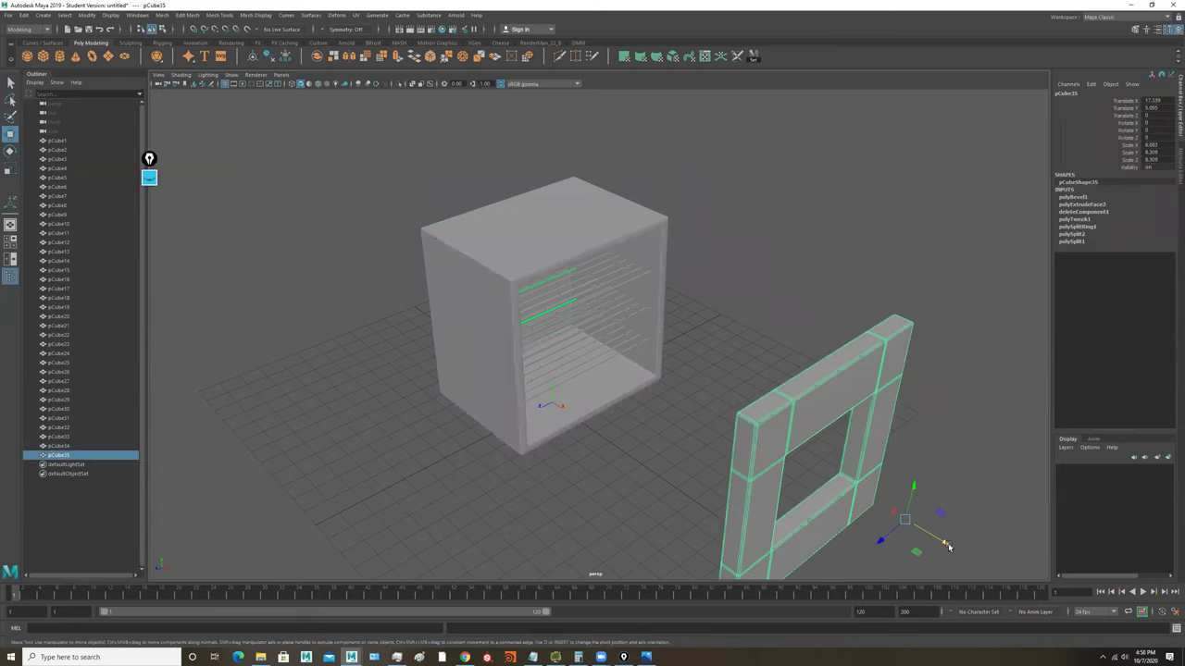
pyautogui.moveTo(946, 545); pyautogui.dragTo(693, 394)
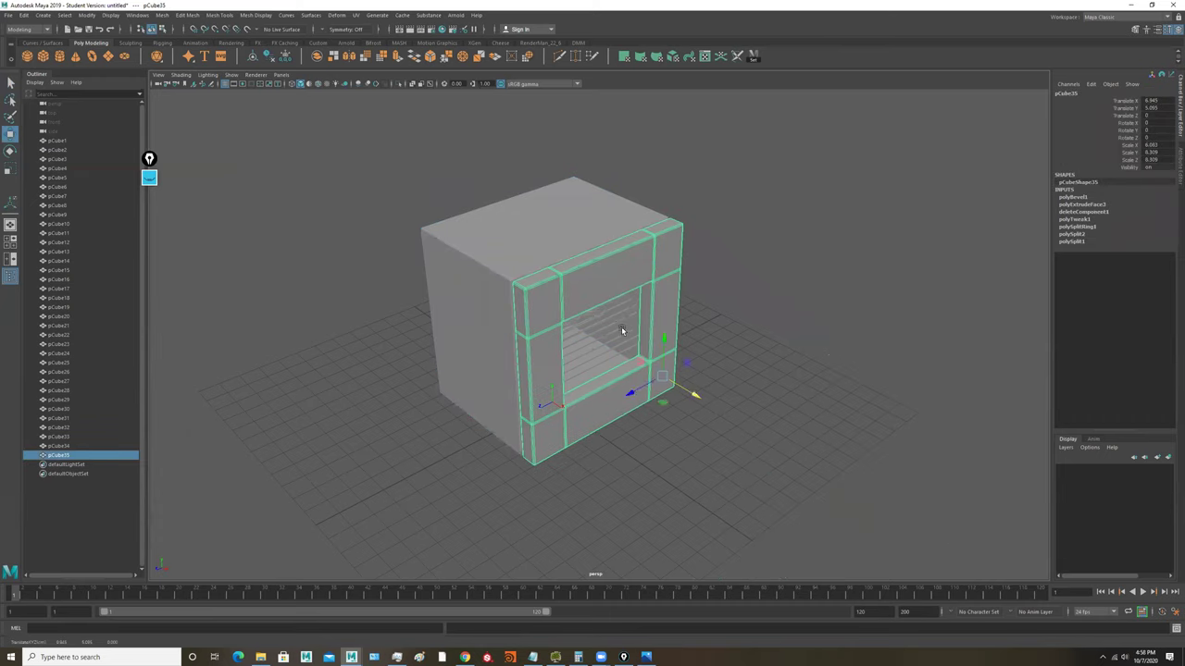
# Step: Move the door frame's front vertices back toward the box to make the frame thinner
pyautogui.keyDown('alt'); pyautogui.moveTo(622, 331); pyautogui.dragTo(560, 310); pyautogui.keyUp('alt')
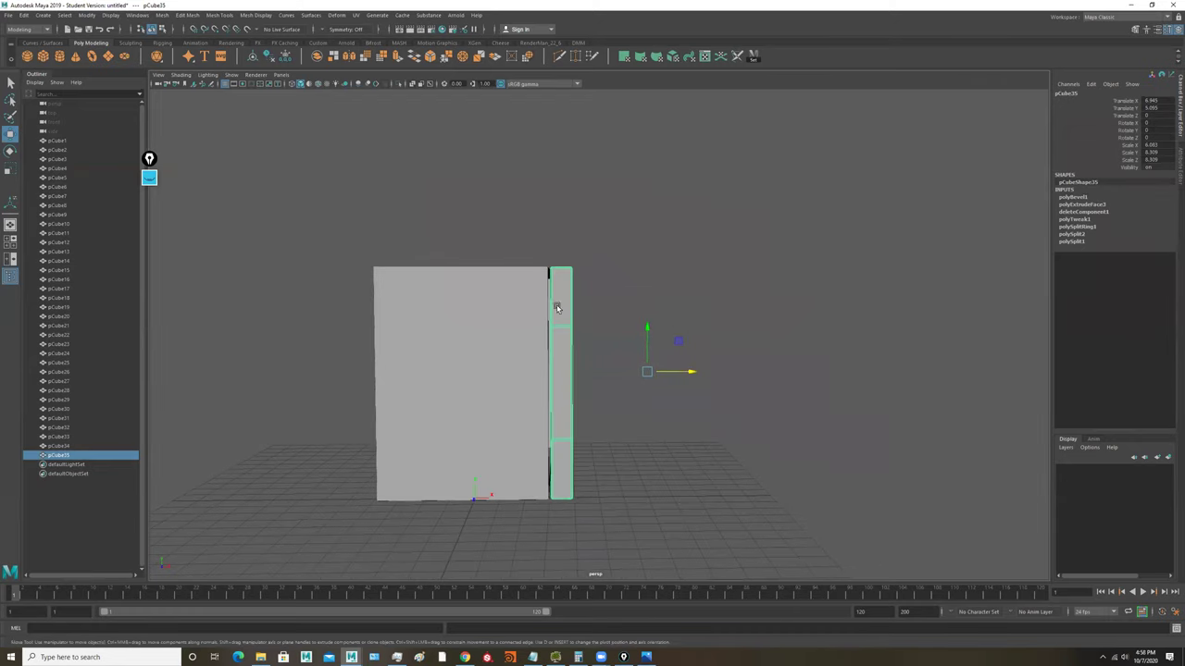
pyautogui.moveTo(557, 308); pyautogui.dragTo(518, 309, button='right')
pyautogui.moveTo(711, 197); pyautogui.dragTo(557, 568)
pyautogui.keyDown('alt'); pyautogui.moveTo(601, 416); pyautogui.dragTo(537, 289); pyautogui.keyUp('alt')
pyautogui.press('F8')
pyautogui.keyDown('alt'); pyautogui.moveTo(701, 238); pyautogui.dragTo(722, 291); pyautogui.keyUp('alt')
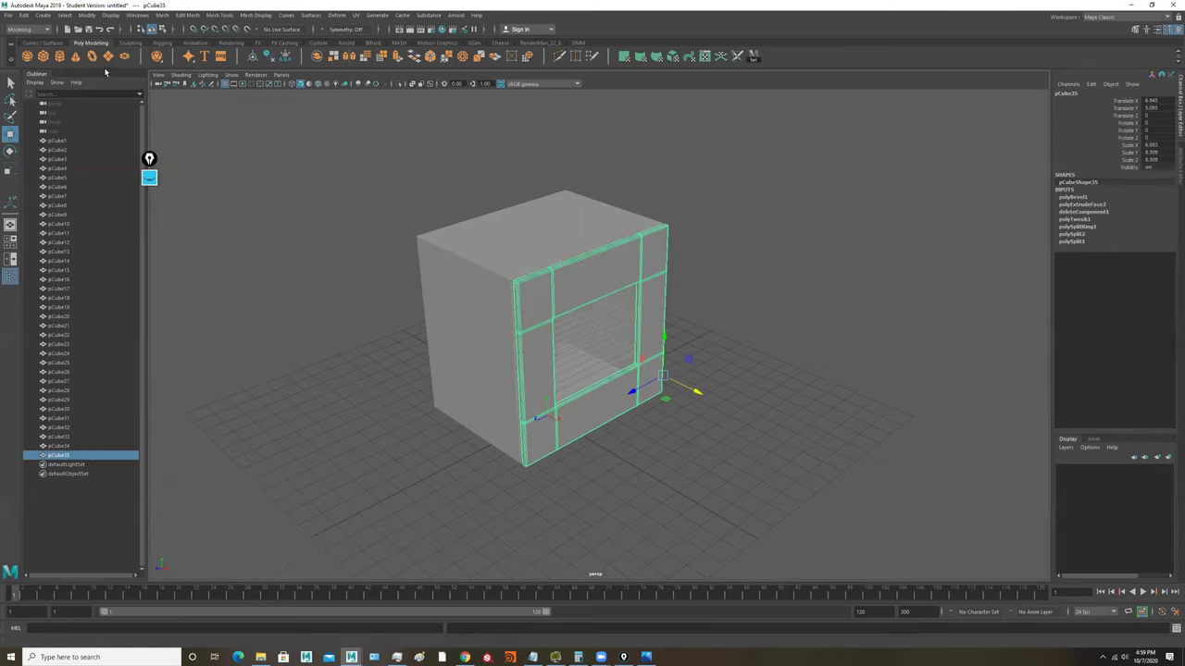
# Step: Create a polygon cube, scale it uniformly to about 8.46, and move it along X in front of the box
pyautogui.click(59, 58)
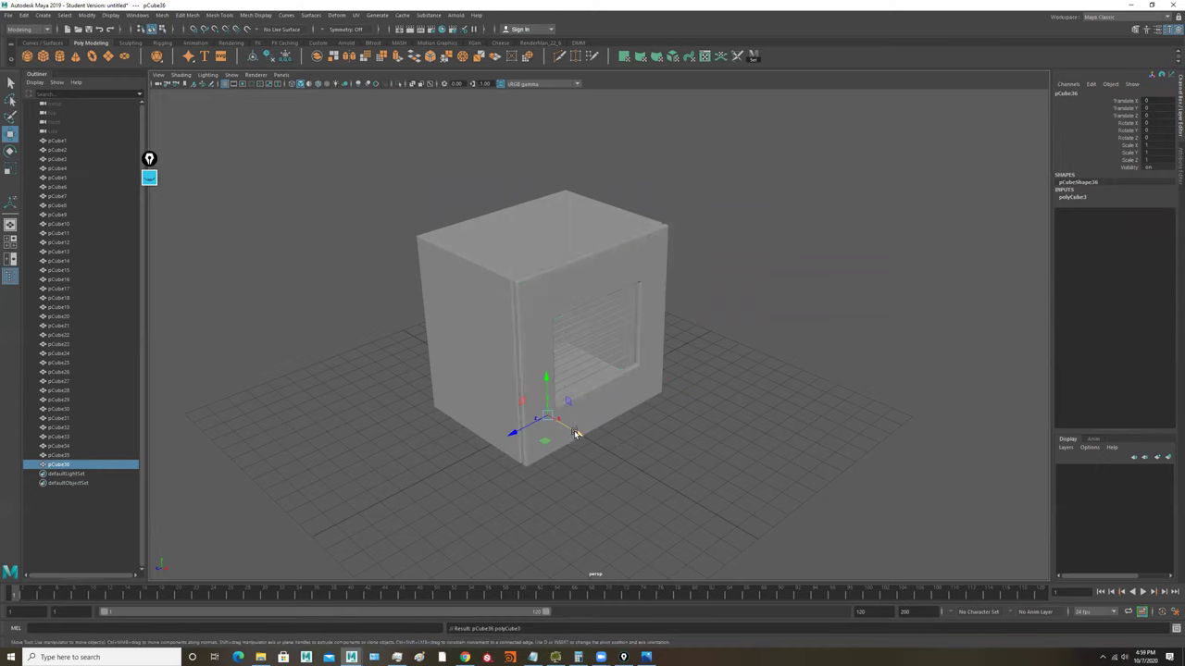
pyautogui.moveTo(576, 433); pyautogui.dragTo(769, 486)
pyautogui.press('r')
pyautogui.keyDown('alt'); pyautogui.moveTo(700, 457); pyautogui.dragTo(687, 408); pyautogui.keyUp('alt')
pyautogui.keyDown('alt'); pyautogui.moveTo(687, 407); pyautogui.dragTo(817, 261, button='middle'); pyautogui.keyUp('alt')
pyautogui.keyDown('alt'); pyautogui.moveTo(817, 262); pyautogui.dragTo(689, 276); pyautogui.keyUp('alt')
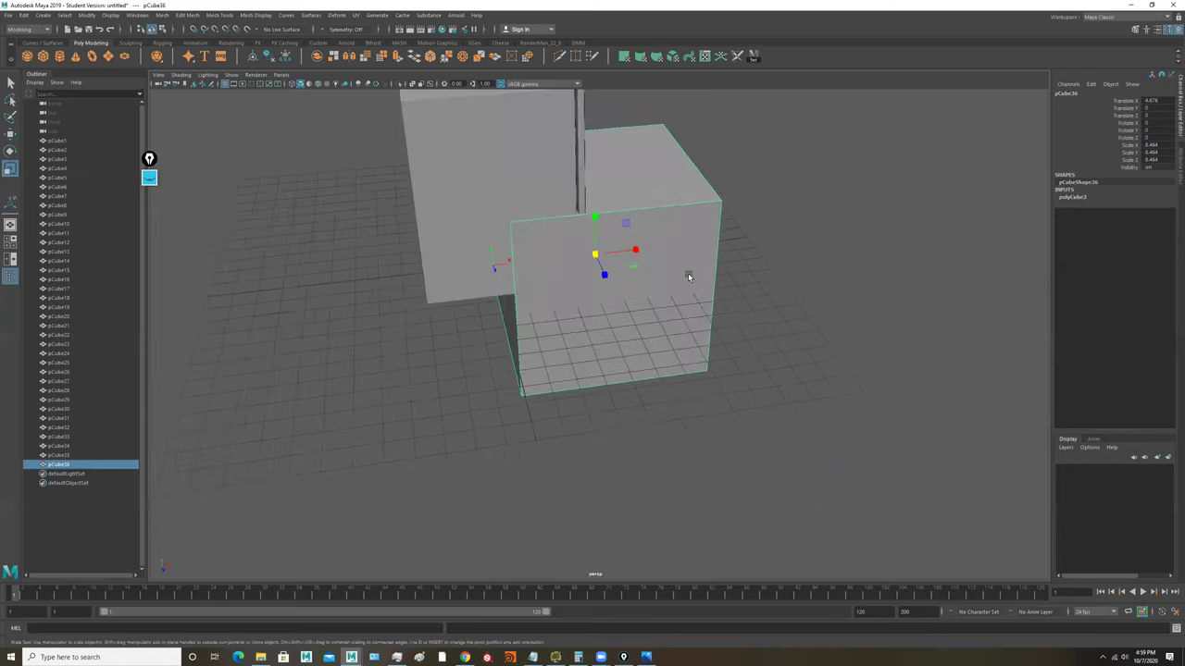
pyautogui.keyDown('alt'); pyautogui.moveTo(552, 214); pyautogui.dragTo(624, 339); pyautogui.keyUp('alt')
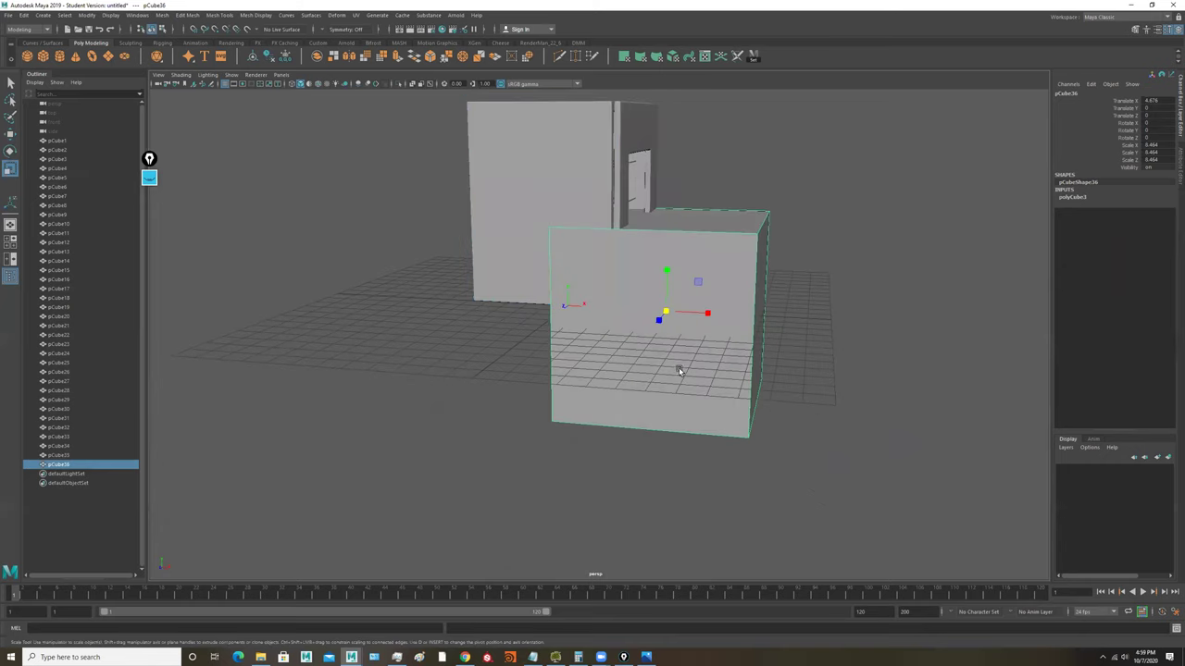
pyautogui.press('w')
pyautogui.moveTo(710, 314); pyautogui.dragTo(843, 320)
# Step: Try deleting all faces of the new cube except one side, and undo the deletion
pyautogui.moveTo(738, 275); pyautogui.dragTo(738, 314, button='right')
pyautogui.moveTo(827, 134); pyautogui.dragTo(678, 521)
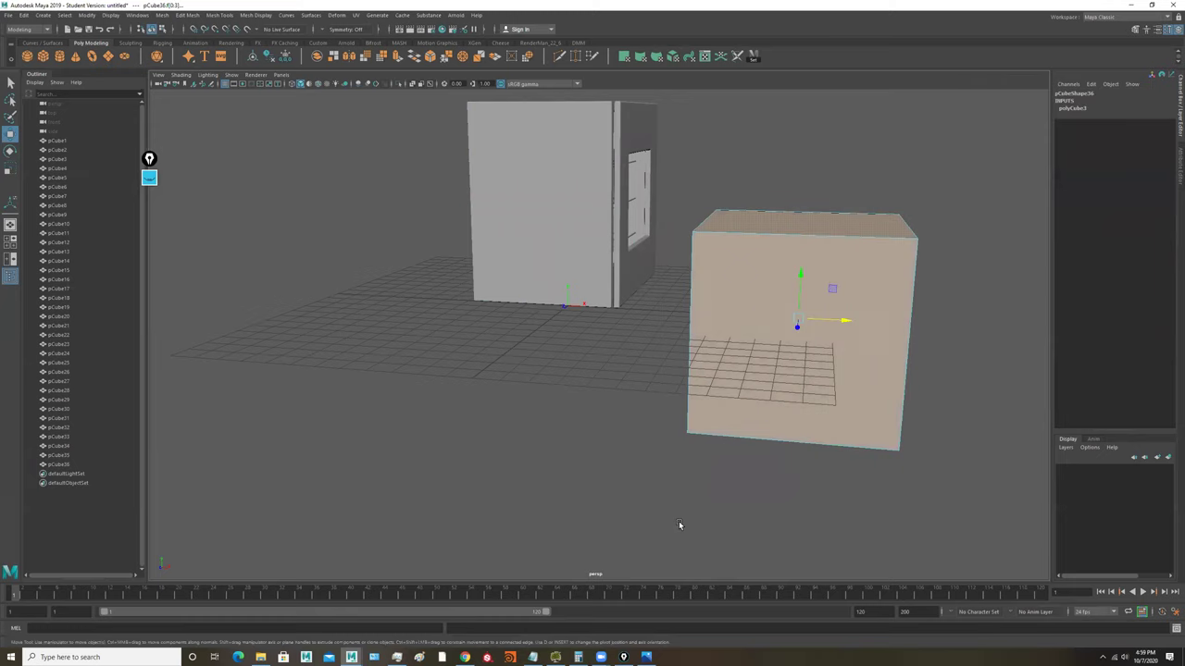
pyautogui.press('Delete')
pyautogui.keyDown('alt'); pyautogui.moveTo(917, 329); pyautogui.dragTo(695, 286); pyautogui.keyUp('alt')
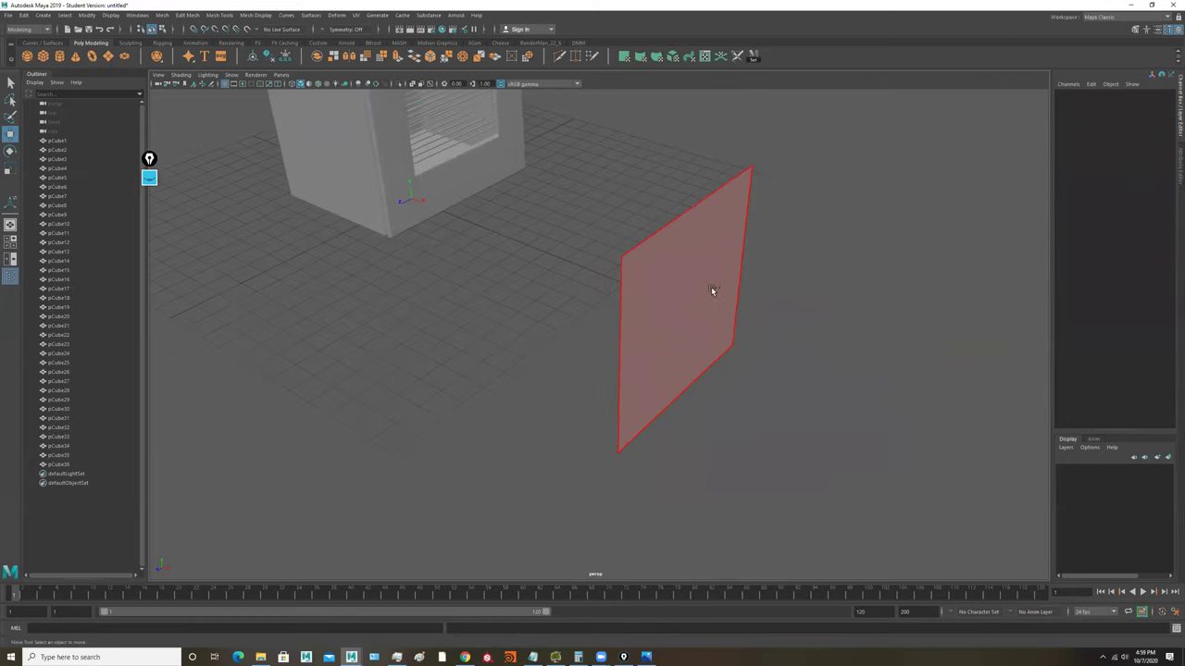
pyautogui.hotkey('ctrl', 'z')
# Step: Flatten the new cube to a Scale X of 0.06 and move it back to the door frame
pyautogui.moveTo(679, 297); pyautogui.dragTo(728, 280, button='right')
pyautogui.press('r')
pyautogui.moveTo(629, 286); pyautogui.dragTo(524, 250)
pyautogui.press('w')
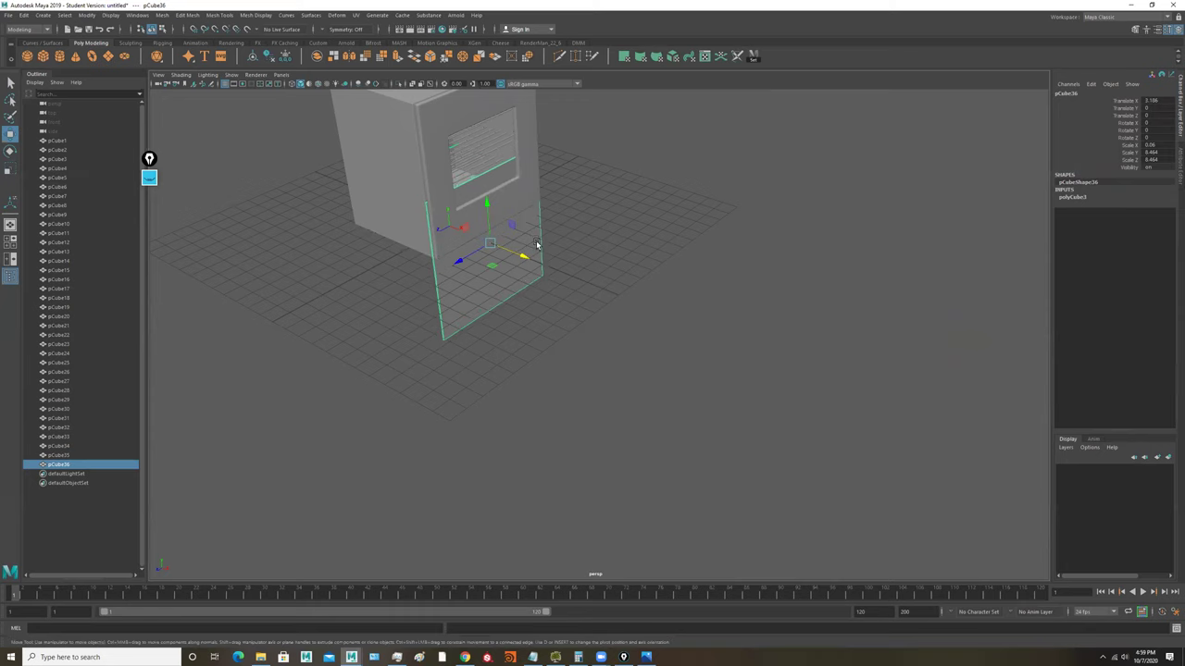
# Step: In the front view, move the thin pane inside the door frame's thickness at about X 3.26 and Y 4.93
pyautogui.press('space')
pyautogui.press('space')
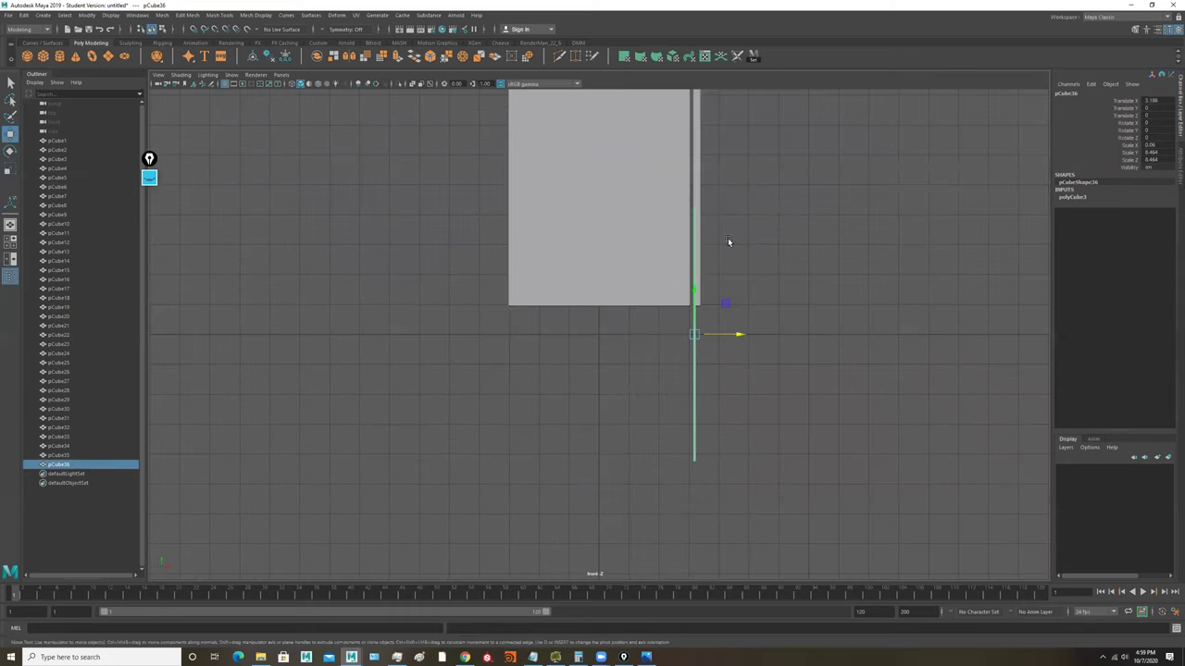
pyautogui.keyDown('alt'); pyautogui.moveTo(727, 242); pyautogui.dragTo(618, 332, button='middle'); pyautogui.keyUp('alt')
pyautogui.moveTo(618, 398); pyautogui.dragTo(624, 252)
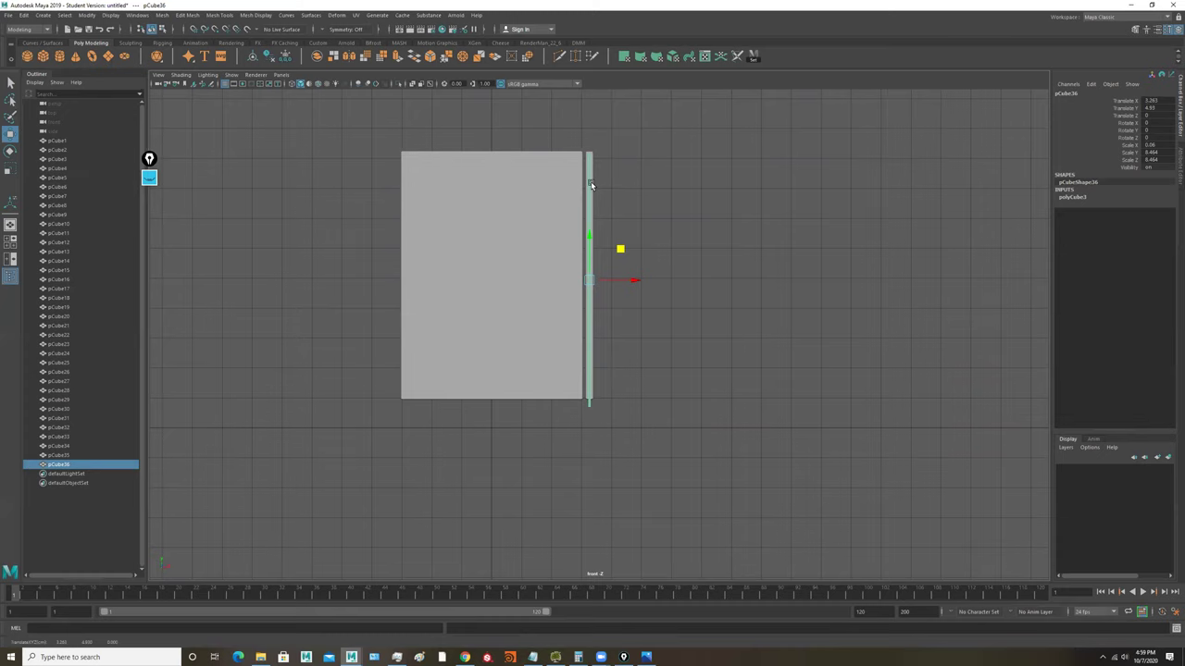
# Step: Lower the thin pane's top vertices and raise its bottom vertices towards the height of the door's window opening
pyautogui.moveTo(592, 184); pyautogui.dragTo(545, 182, button='right')
pyautogui.moveTo(647, 134); pyautogui.dragTo(536, 181)
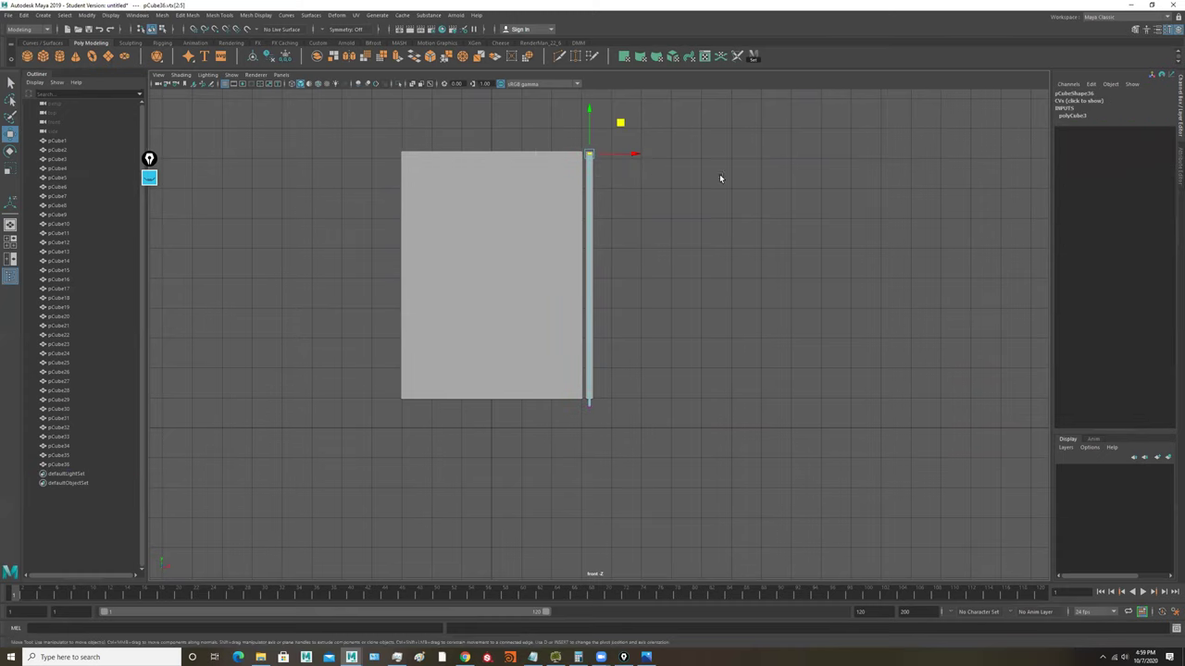
pyautogui.press('space')
pyautogui.press('space')
pyautogui.keyDown('alt'); pyautogui.moveTo(785, 199); pyautogui.dragTo(769, 207); pyautogui.keyUp('alt')
pyautogui.press('f')
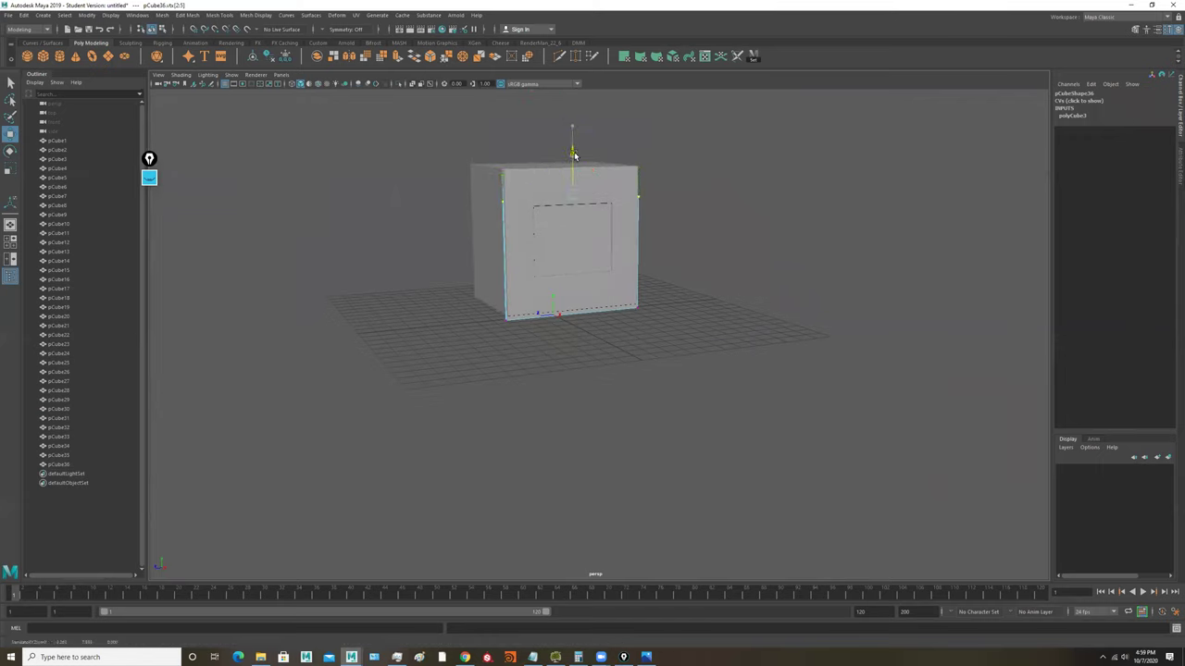
pyautogui.moveTo(698, 277); pyautogui.dragTo(463, 373)
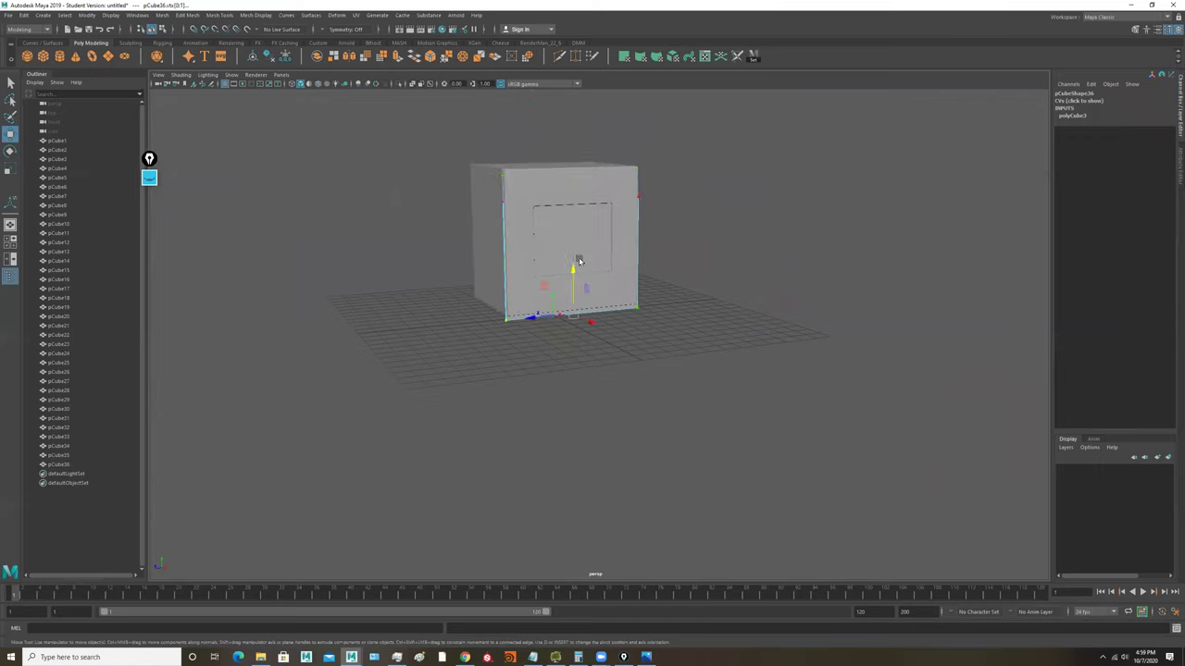
pyautogui.moveTo(579, 261); pyautogui.dragTo(569, 240)
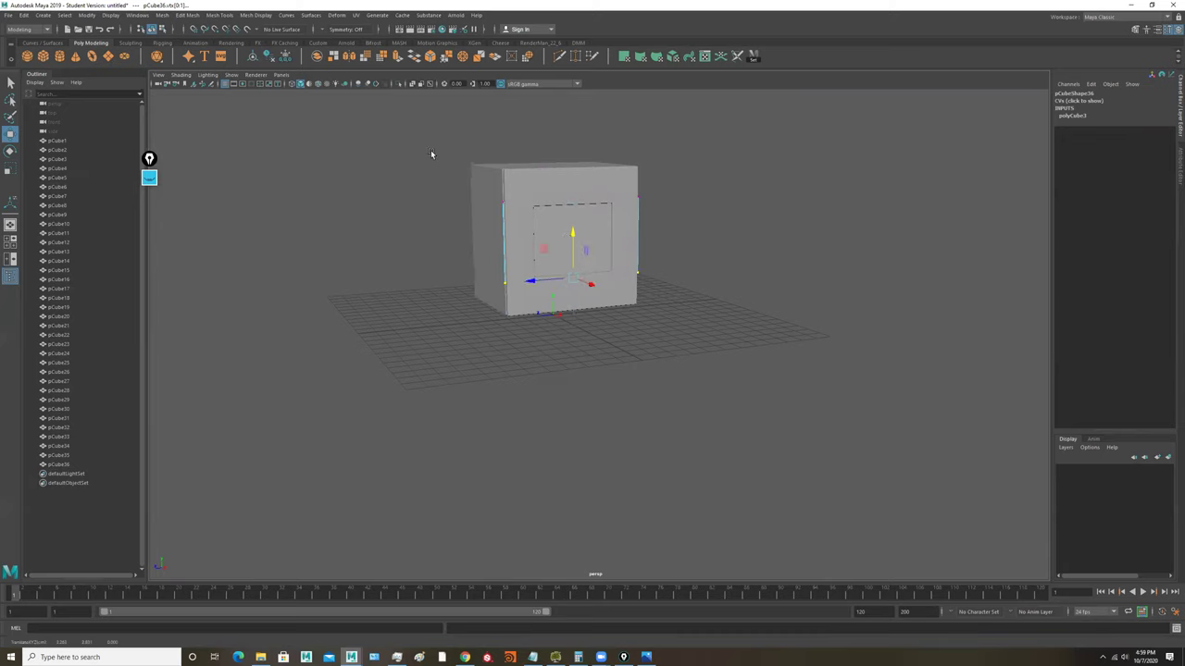
# Step: Move the pane's vertices on both sides inward towards the window opening's width, and return to object mode
pyautogui.moveTo(430, 154); pyautogui.dragTo(524, 281)
pyautogui.moveTo(468, 246); pyautogui.dragTo(481, 248)
pyautogui.moveTo(701, 151); pyautogui.dragTo(622, 298)
pyautogui.moveTo(614, 237); pyautogui.dragTo(615, 190)
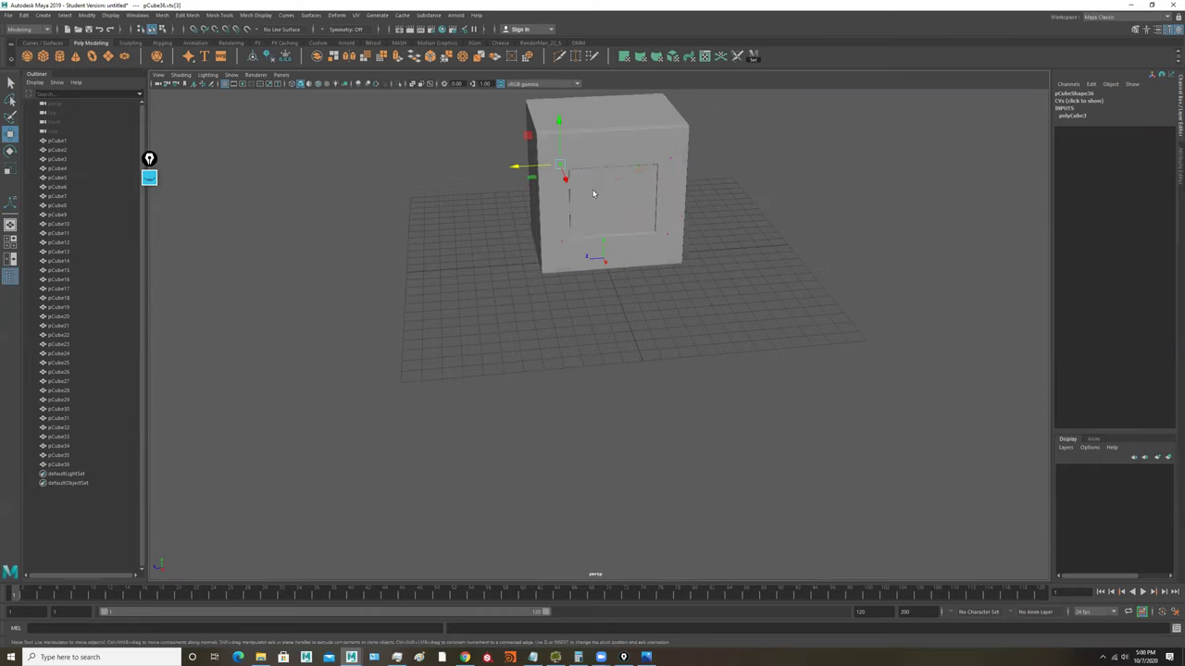
pyautogui.moveTo(593, 194); pyautogui.dragTo(815, 53, button='right')
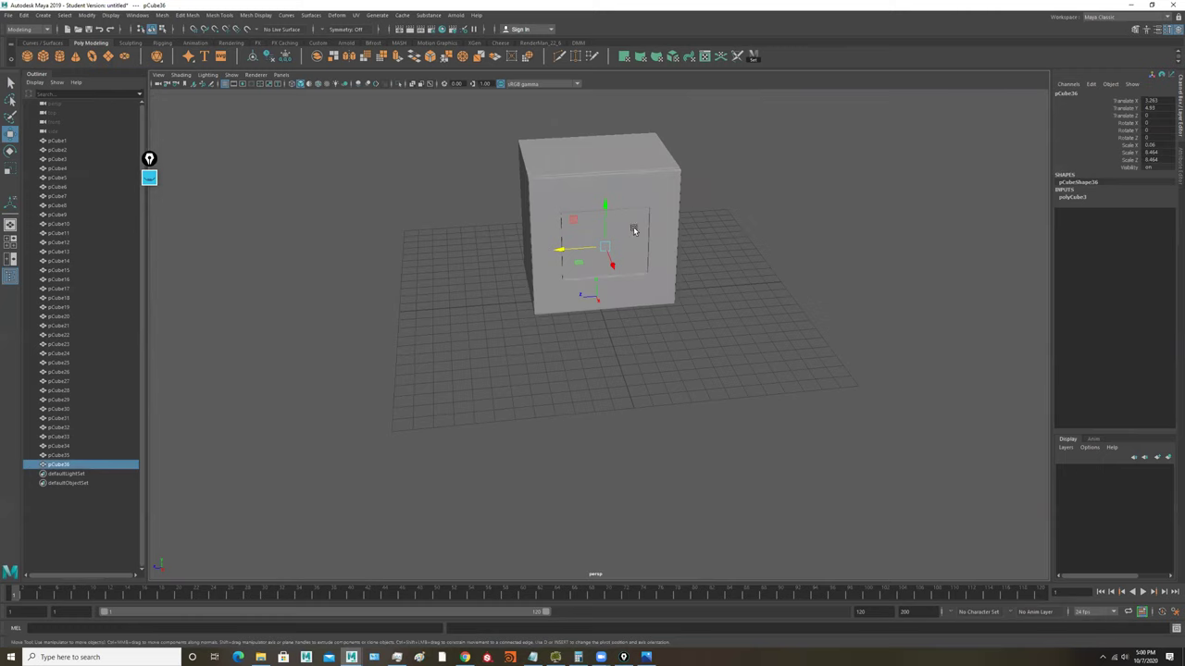
pyautogui.keyDown('alt'); pyautogui.moveTo(634, 233); pyautogui.dragTo(624, 210); pyautogui.keyUp('alt')
pyautogui.moveTo(629, 207); pyautogui.dragTo(792, 70, button='right')
pyautogui.click(672, 266)
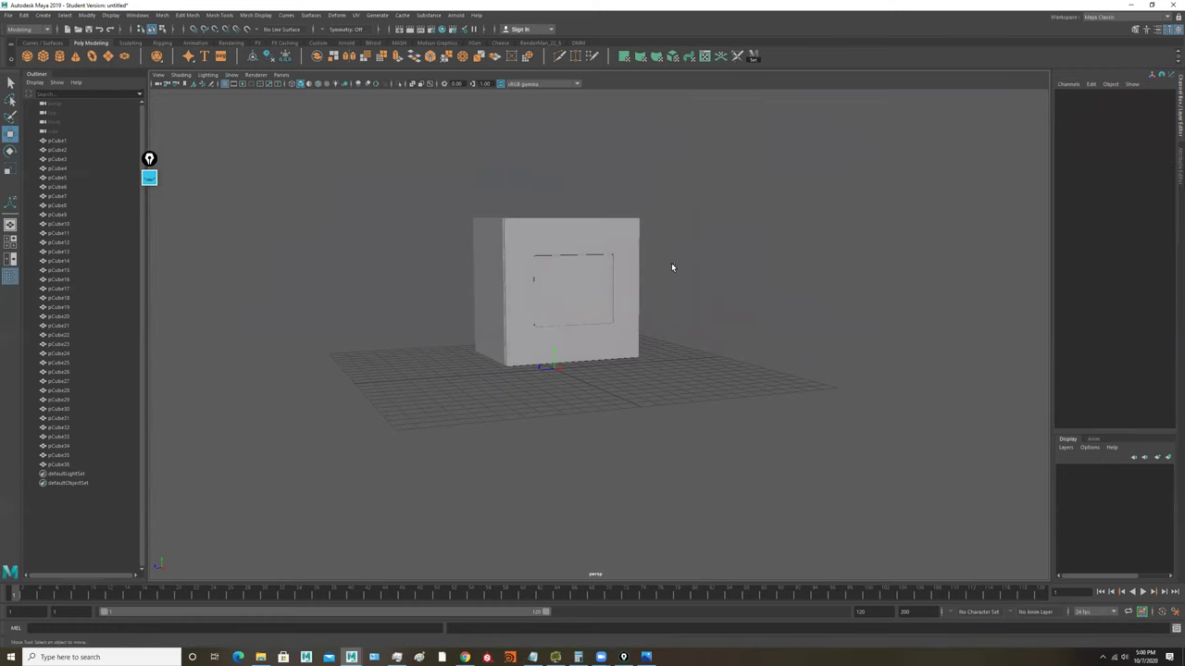
# Step: Hide the thin window pane to expose the racks through the door opening
pyautogui.click(629, 285)
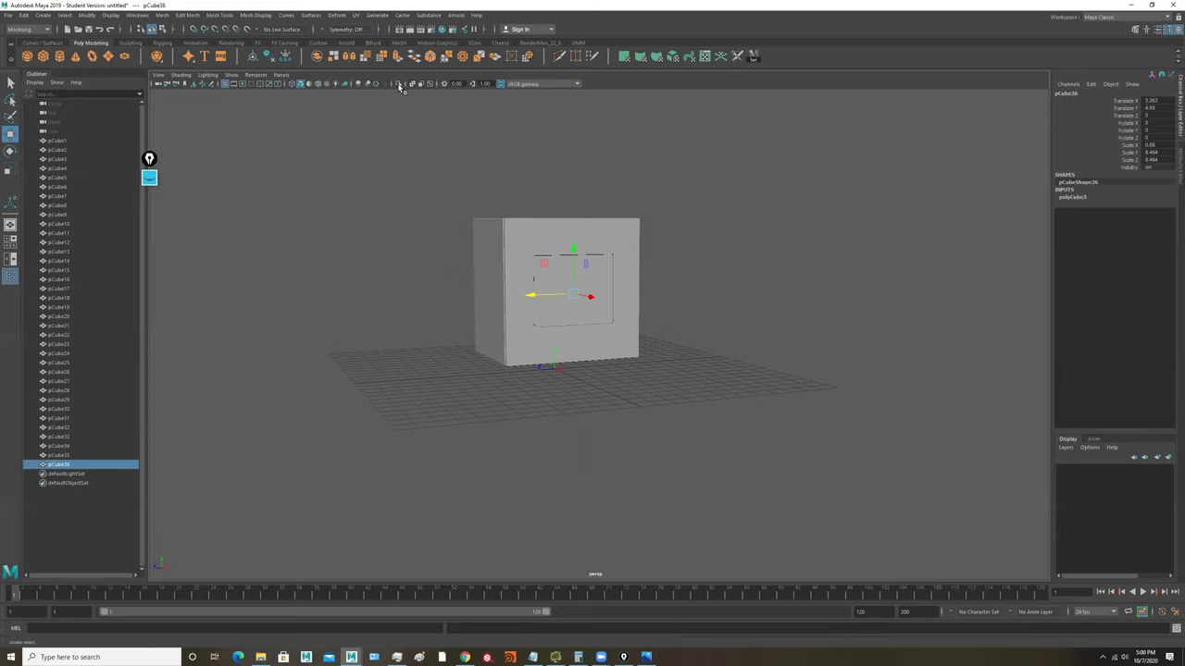
pyautogui.click(398, 85)
pyautogui.click(398, 85)
pyautogui.keyDown('alt'); pyautogui.moveTo(629, 208); pyautogui.dragTo(613, 262); pyautogui.keyUp('alt')
pyautogui.keyDown('alt'); pyautogui.moveTo(614, 262); pyautogui.dragTo(771, 187, button='right'); pyautogui.keyUp('alt')
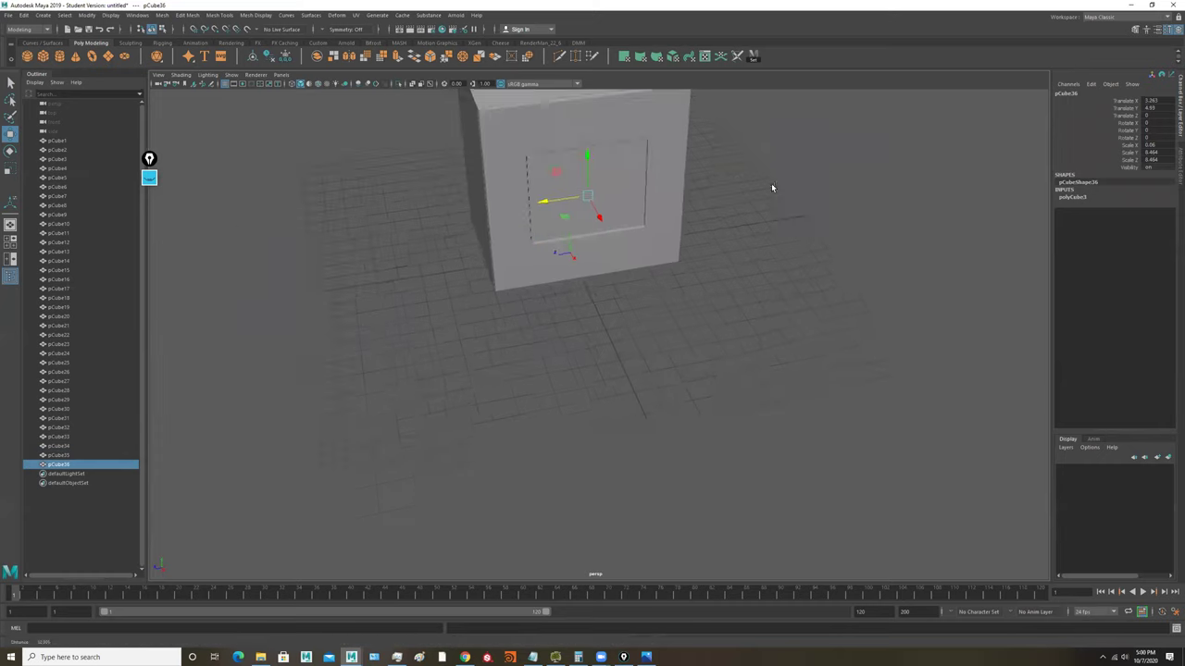
pyautogui.keyDown('alt'); pyautogui.moveTo(771, 188); pyautogui.dragTo(568, 295); pyautogui.keyUp('alt')
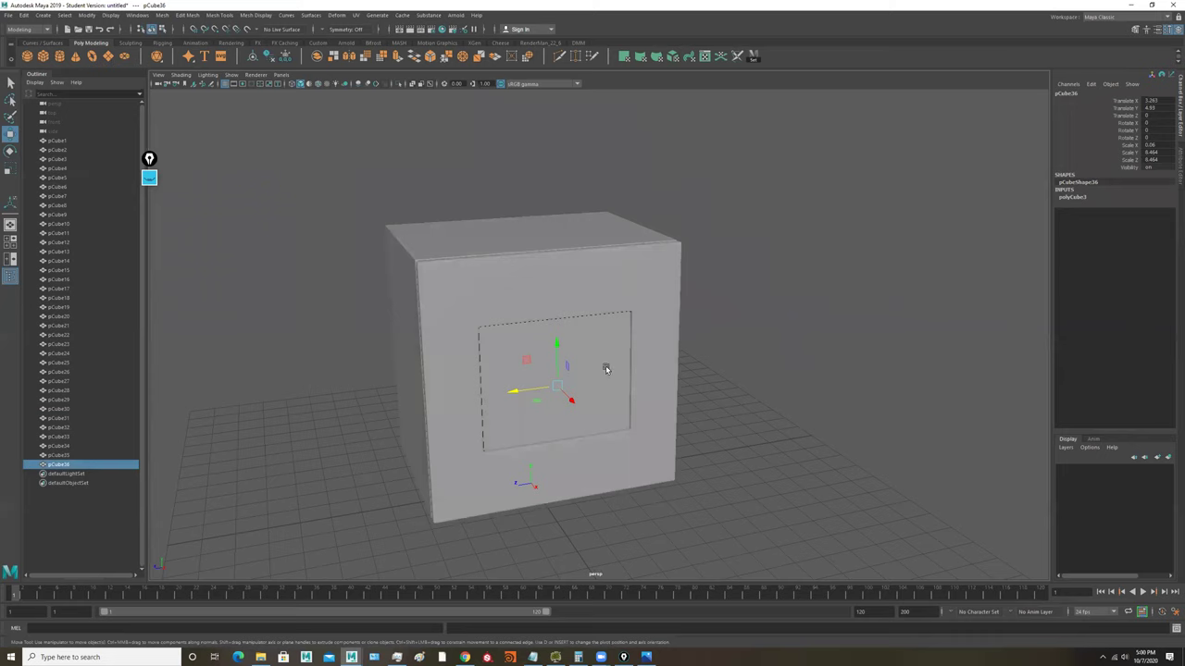
pyautogui.press('h')
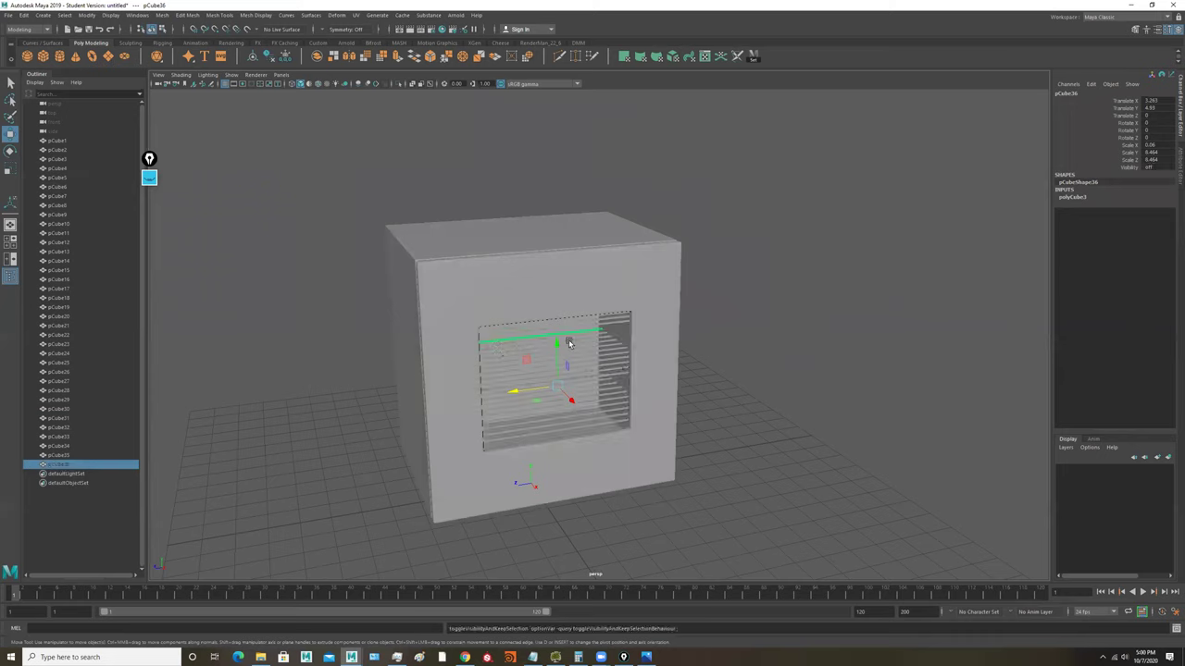
pyautogui.keyDown('alt'); pyautogui.moveTo(643, 331); pyautogui.dragTo(594, 347); pyautogui.keyUp('alt')
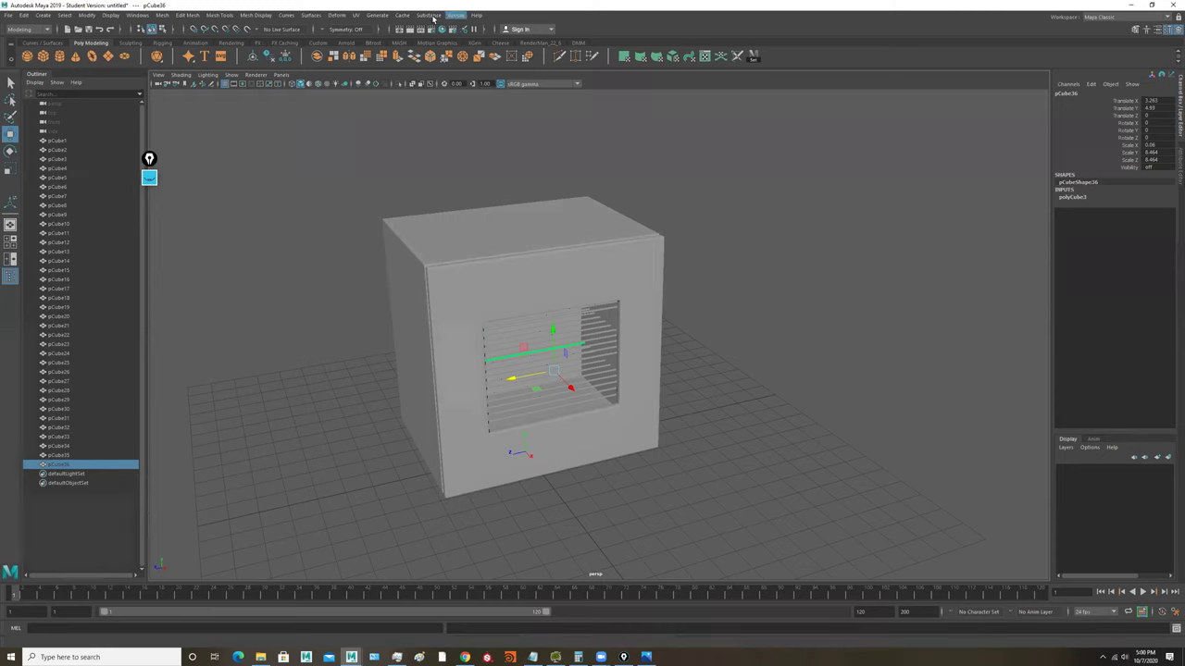
# Step: Create an Arnold area light and scale it uniformly to about 4.325
pyautogui.click(350, 43)
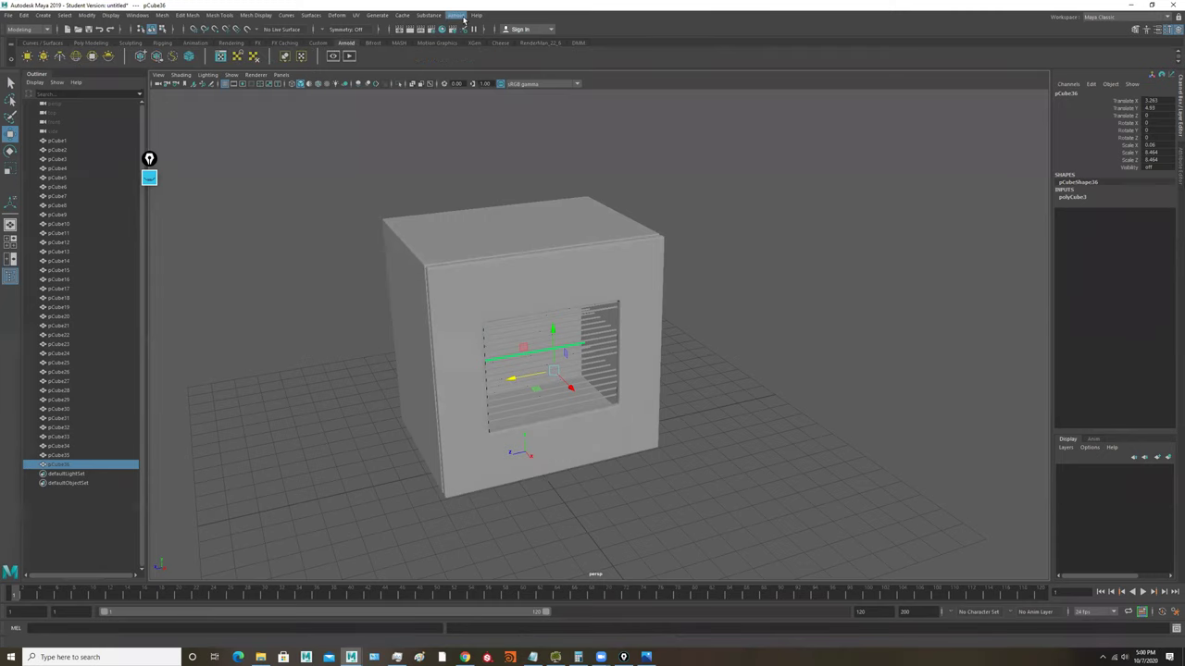
pyautogui.click(456, 16)
pyautogui.moveTo(468, 62)
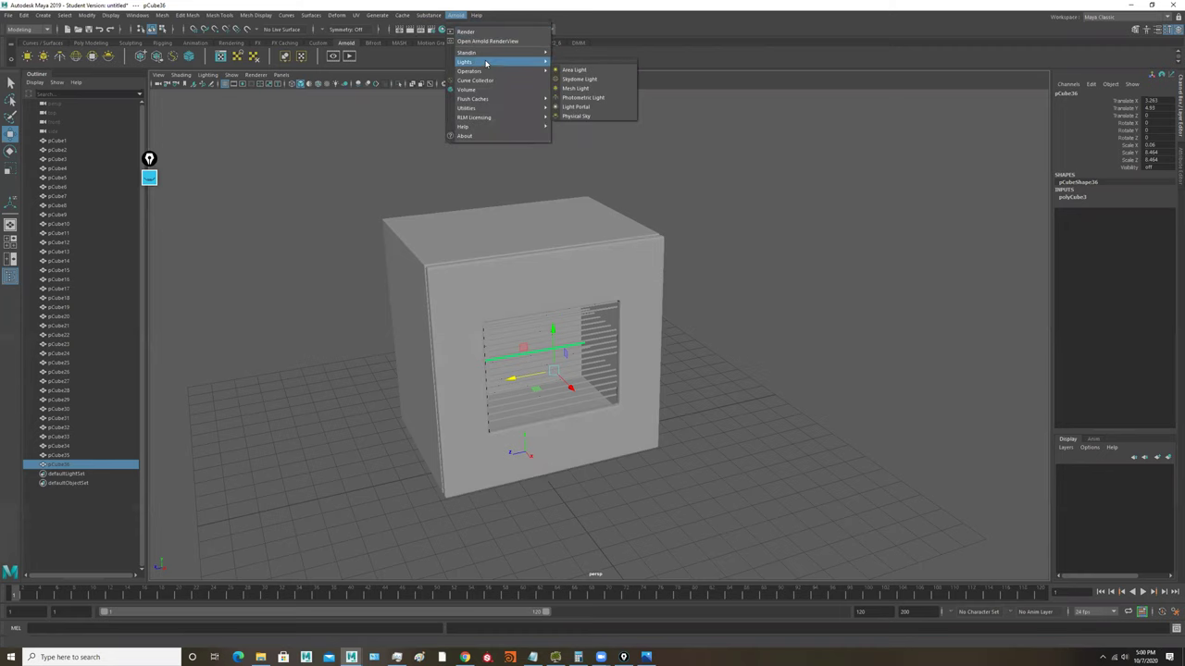
pyautogui.click(583, 70)
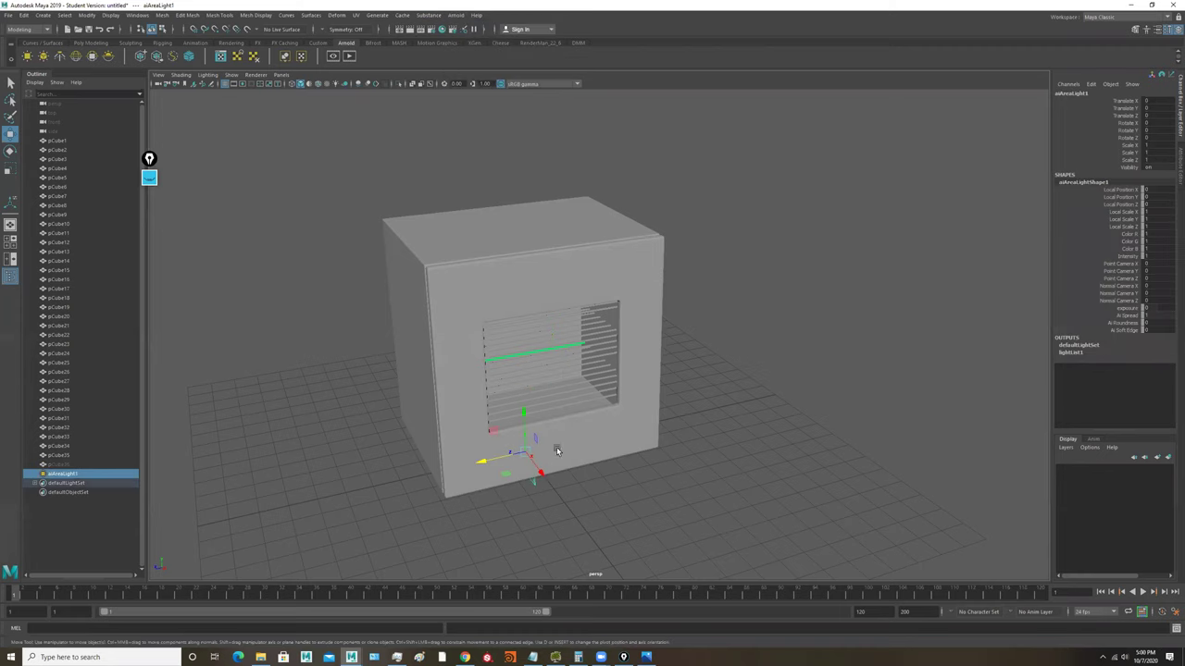
pyautogui.press('r')
pyautogui.moveTo(525, 453); pyautogui.dragTo(602, 479)
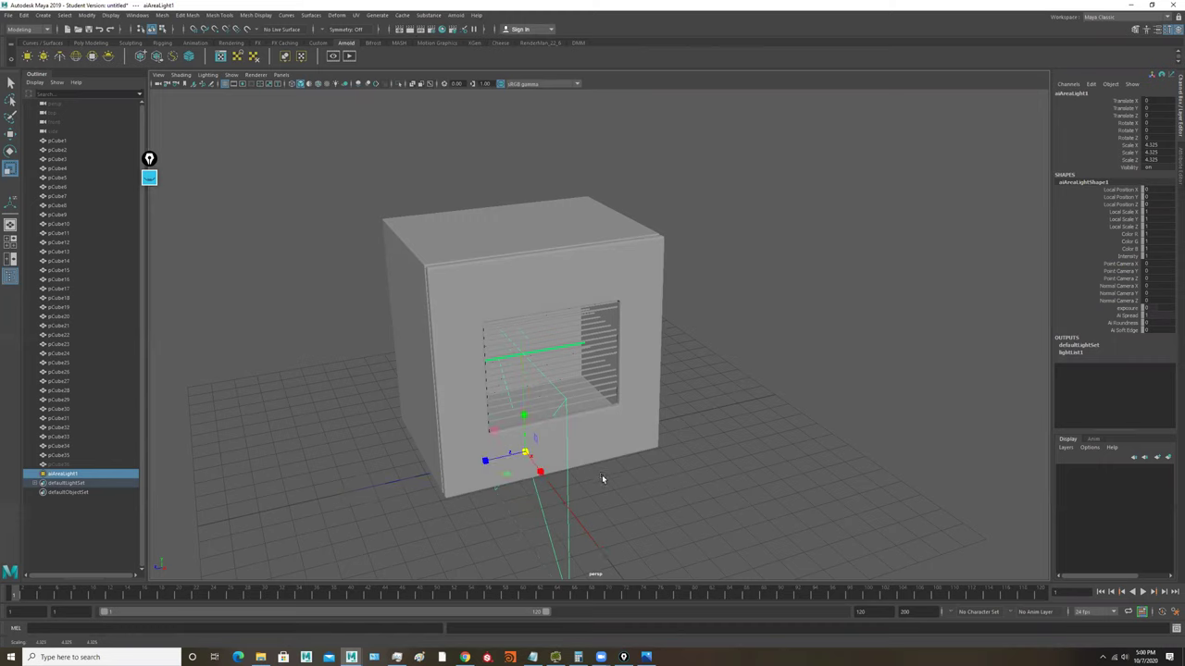
# Step: Raise the area light to about Y 4.40 and rotate it to -90 degrees around Y
pyautogui.press('w')
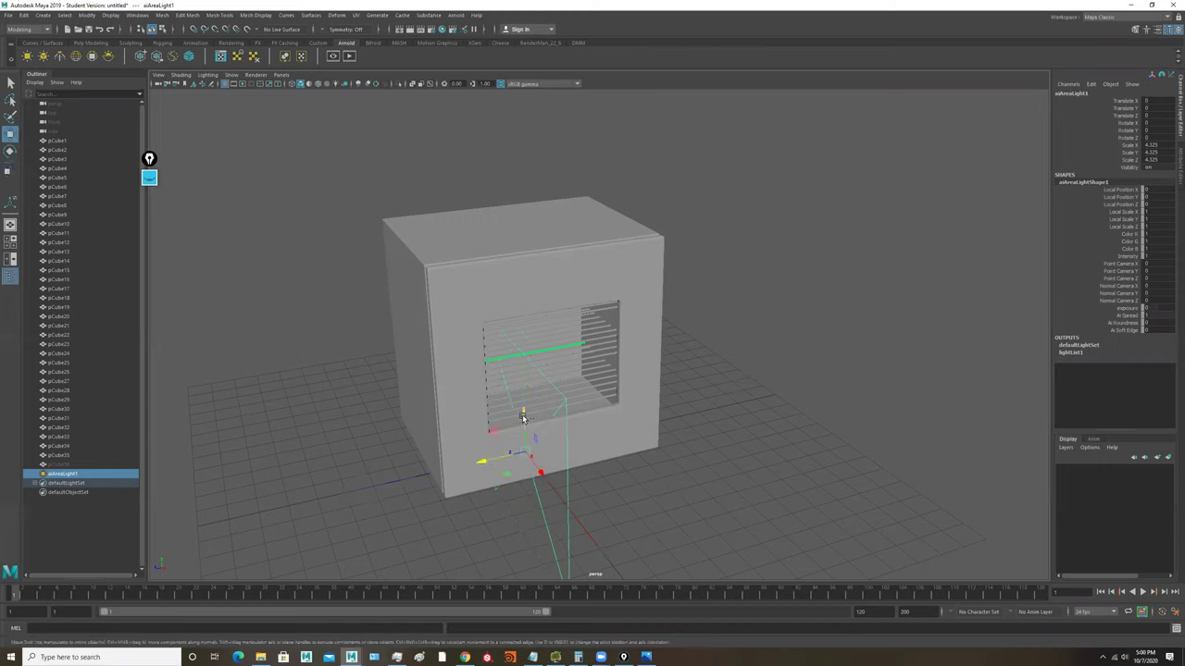
pyautogui.moveTo(521, 410); pyautogui.dragTo(507, 312)
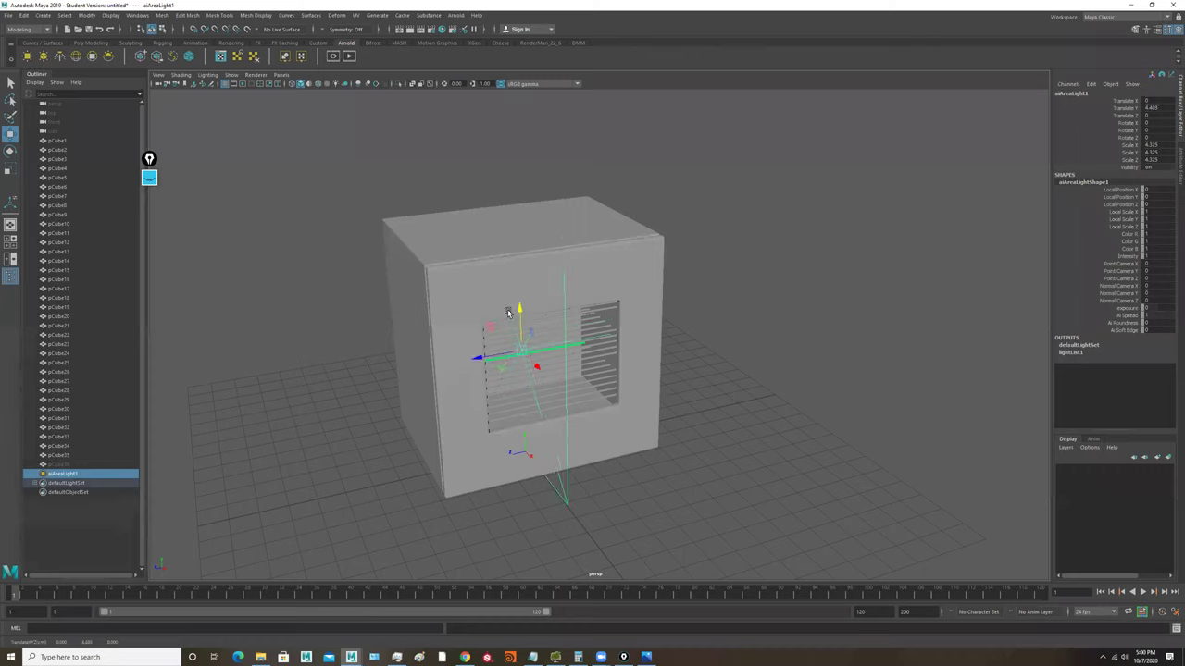
pyautogui.press('e')
pyautogui.moveTo(561, 361); pyautogui.dragTo(413, 404)
pyautogui.press('w')
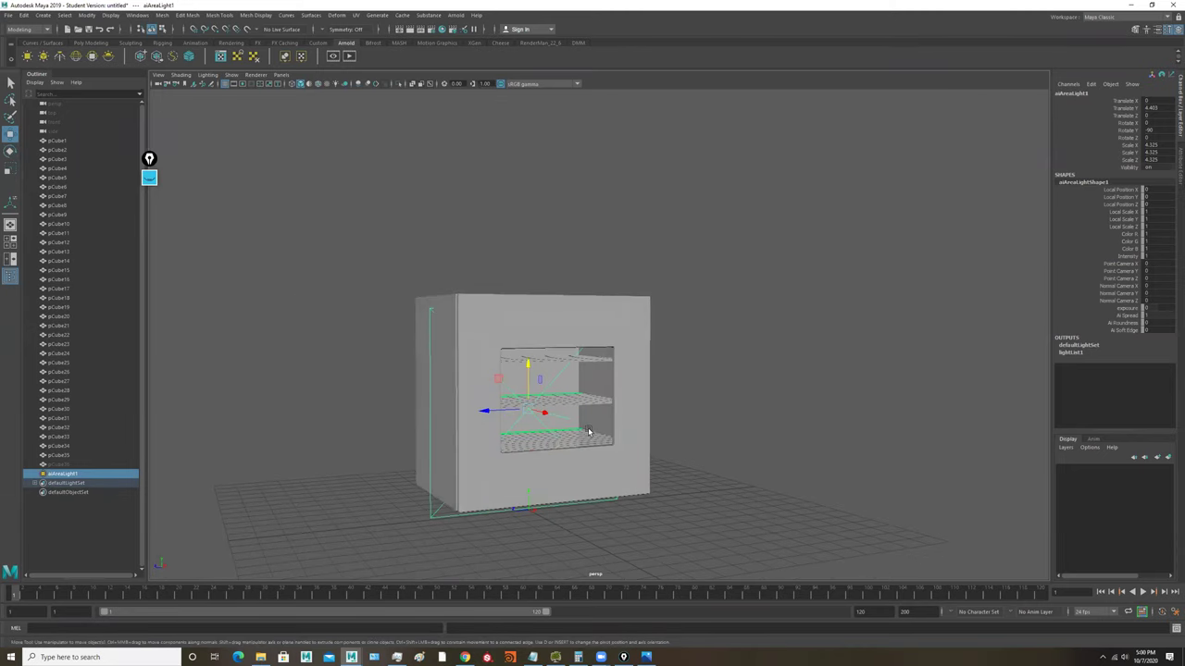
# Step: Move the area light inside the box to about X -2.56 and scale it to about 3.47 in X and 3.73 in Y
pyautogui.keyDown('alt'); pyautogui.moveTo(587, 427); pyautogui.dragTo(819, 317); pyautogui.keyUp('alt')
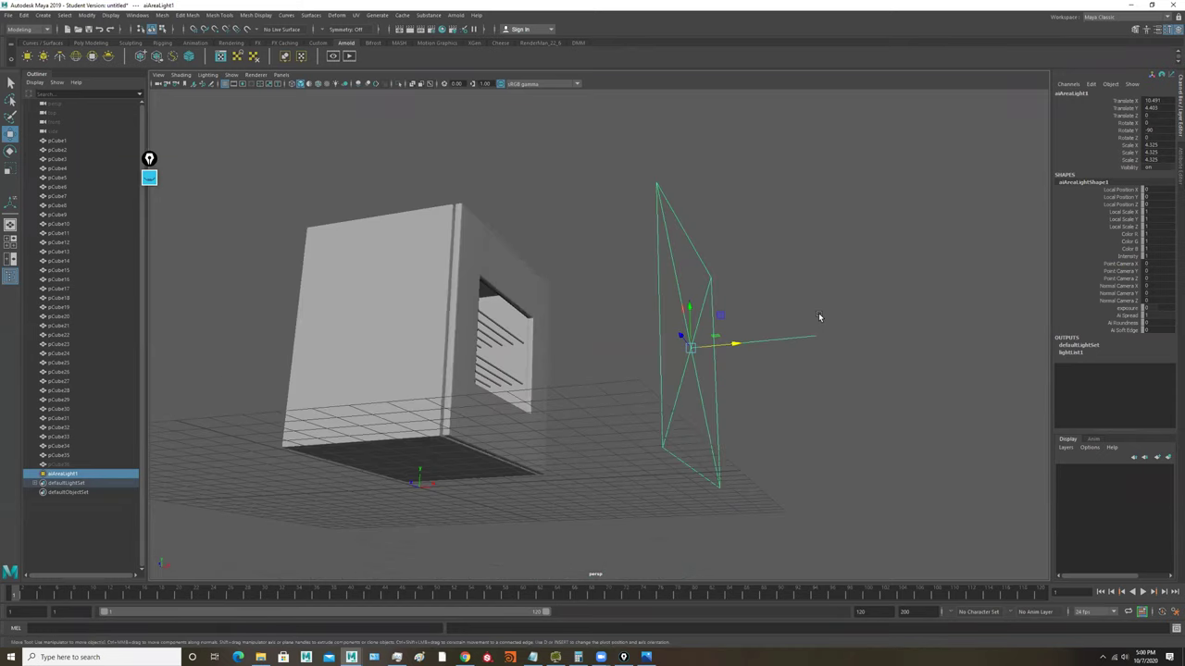
pyautogui.keyDown('alt'); pyautogui.moveTo(806, 370); pyautogui.dragTo(395, 280); pyautogui.keyUp('alt')
pyautogui.keyDown('alt'); pyautogui.moveTo(660, 330); pyautogui.dragTo(667, 348); pyautogui.keyUp('alt')
pyautogui.moveTo(576, 265)
pyautogui.mouseDown()
pyautogui.moveTo(593, 248)
pyautogui.moveTo(591, 275)
pyautogui.mouseUp()
pyautogui.press('r')
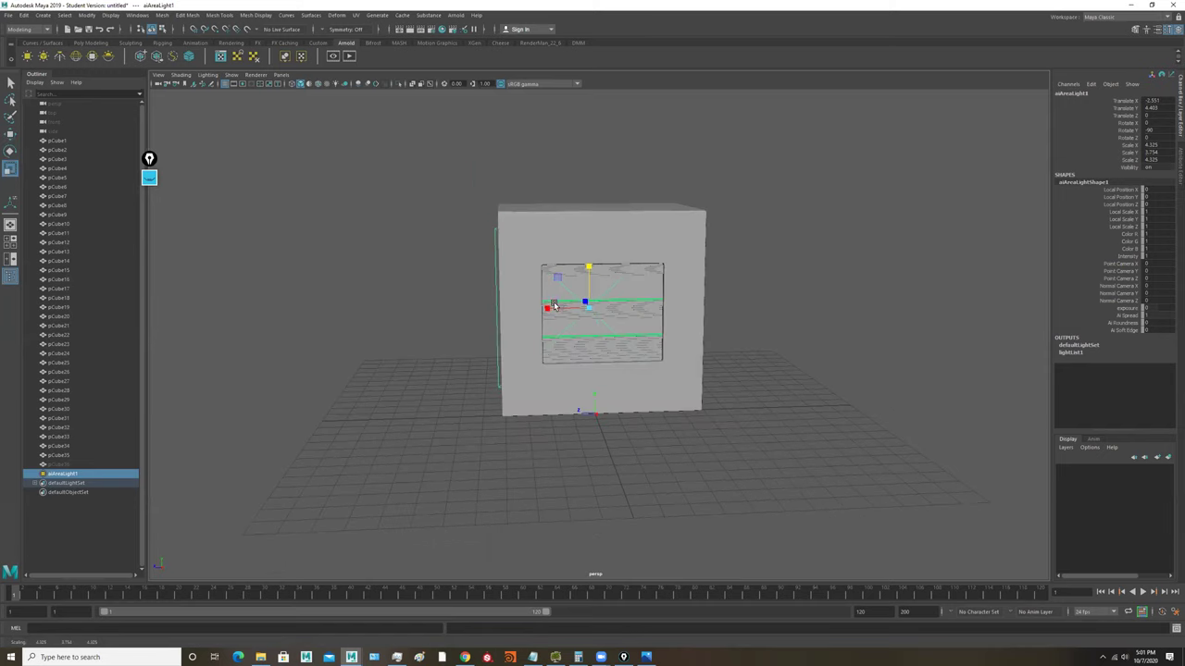
pyautogui.moveTo(549, 308); pyautogui.dragTo(645, 314)
pyautogui.keyDown('alt'); pyautogui.moveTo(529, 285); pyautogui.dragTo(692, 305, button='right'); pyautogui.keyUp('alt')
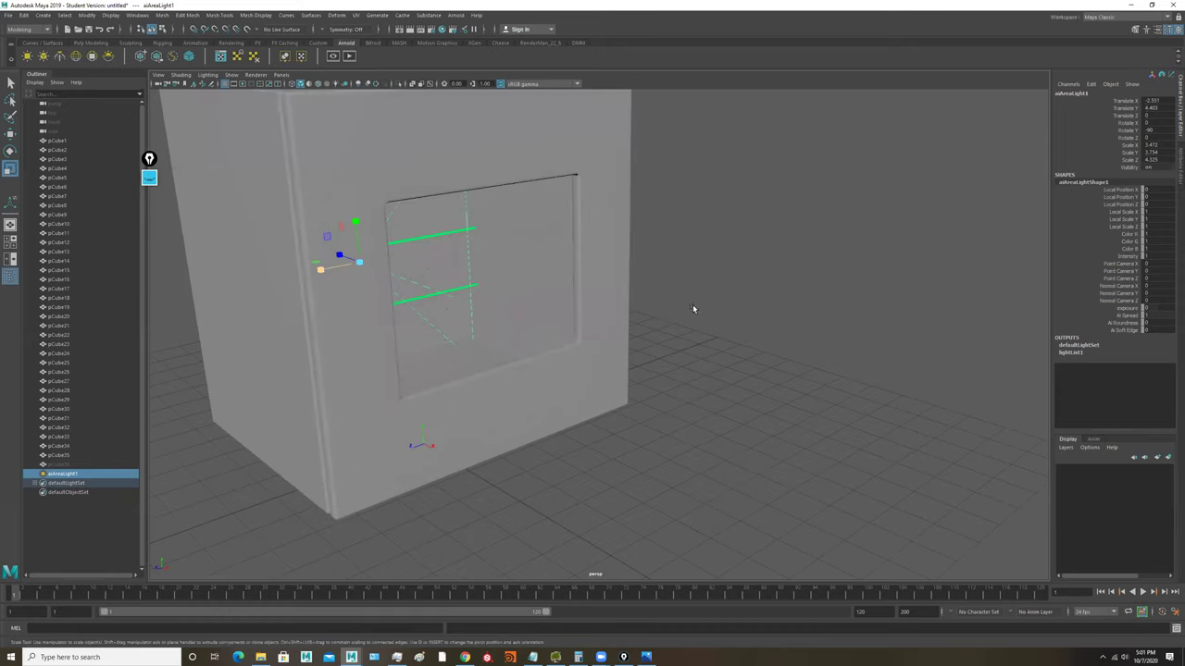
pyautogui.keyDown('alt'); pyautogui.moveTo(630, 313); pyautogui.dragTo(543, 321); pyautogui.keyUp('alt')
# Step: Move the area light forward to about X -2.20 and render the scene with Arnold
pyautogui.press('w')
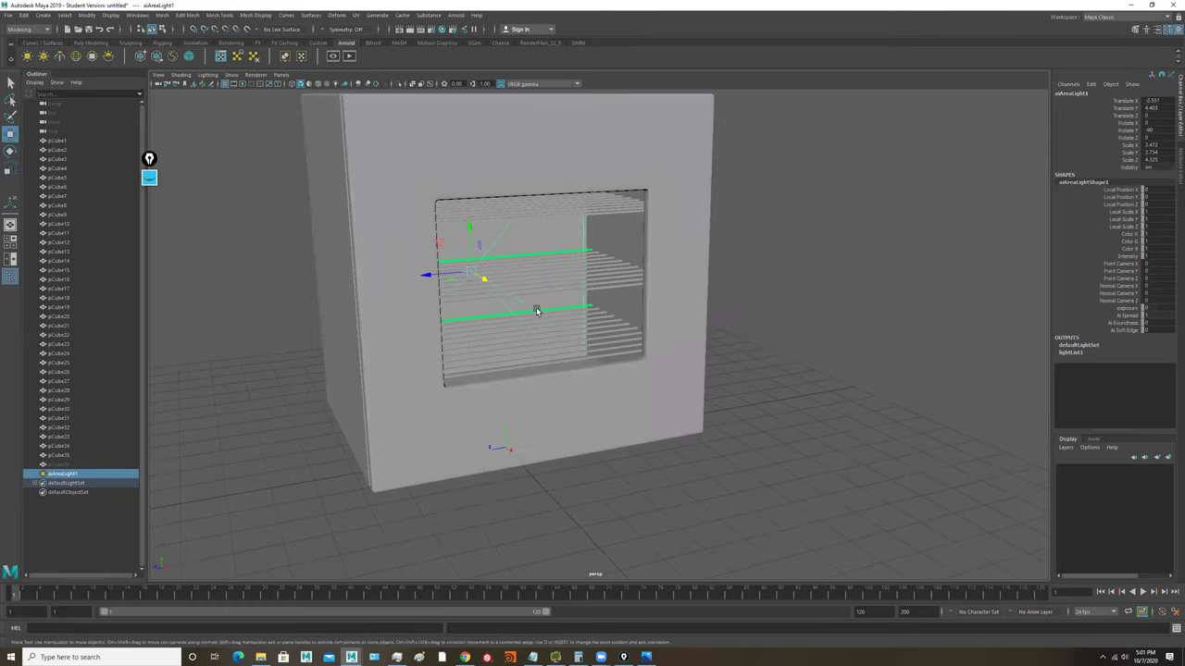
pyautogui.moveTo(483, 281); pyautogui.dragTo(487, 286)
pyautogui.keyDown('alt'); pyautogui.moveTo(713, 272); pyautogui.dragTo(639, 230); pyautogui.keyUp('alt')
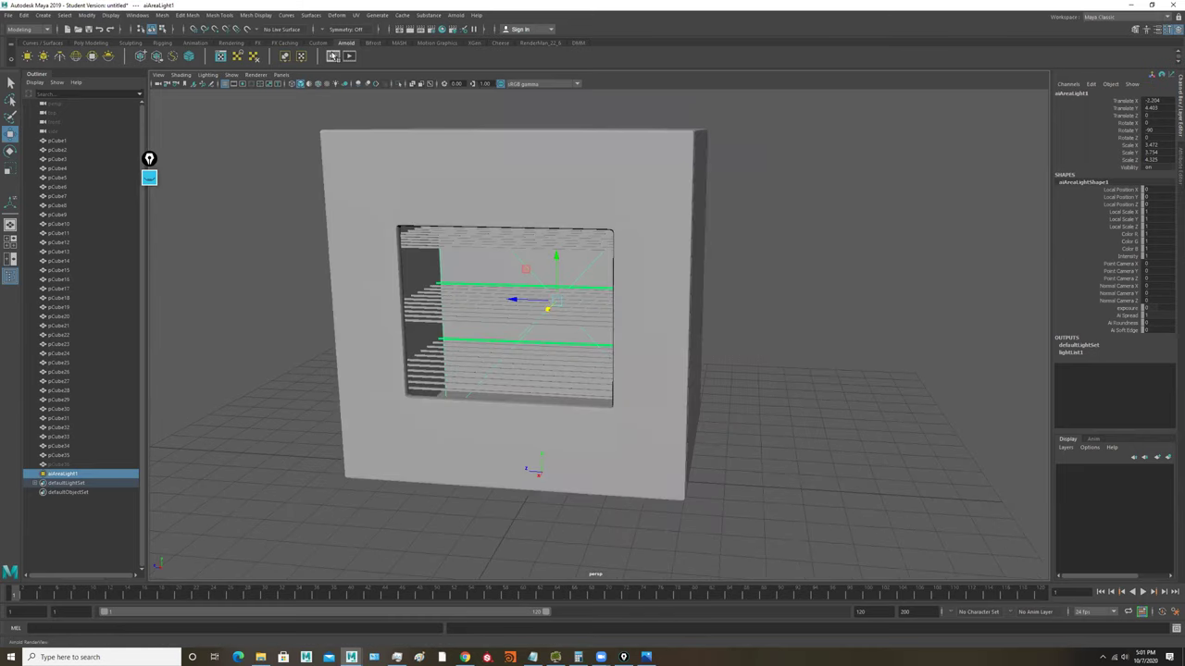
pyautogui.click(349, 57)
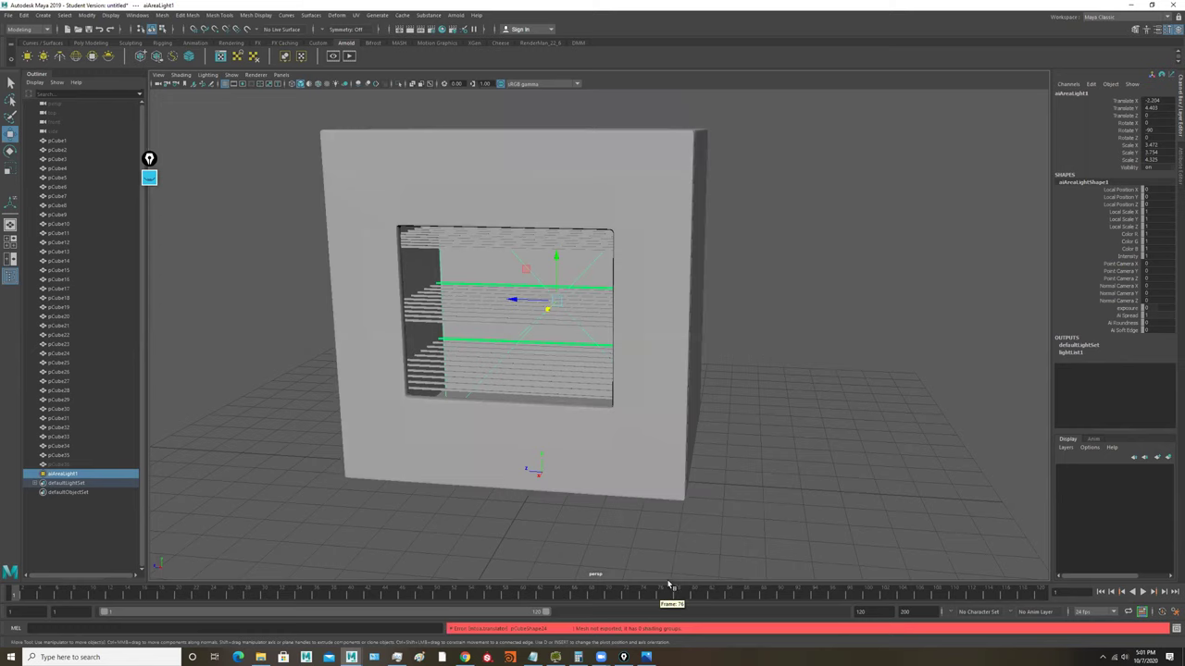
pyautogui.keyDown('alt'); pyautogui.moveTo(731, 445); pyautogui.dragTo(619, 323); pyautogui.keyUp('alt')
pyautogui.rightClick(624, 316)
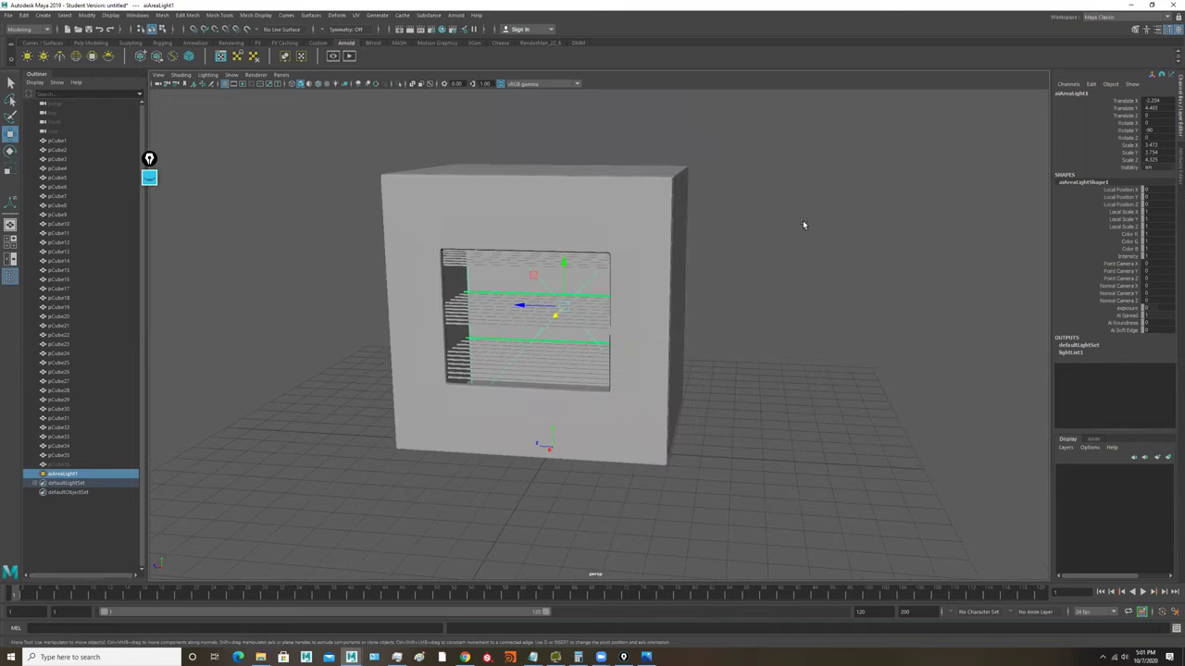
# Step: Assign a new aiStandardSurface material to the box, racks and door frame, and render the scene with Arnold again
pyautogui.click(778, 243)
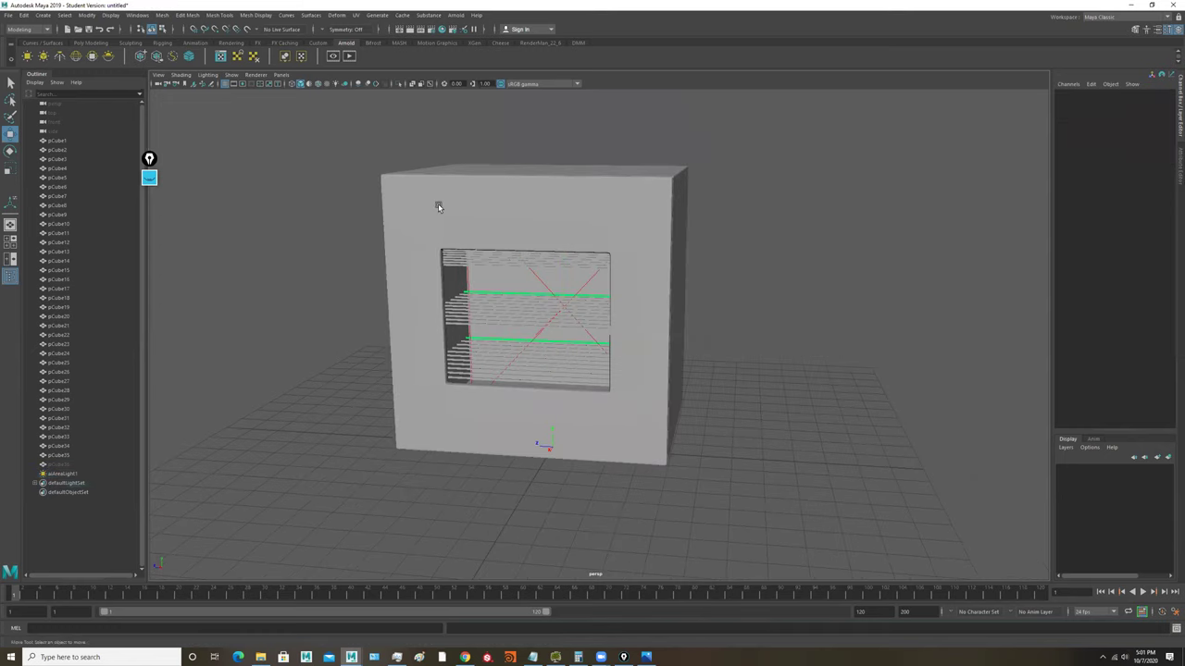
pyautogui.moveTo(343, 133); pyautogui.dragTo(673, 496)
pyautogui.moveTo(473, 188); pyautogui.dragTo(478, 425, button='right')
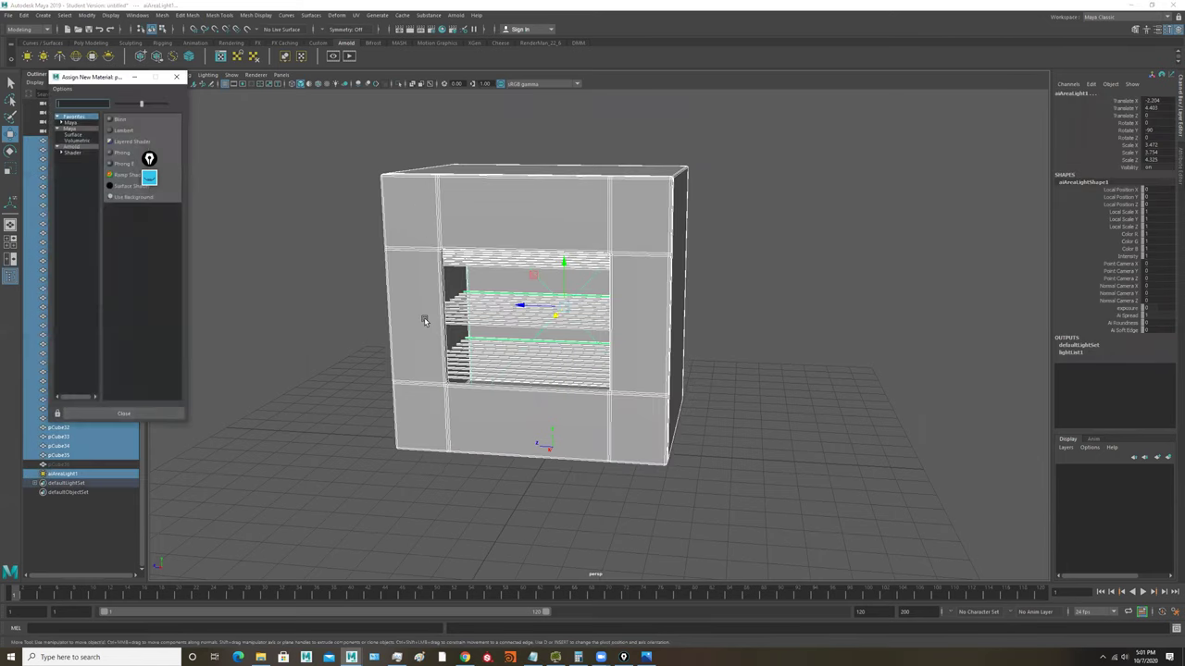
pyautogui.click(72, 147)
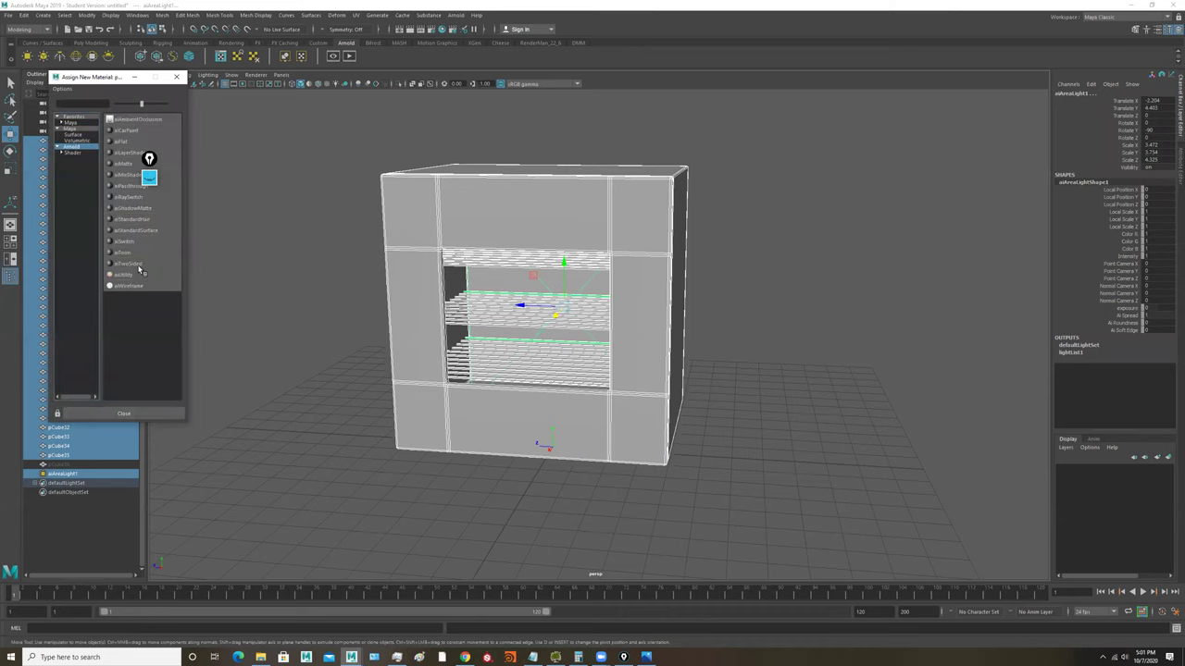
pyautogui.click(146, 232)
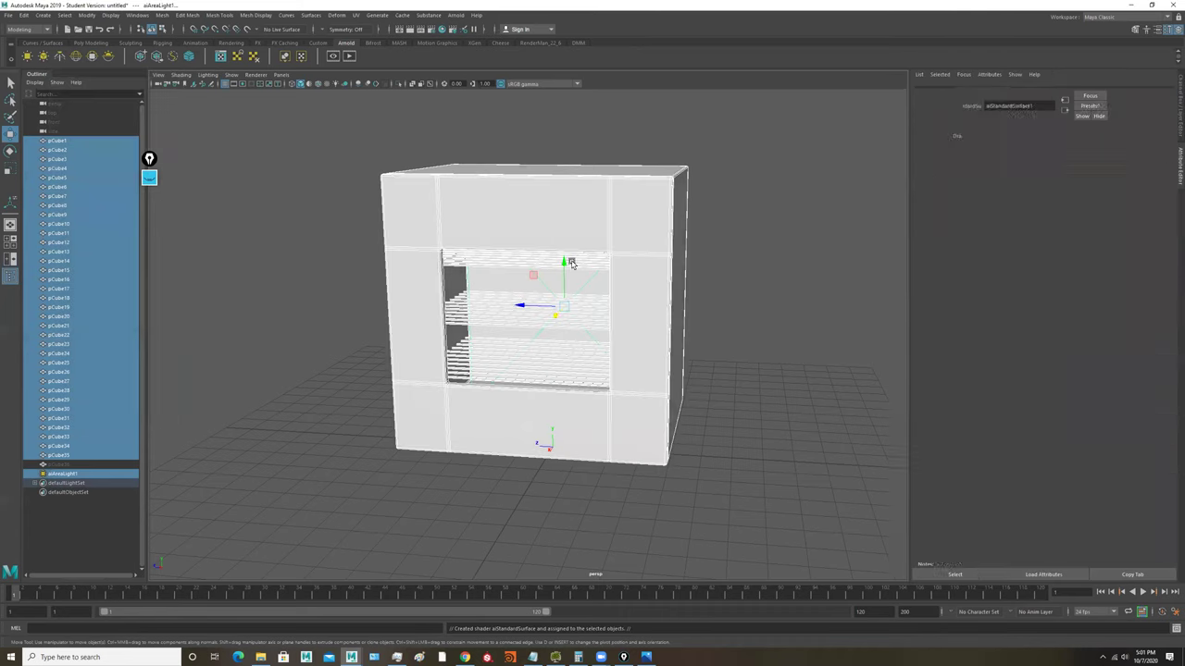
pyautogui.click(635, 263)
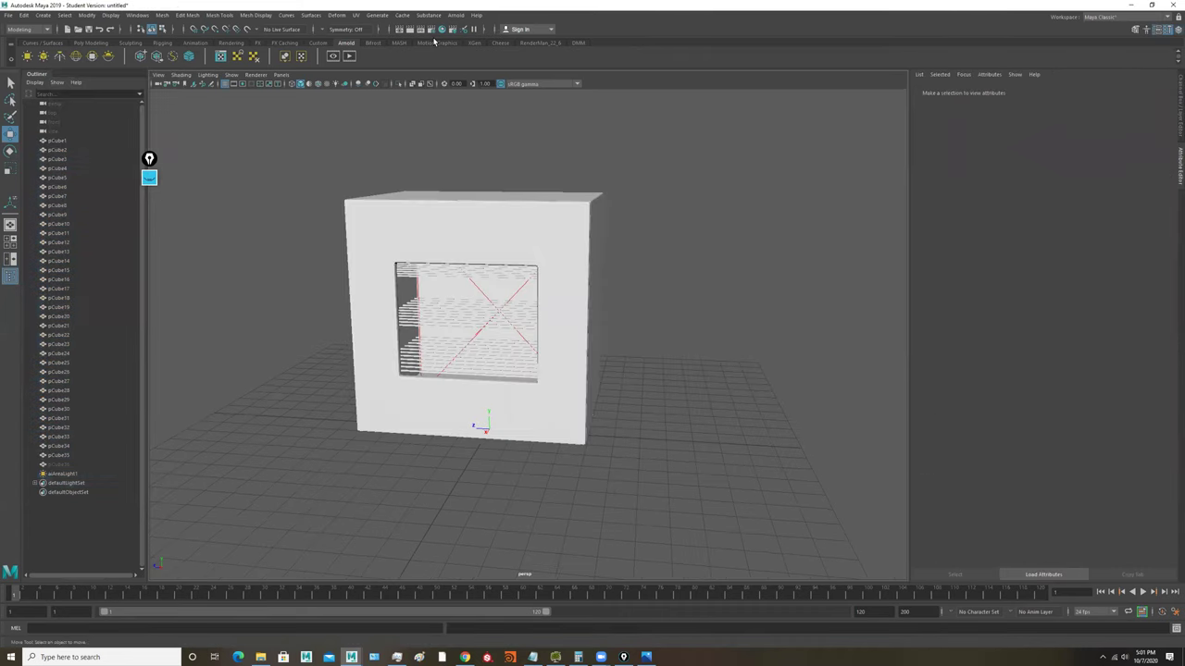
pyautogui.click(349, 56)
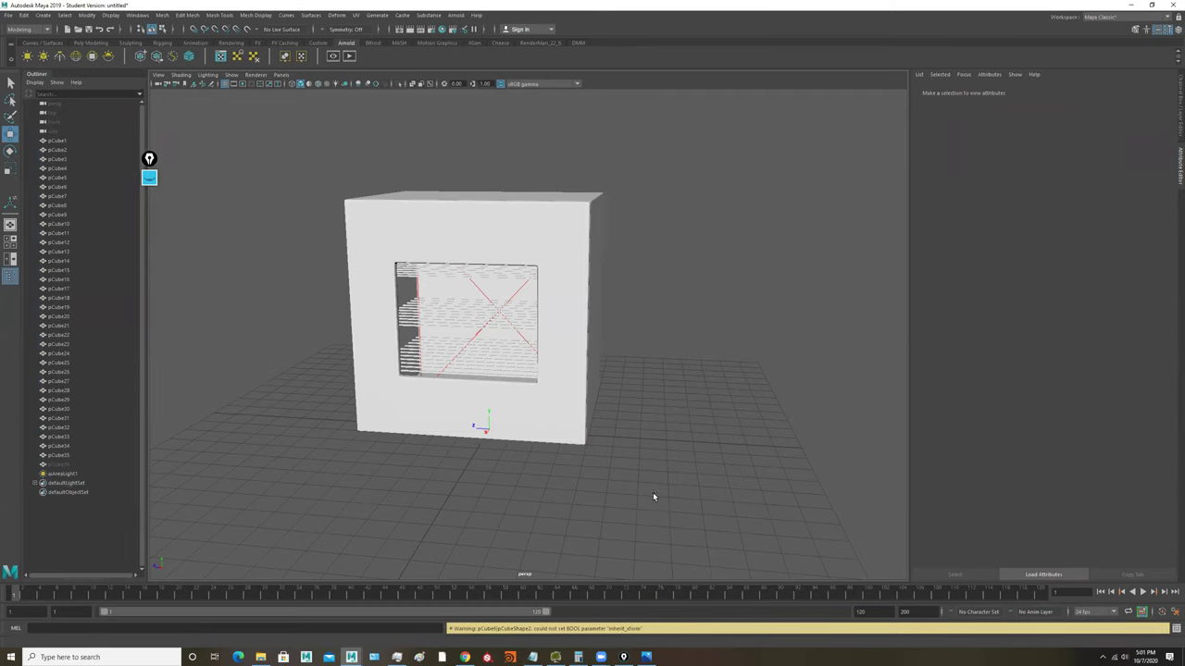
pyautogui.keyDown('alt'); pyautogui.moveTo(653, 498); pyautogui.dragTo(542, 243); pyautogui.keyUp('alt')
# Step: Select the box, racks, door frame and area light together and freeze their transformations
pyautogui.rightClick(546, 233)
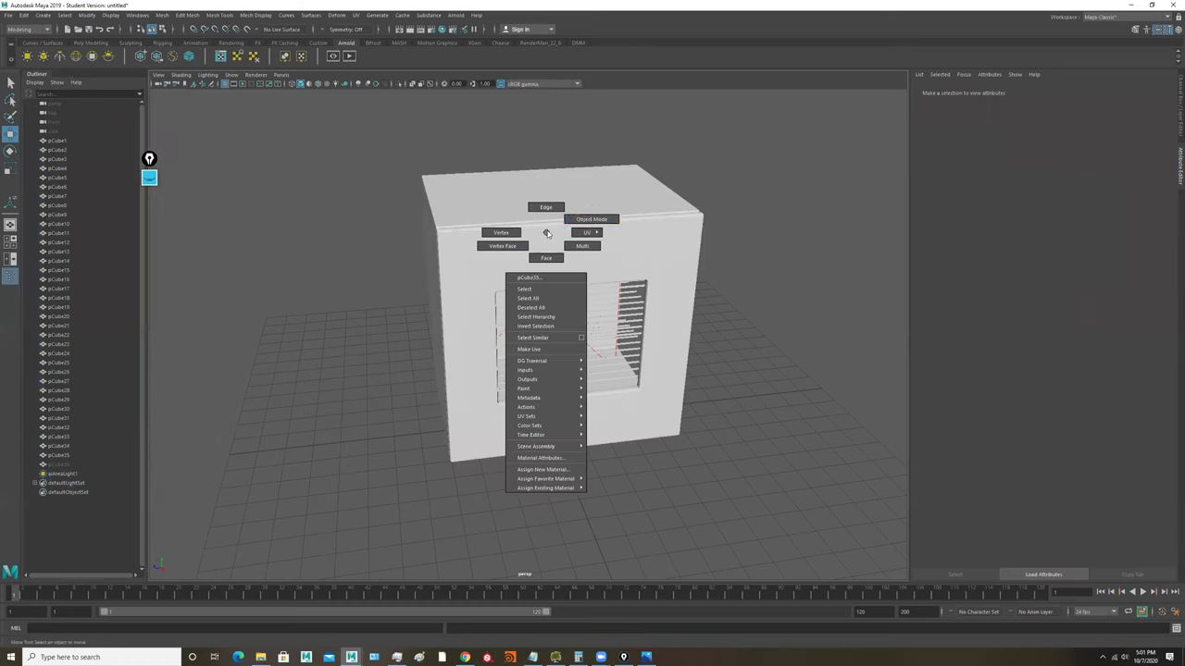
pyautogui.moveTo(759, 96); pyautogui.dragTo(392, 489)
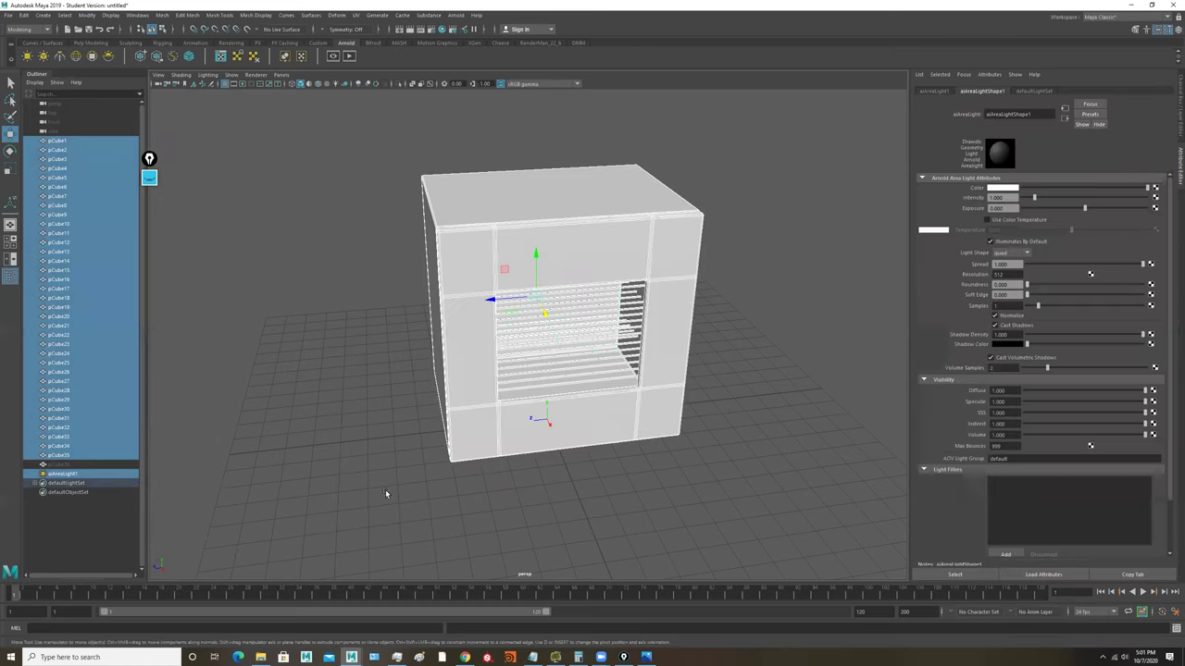
pyautogui.rightClick(552, 242)
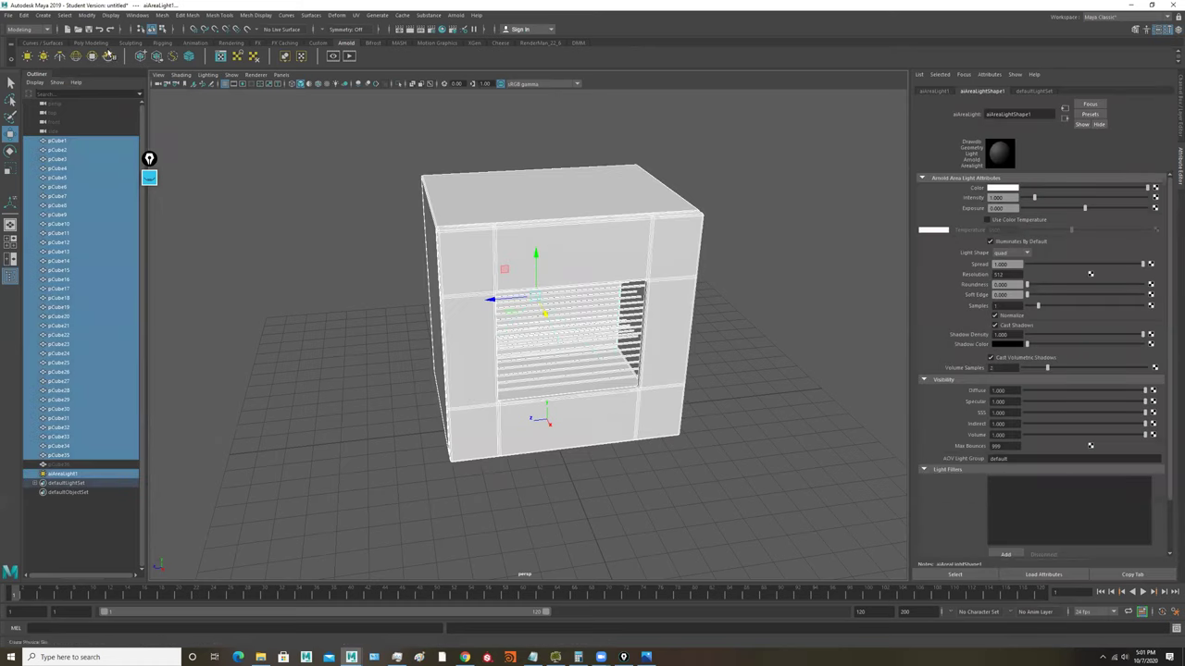
pyautogui.click(92, 43)
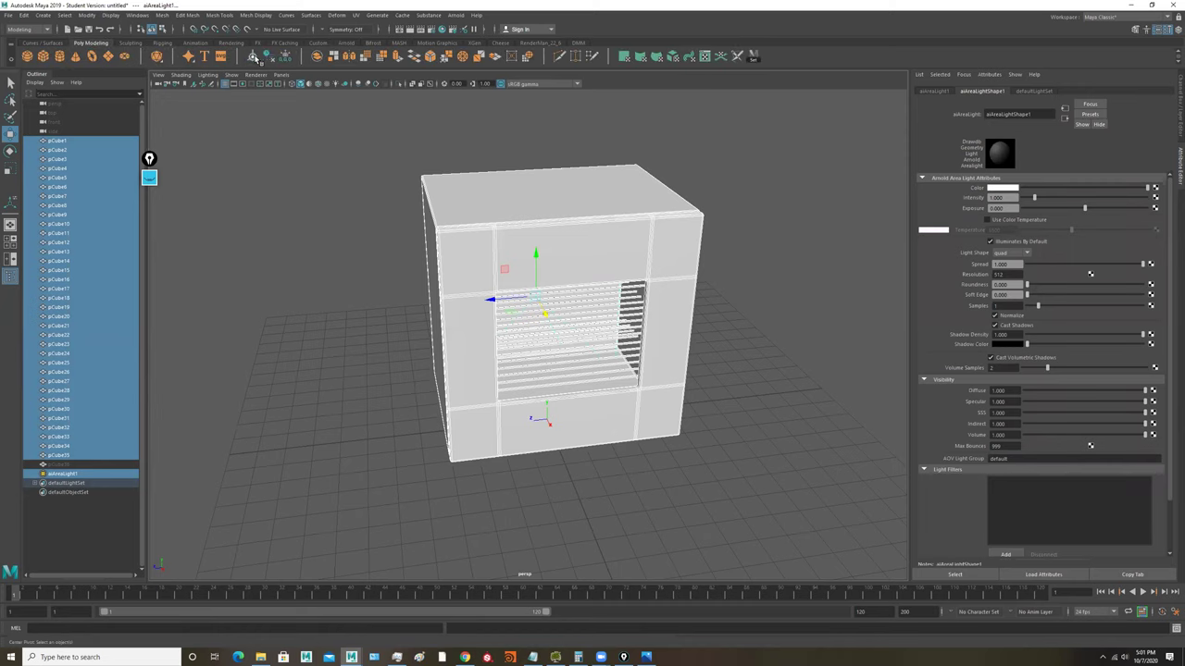
pyautogui.click(285, 56)
pyautogui.keyDown('alt'); pyautogui.moveTo(767, 352); pyautogui.dragTo(529, 346); pyautogui.keyUp('alt')
pyautogui.keyDown('alt'); pyautogui.moveTo(550, 254); pyautogui.dragTo(500, 112); pyautogui.keyUp('alt')
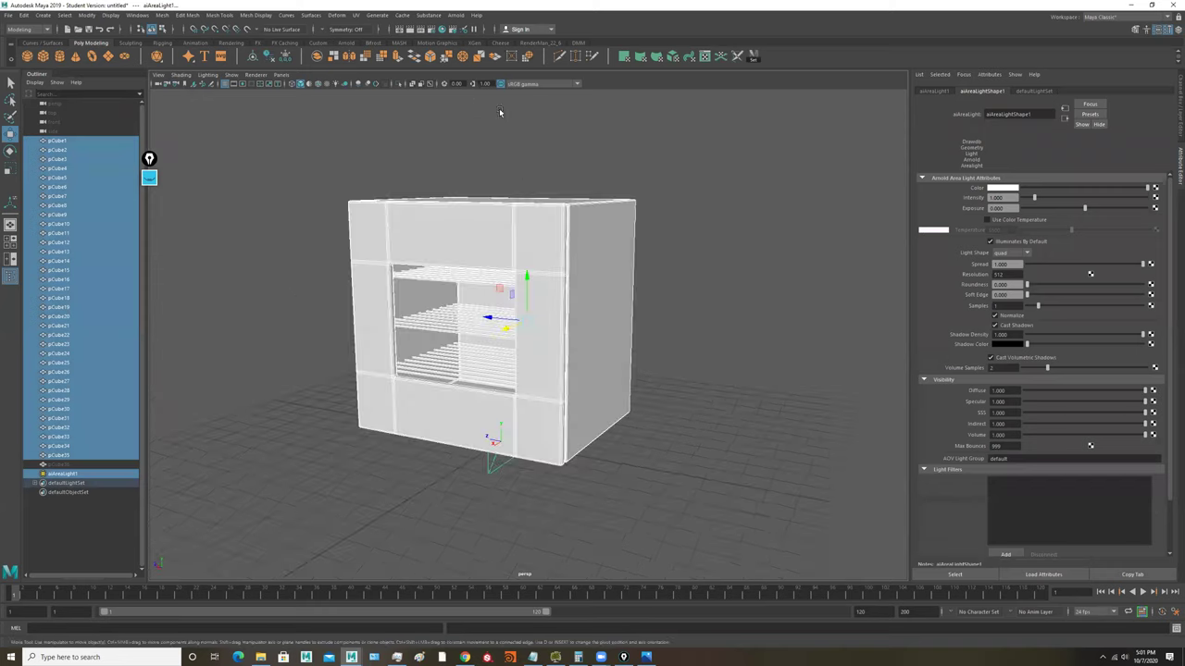
# Step: Frame the door window, select only the area light and render the scene with Arnold
pyautogui.click(345, 43)
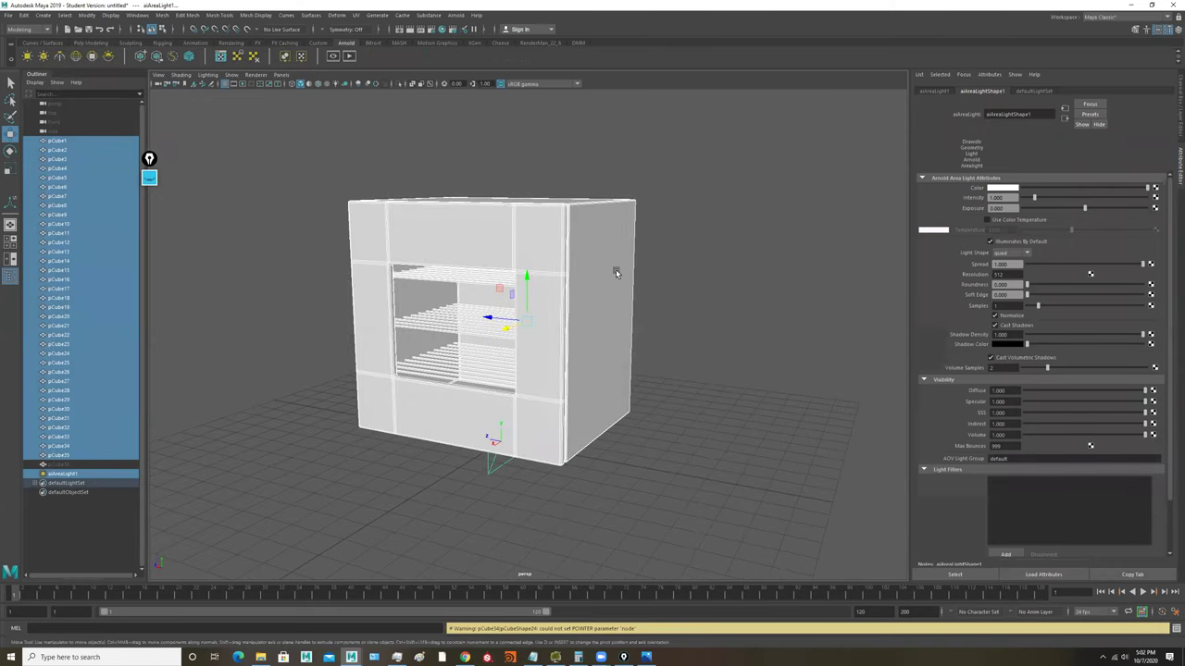
pyautogui.keyDown('alt'); pyautogui.moveTo(616, 272); pyautogui.dragTo(505, 283); pyautogui.keyUp('alt')
pyautogui.press('space')
pyautogui.keyDown('alt'); pyautogui.click(679, 224); pyautogui.keyUp('alt')
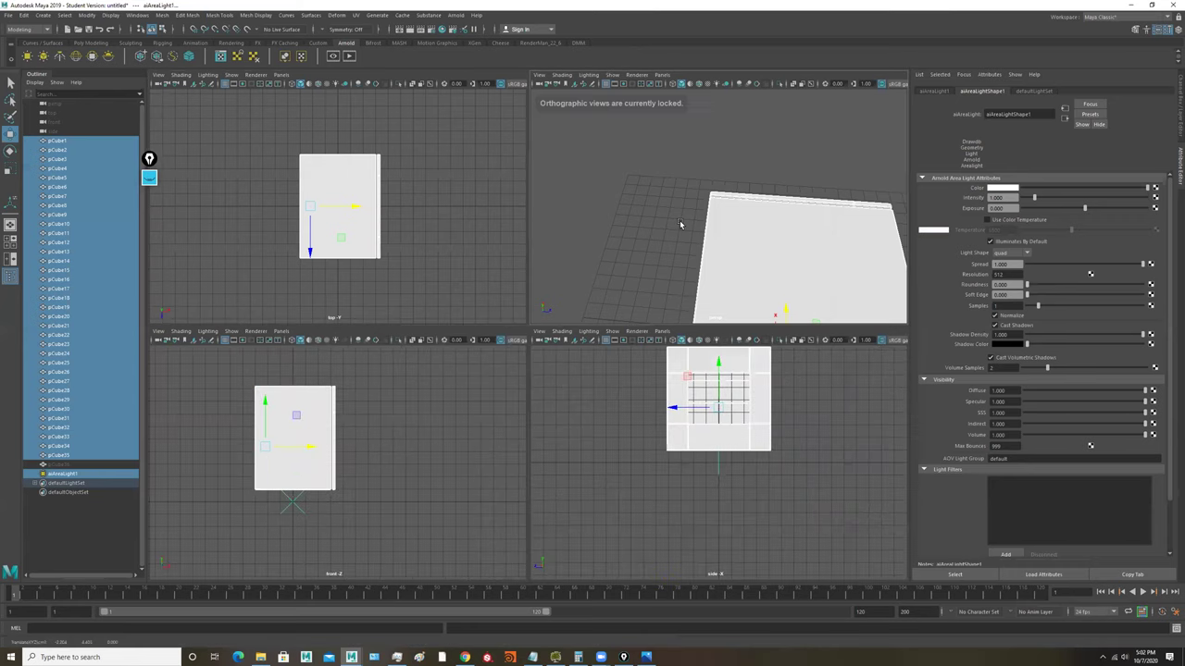
pyautogui.press('space')
pyautogui.keyDown('alt'); pyautogui.moveTo(659, 290); pyautogui.dragTo(582, 265, button='right'); pyautogui.keyUp('alt')
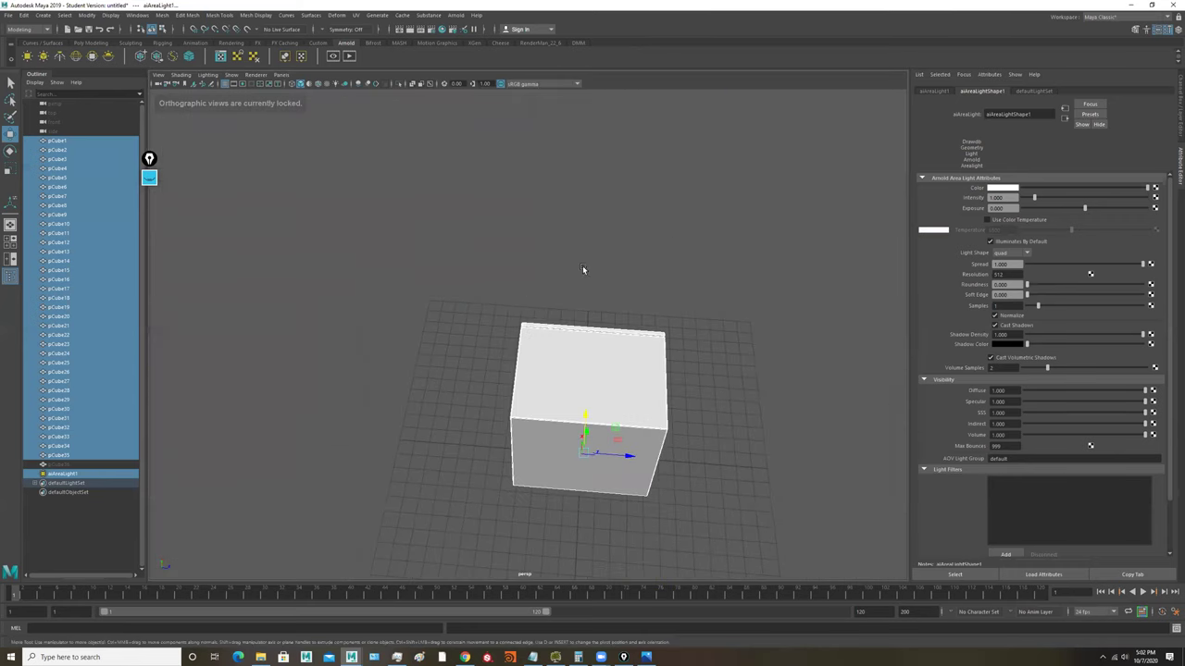
pyautogui.keyDown('alt'); pyautogui.moveTo(582, 266); pyautogui.dragTo(770, 242); pyautogui.keyUp('alt')
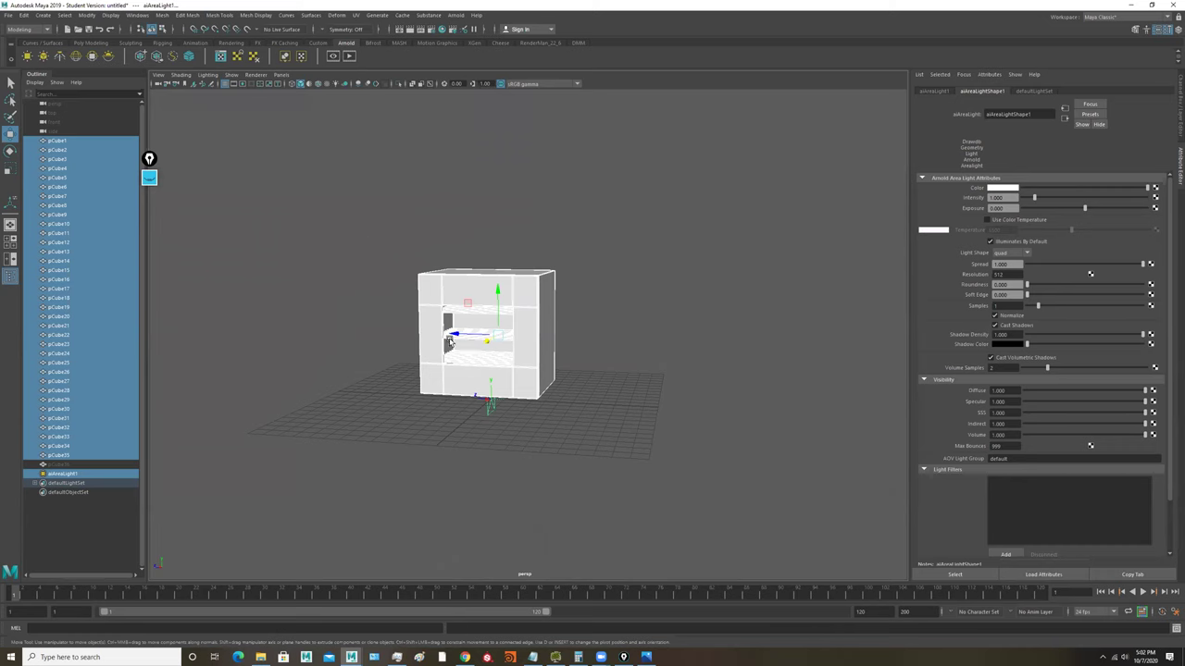
pyautogui.scroll(3, 449, 343)
pyautogui.click(466, 475)
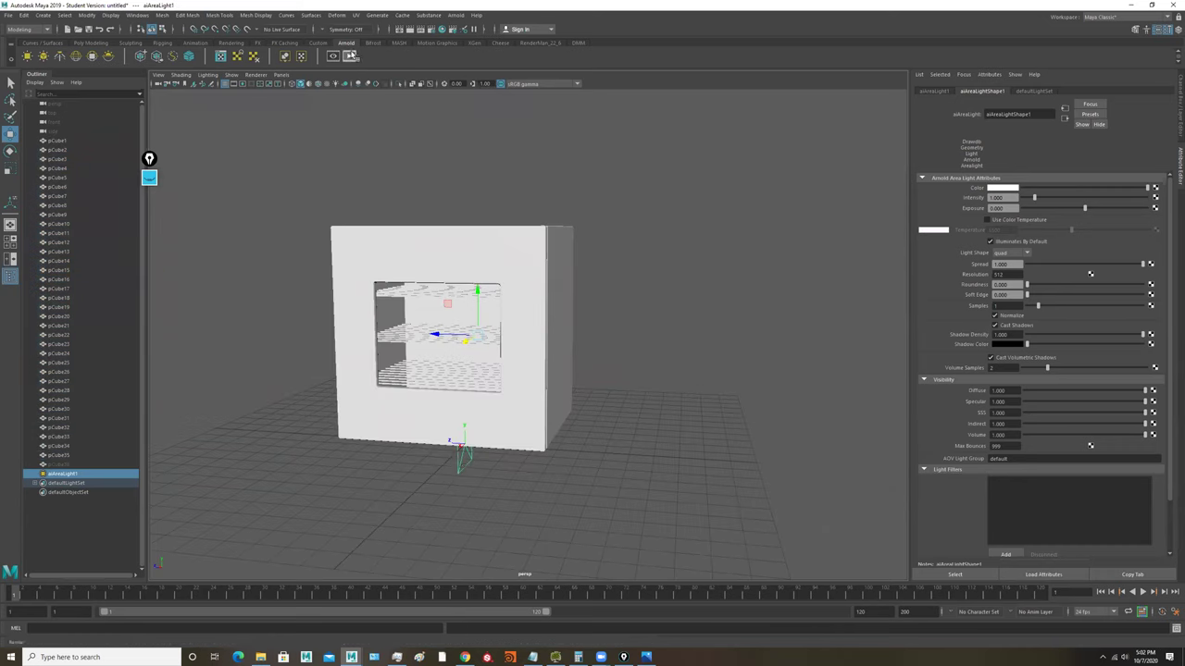
pyautogui.click(350, 56)
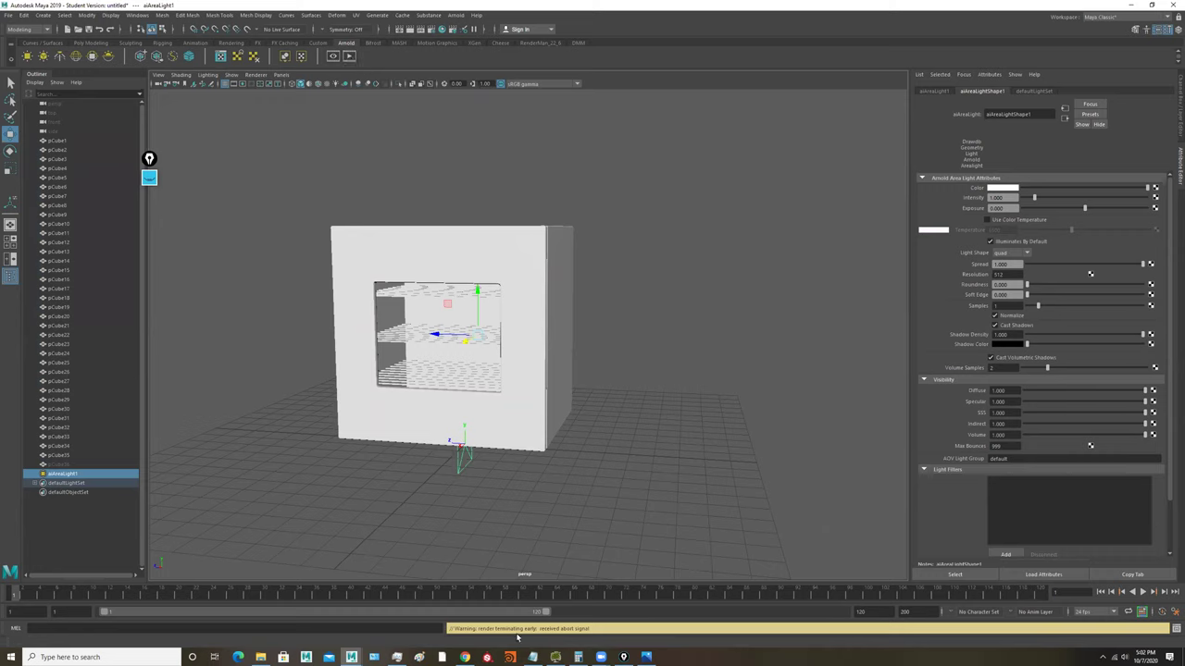
pyautogui.moveTo(650, 657)
pyautogui.click(349, 57)
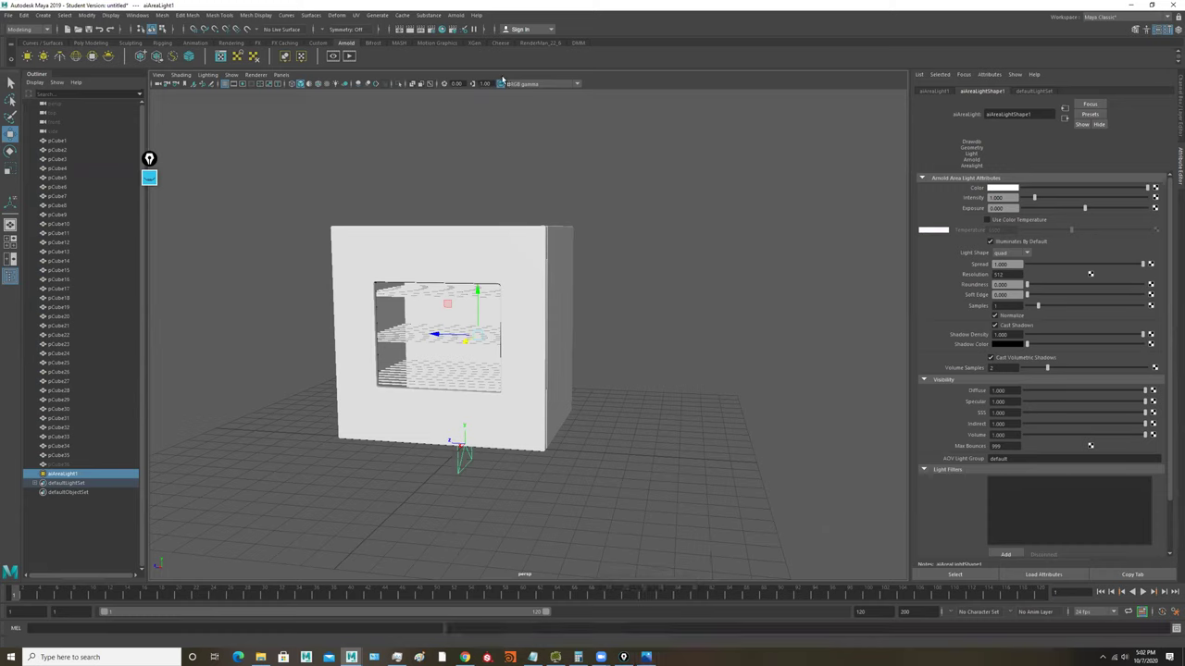
# Step: In the Rendering - Expert workspace, set the area light's exposure to 5 and render the scene
pyautogui.click(1146, 18)
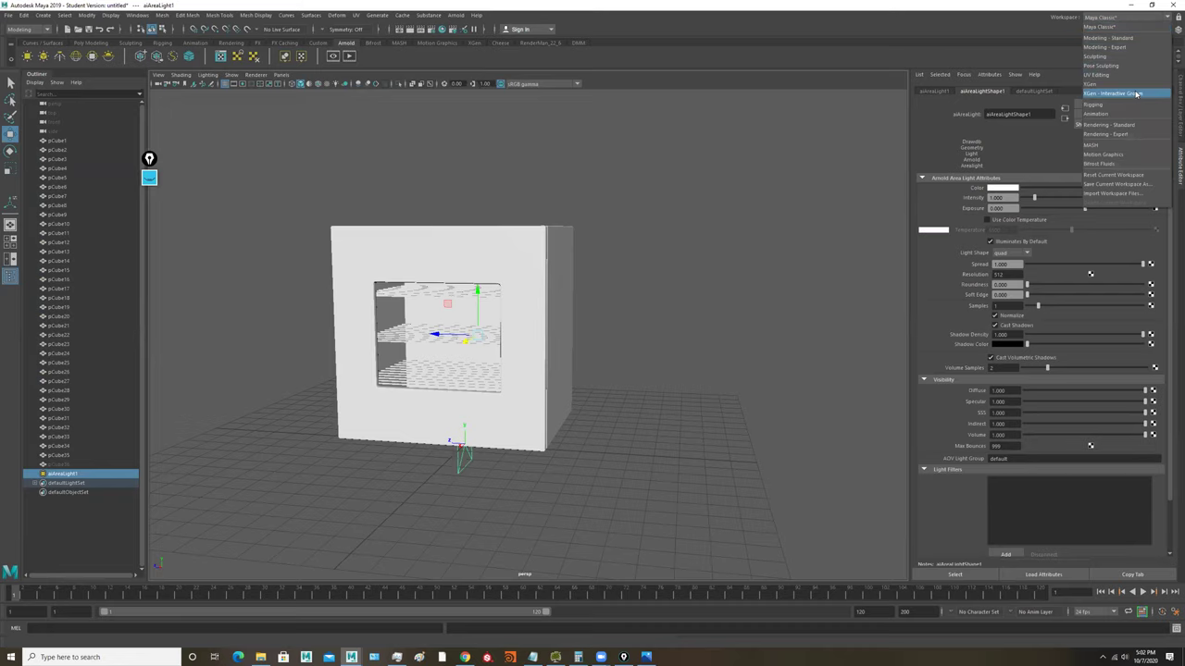
pyautogui.click(1111, 135)
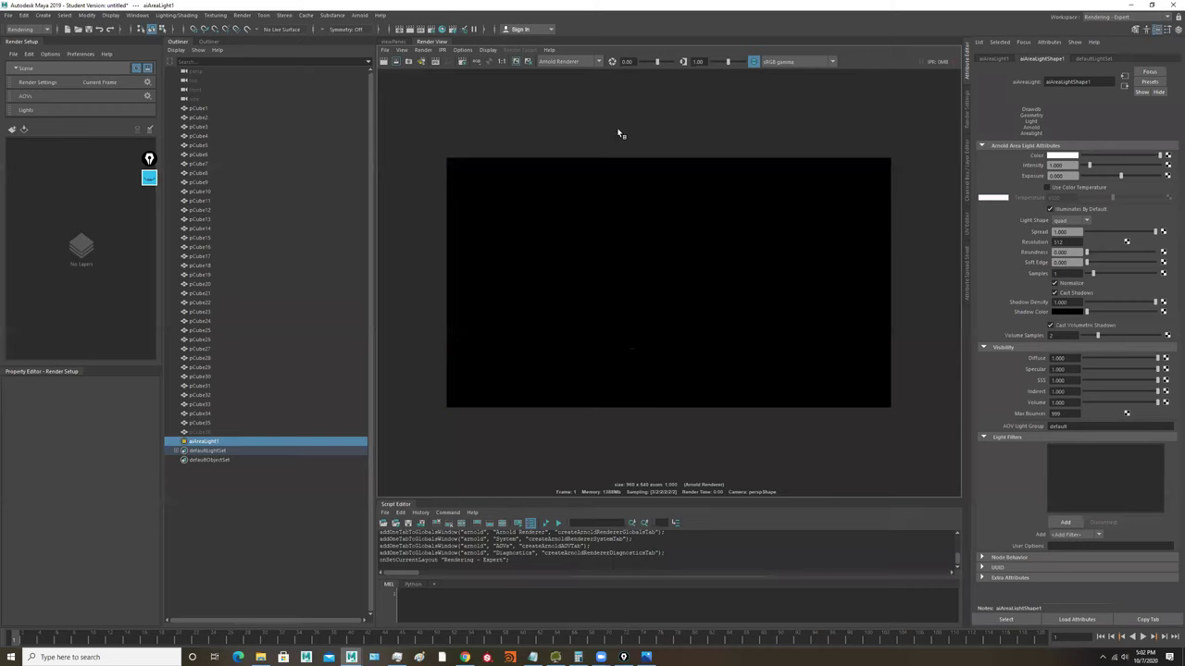
pyautogui.click(1122, 178)
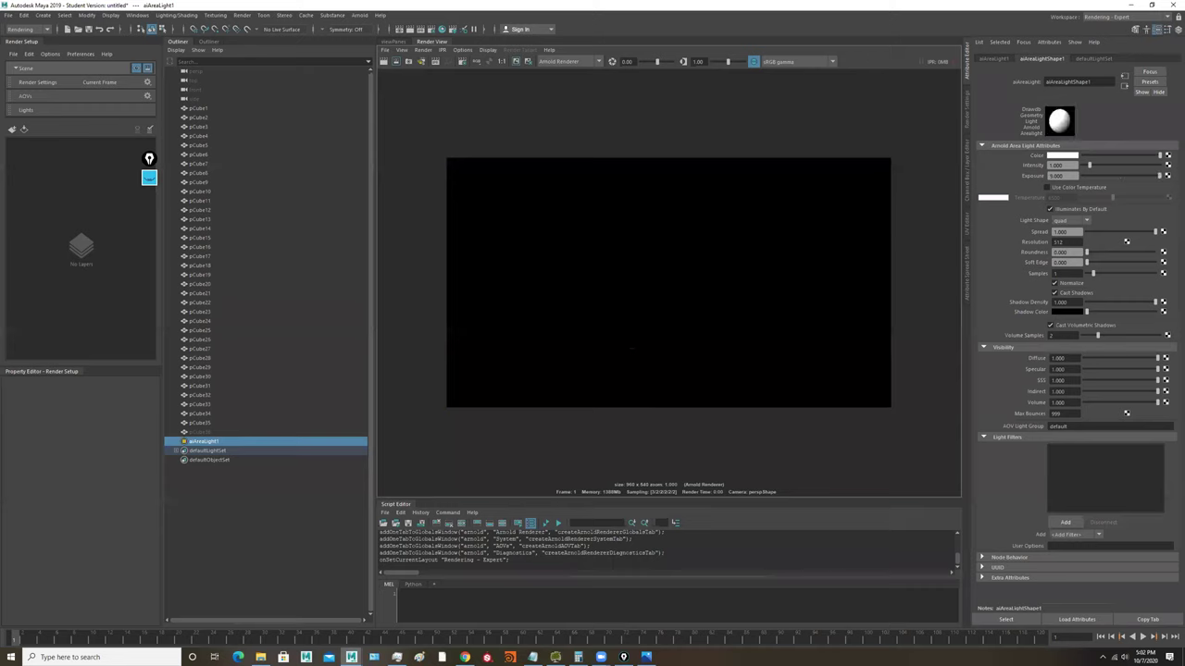
pyautogui.click(384, 62)
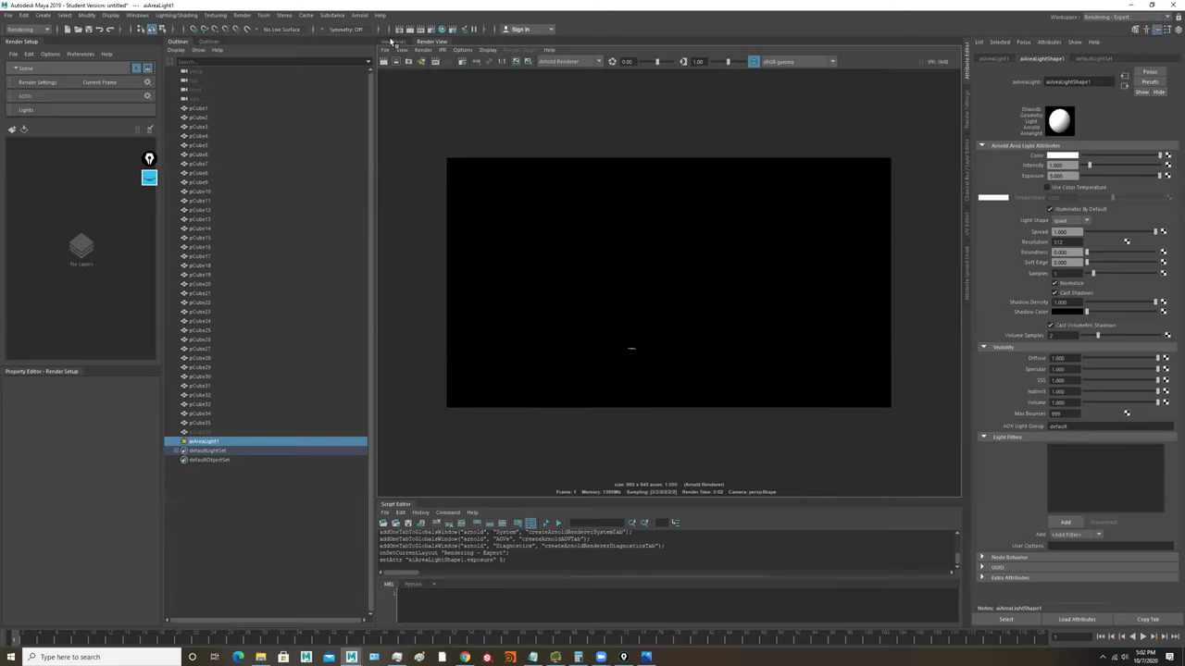
# Step: Return to the Modeling - Standard workspace and raise the area light by about 5.15 units
pyautogui.click(1098, 17)
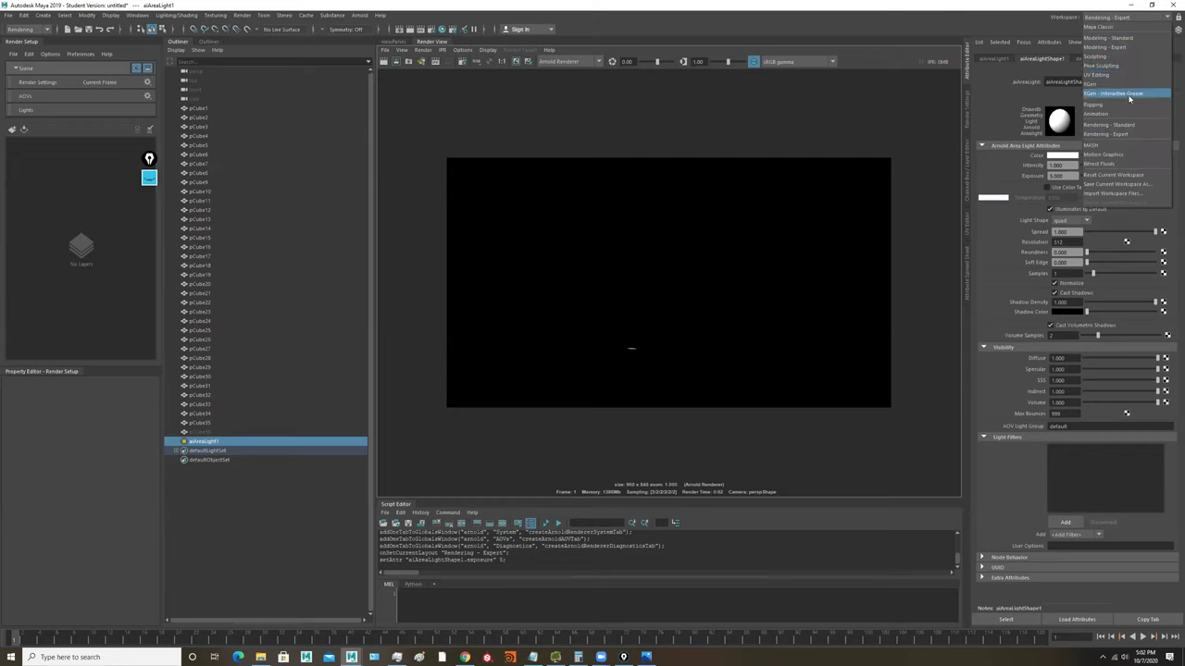
pyautogui.click(1118, 39)
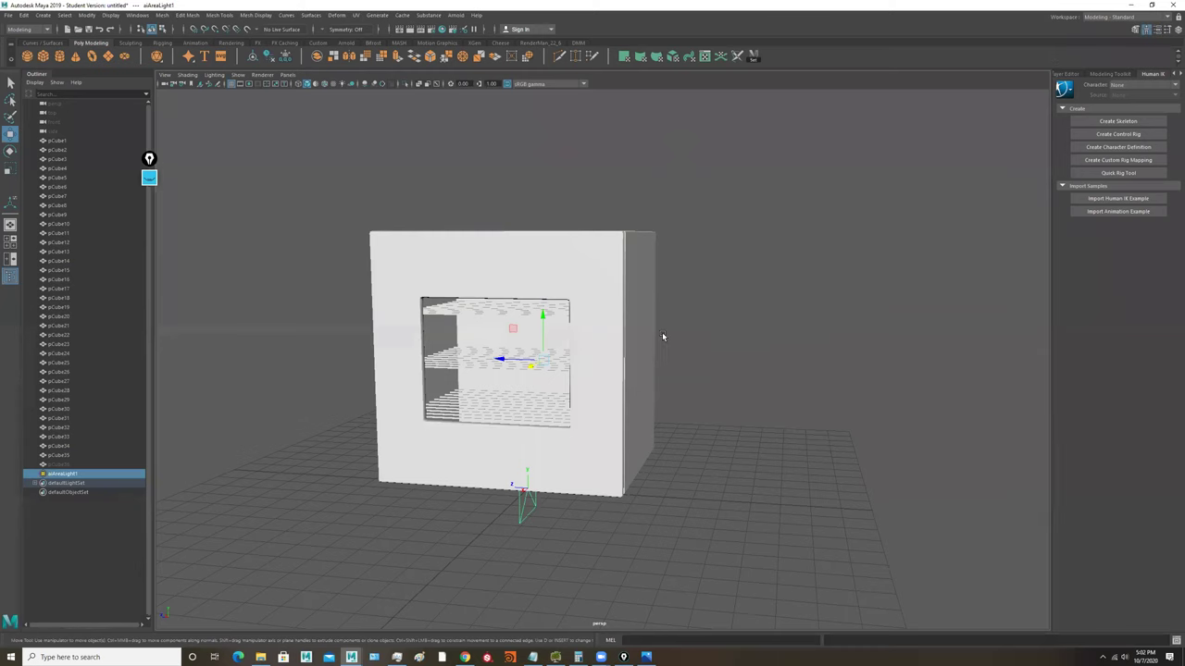
pyautogui.keyDown('alt'); pyautogui.moveTo(662, 332); pyautogui.dragTo(465, 536); pyautogui.keyUp('alt')
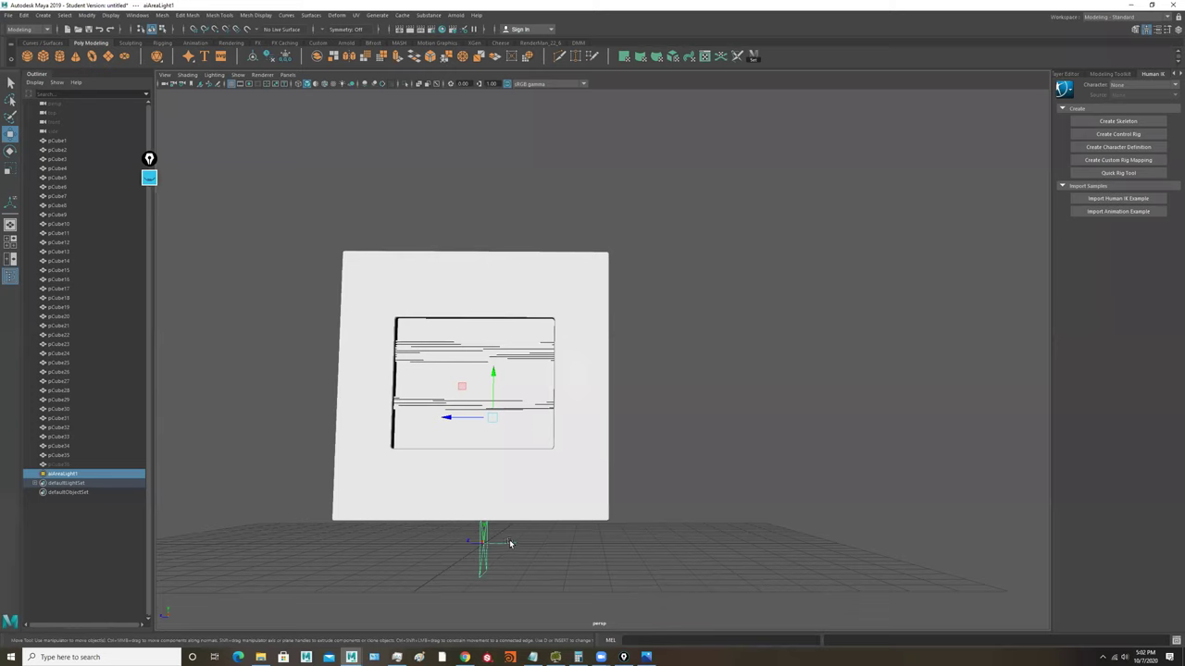
pyautogui.press('e')
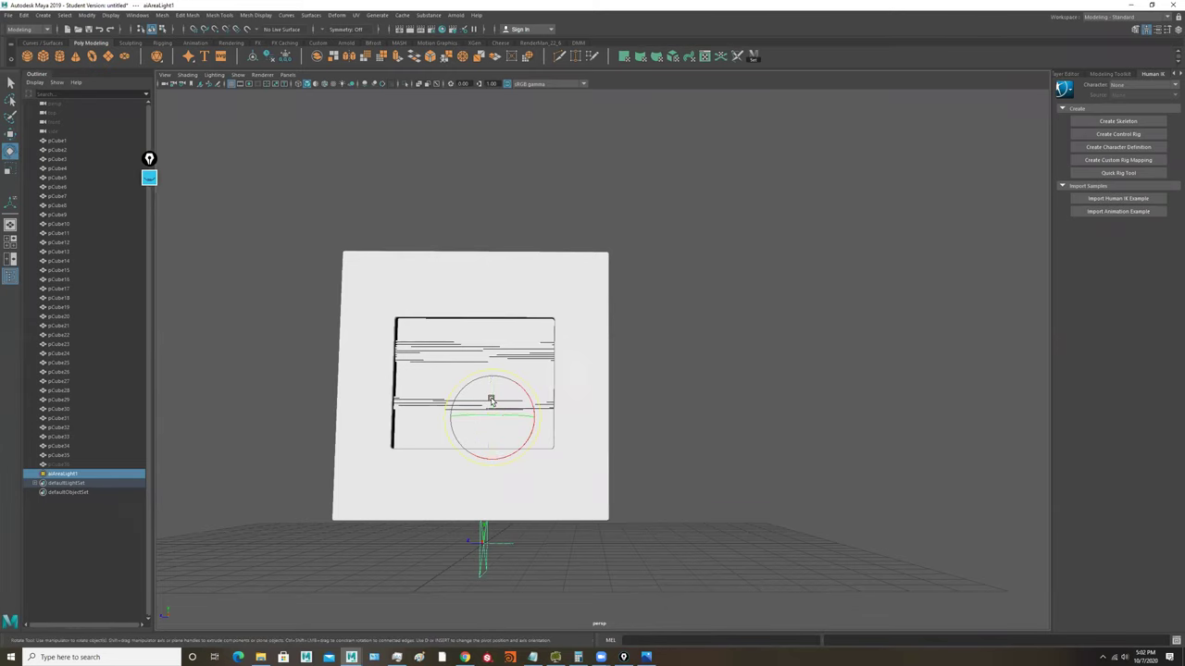
pyautogui.press('w')
pyautogui.moveTo(494, 381); pyautogui.dragTo(465, 341)
pyautogui.press('e')
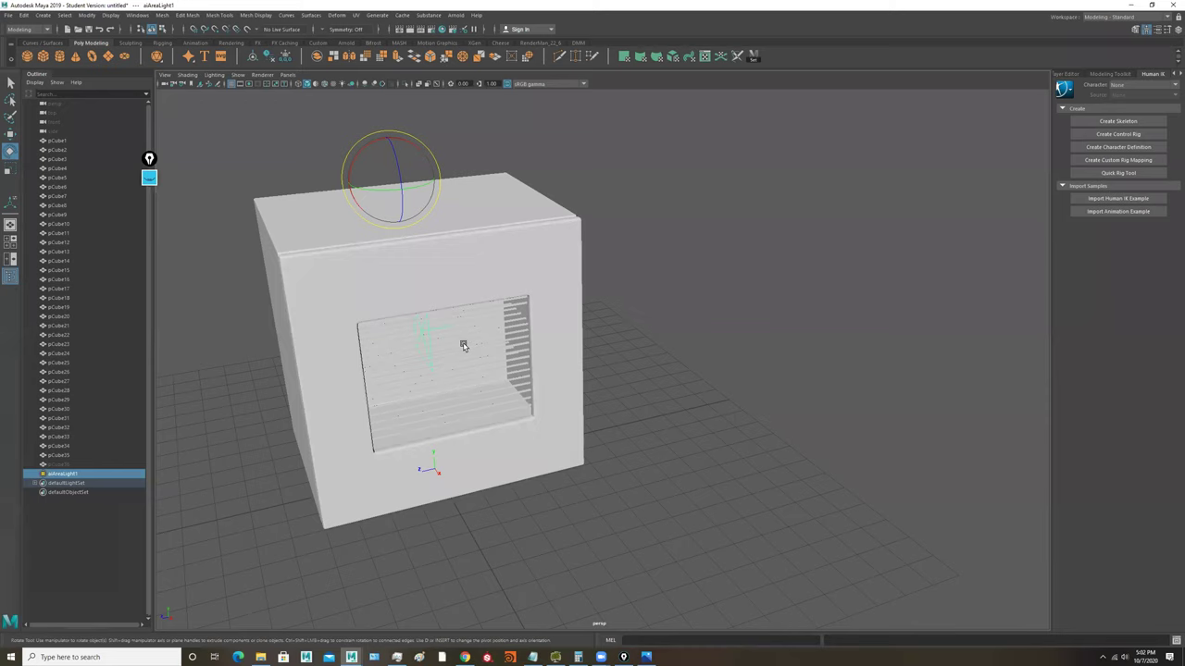
# Step: Delete the existing area light and create a new Arnold area light
pyautogui.press('Delete')
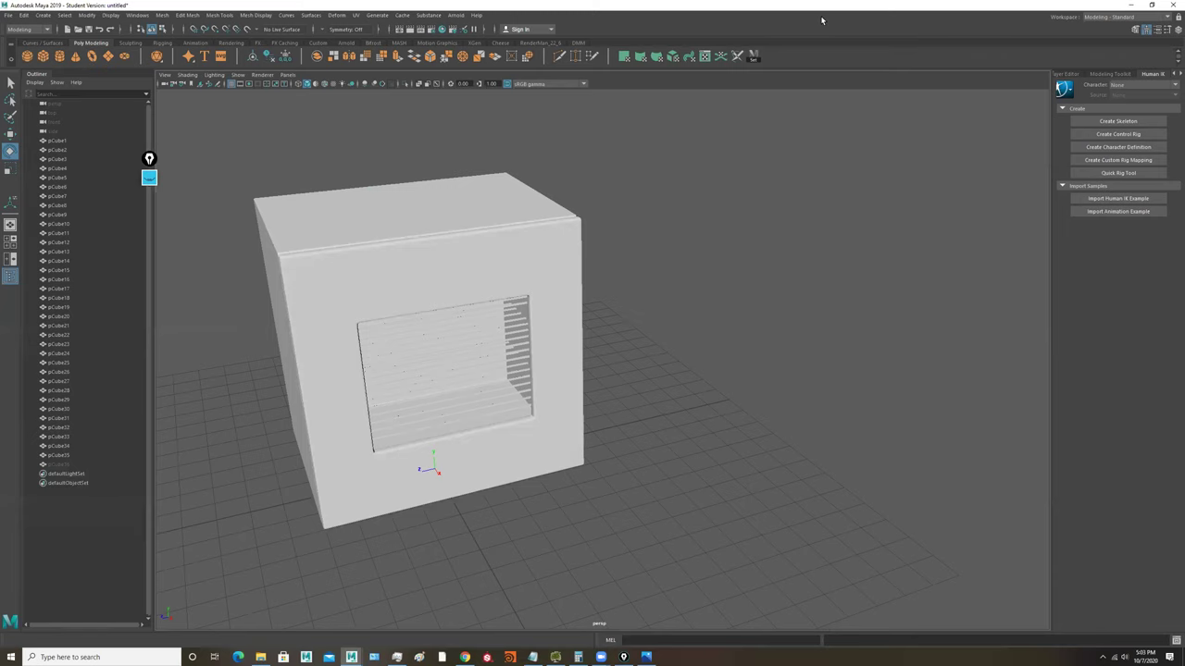
pyautogui.press('[')
pyautogui.click(455, 15)
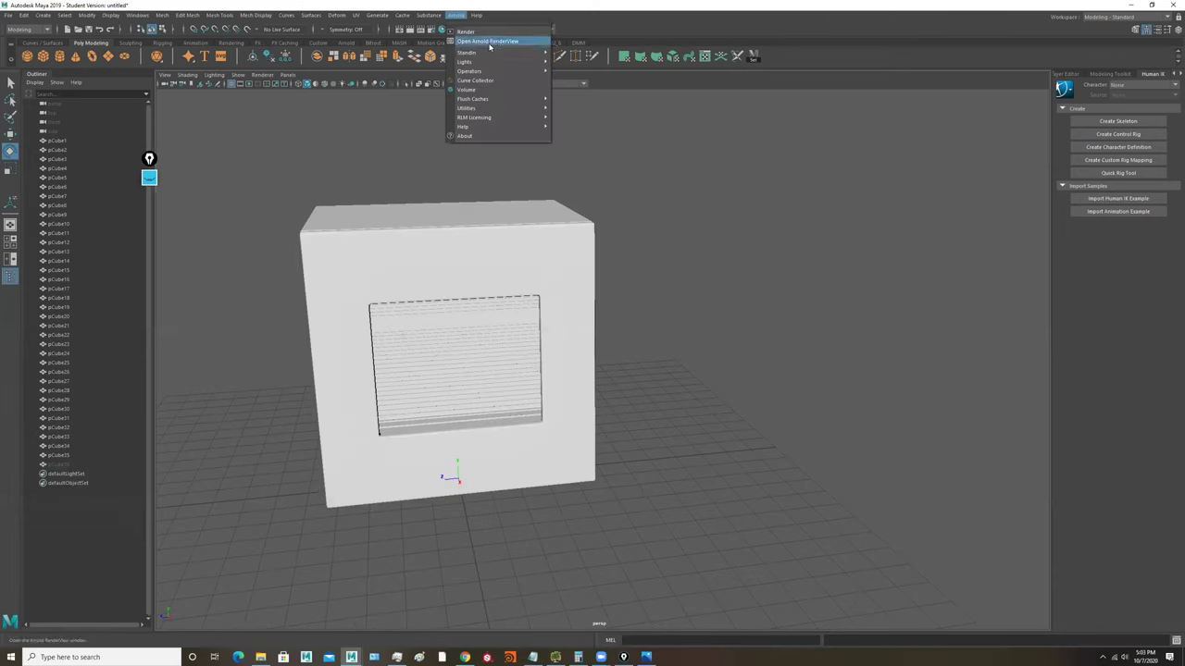
pyautogui.moveTo(517, 66)
pyautogui.click(589, 72)
pyautogui.scroll(-1, 511, 357)
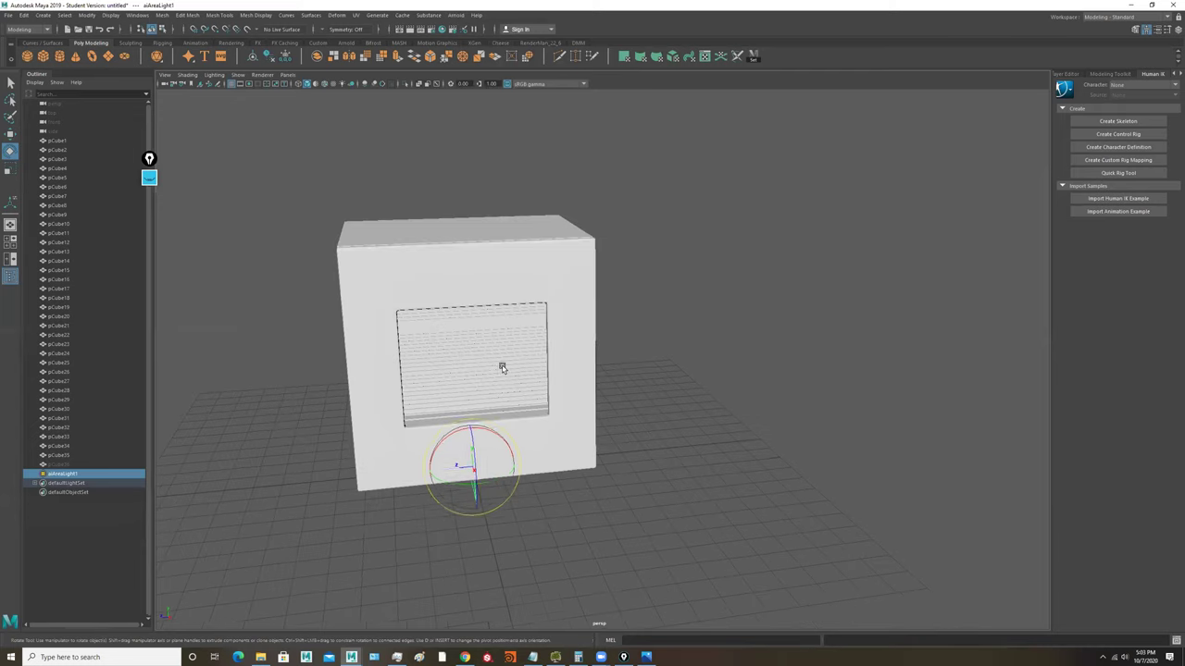
# Step: Raise the new area light by about 4.73 units into the box and rotate it to -90 degrees around Y
pyautogui.press('w')
pyautogui.moveTo(471, 432); pyautogui.dragTo(462, 295)
pyautogui.press('e')
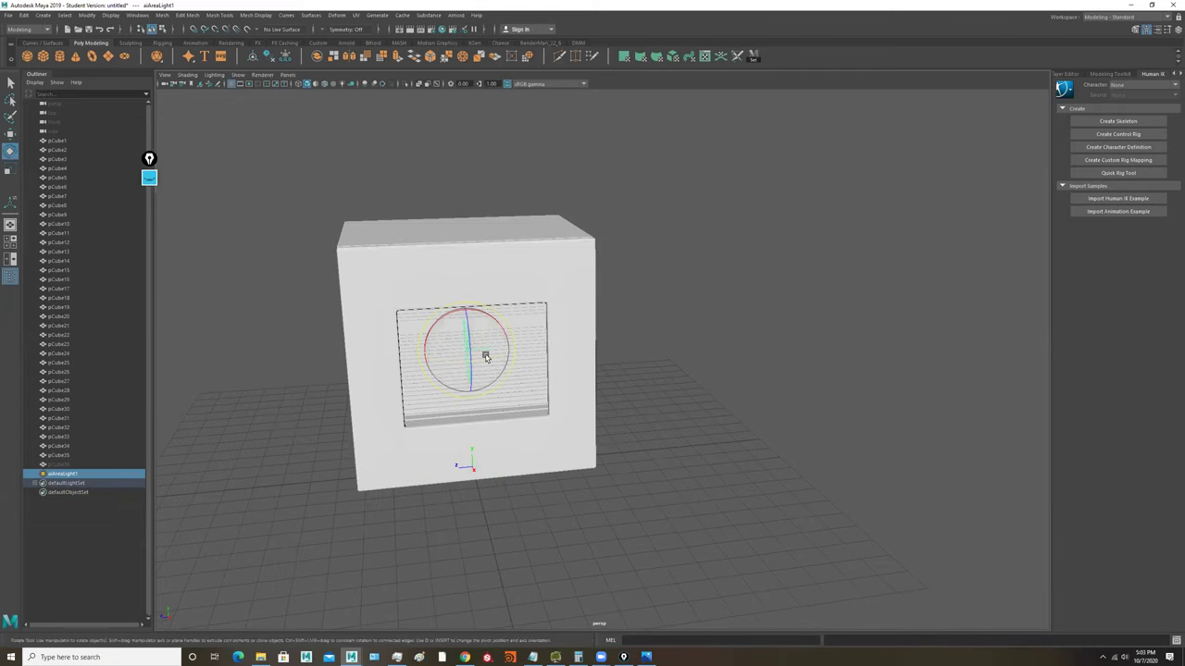
pyautogui.press('r')
pyautogui.press('e')
pyautogui.moveTo(497, 356); pyautogui.dragTo(368, 356)
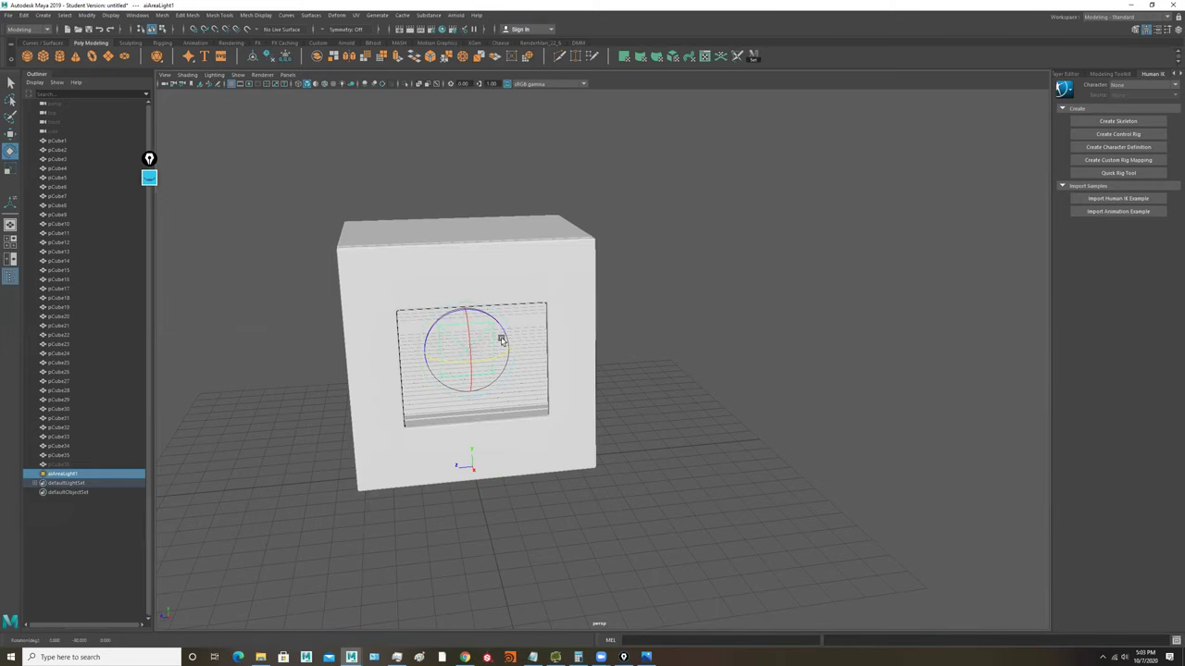
# Step: Scale the area light uniformly to about 2.8 and raise it by about 0.46 units
pyautogui.keyDown('alt'); pyautogui.moveTo(502, 336); pyautogui.dragTo(487, 404); pyautogui.keyUp('alt')
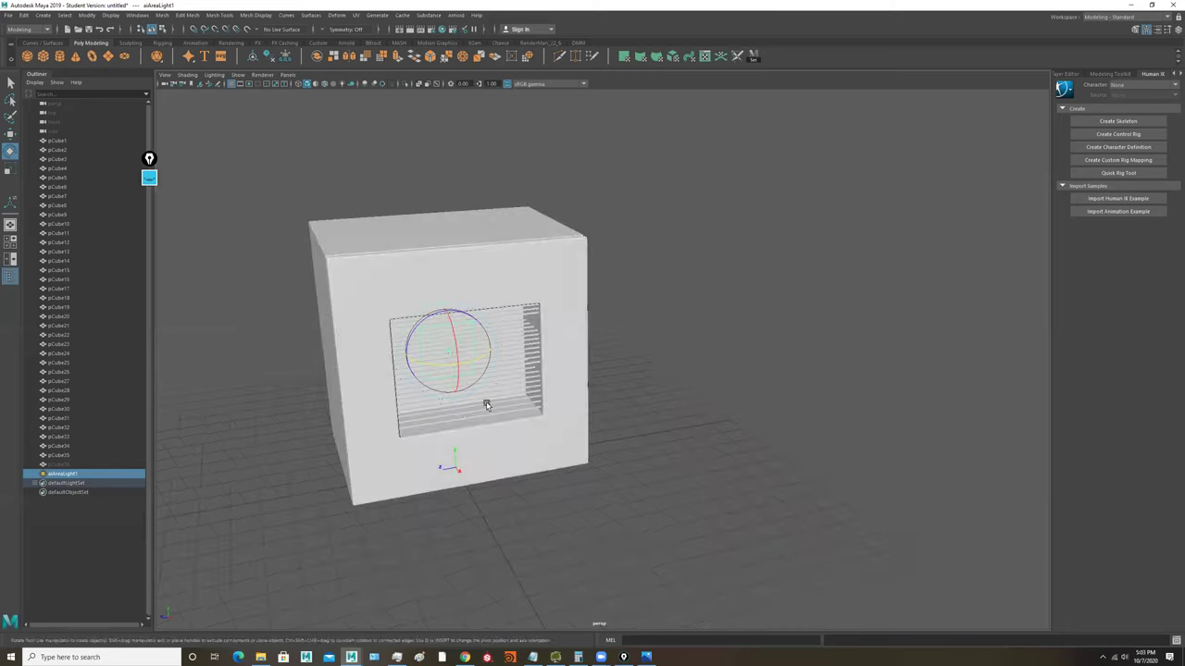
pyautogui.press('r')
pyautogui.moveTo(448, 351)
pyautogui.mouseDown()
pyautogui.moveTo(554, 380)
pyautogui.moveTo(468, 364)
pyautogui.mouseUp()
pyautogui.press('w')
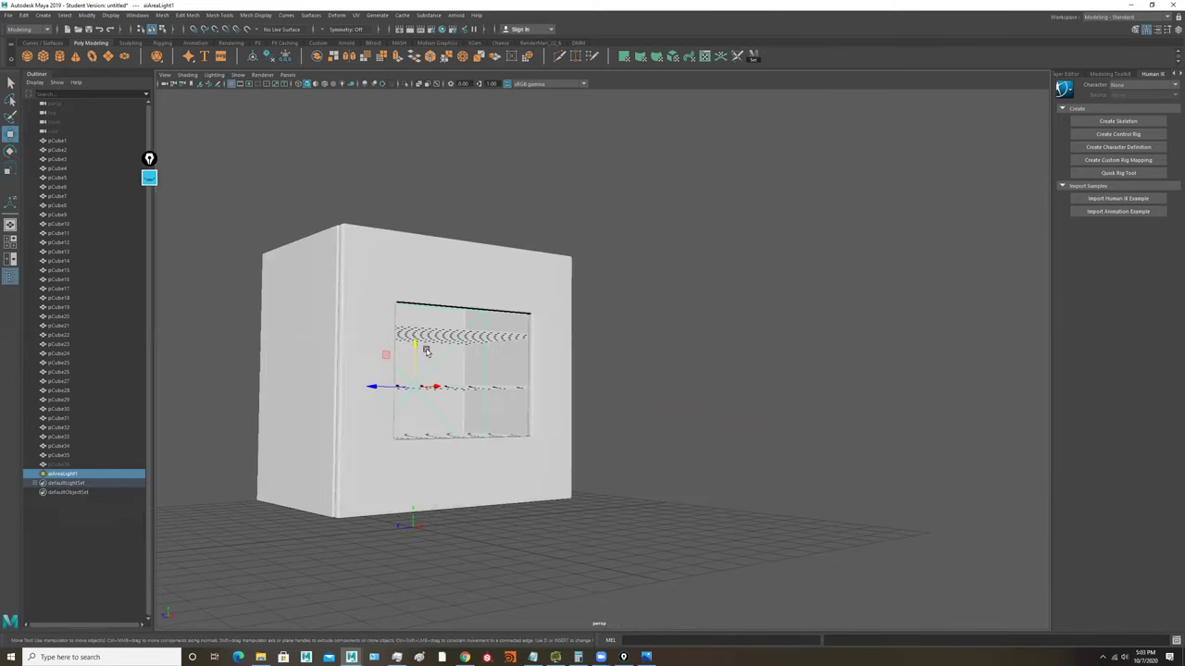
# Step: Frame the box's window, switch to the Rendering - Standard workspace and start an IPR render of the scene
pyautogui.keyDown('alt'); pyautogui.moveTo(654, 314); pyautogui.dragTo(581, 329); pyautogui.keyUp('alt')
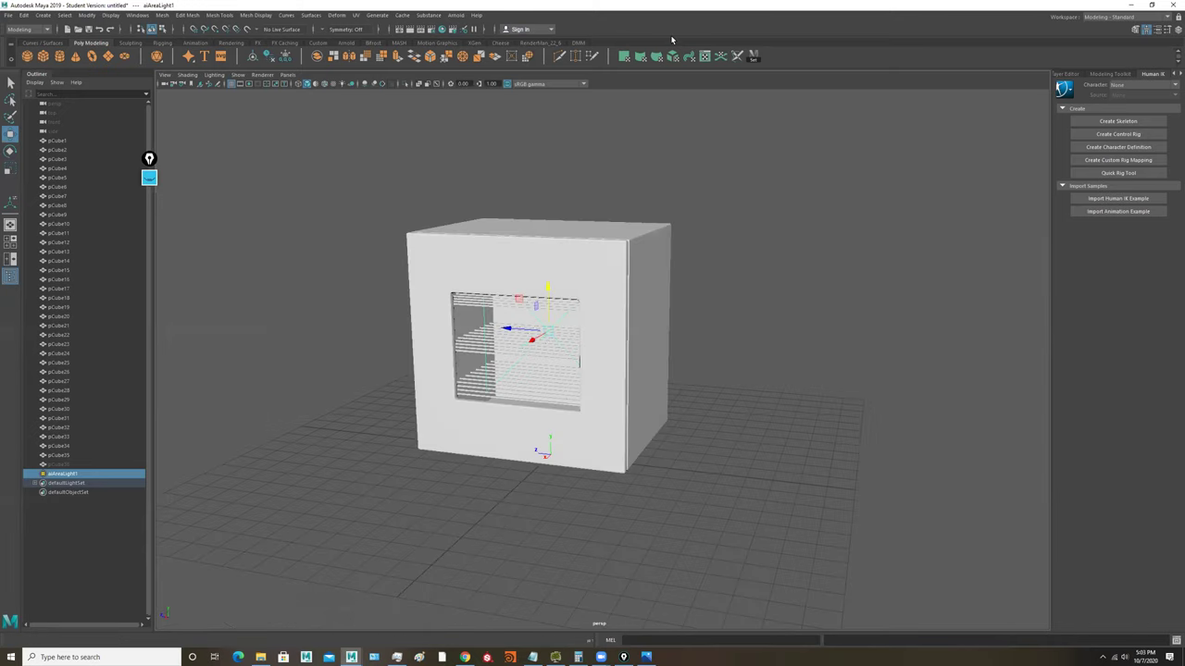
pyautogui.keyDown('alt'); pyautogui.moveTo(683, 247); pyautogui.dragTo(592, 259); pyautogui.keyUp('alt')
pyautogui.click(1120, 17)
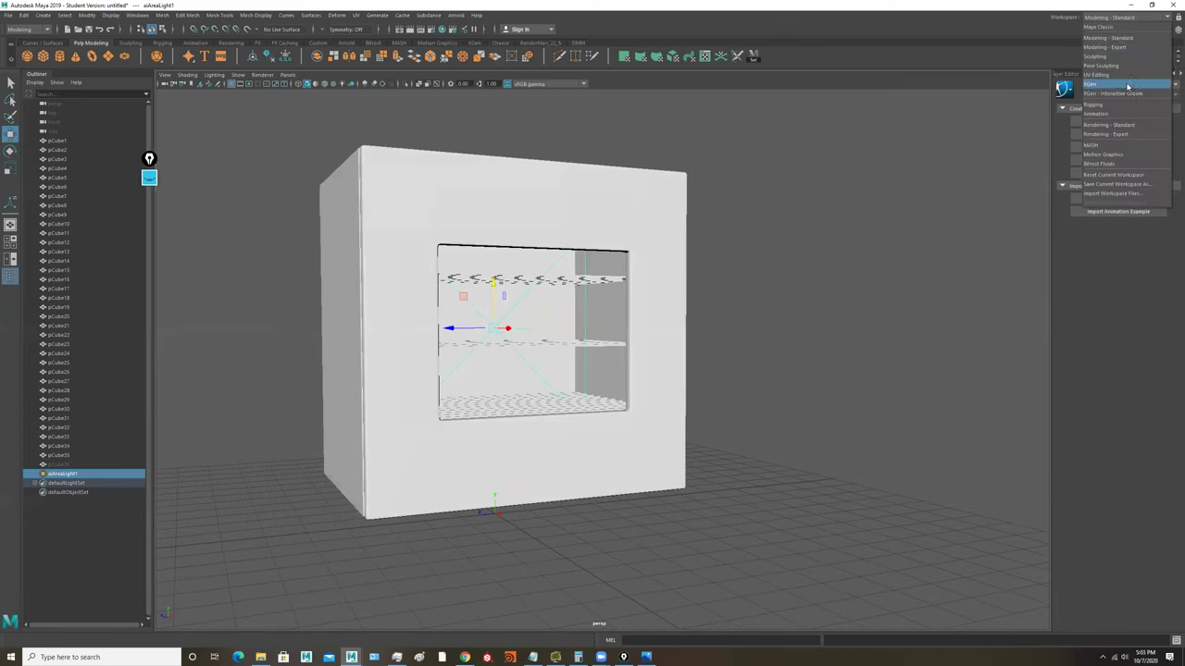
pyautogui.click(1128, 126)
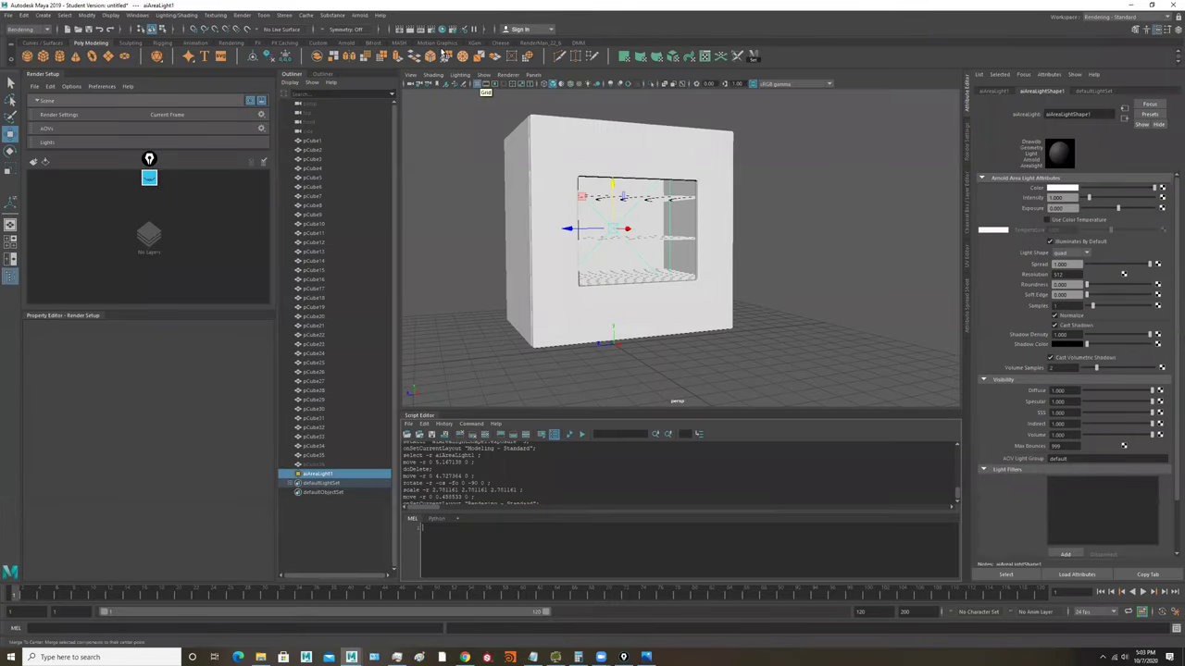
pyautogui.click(419, 29)
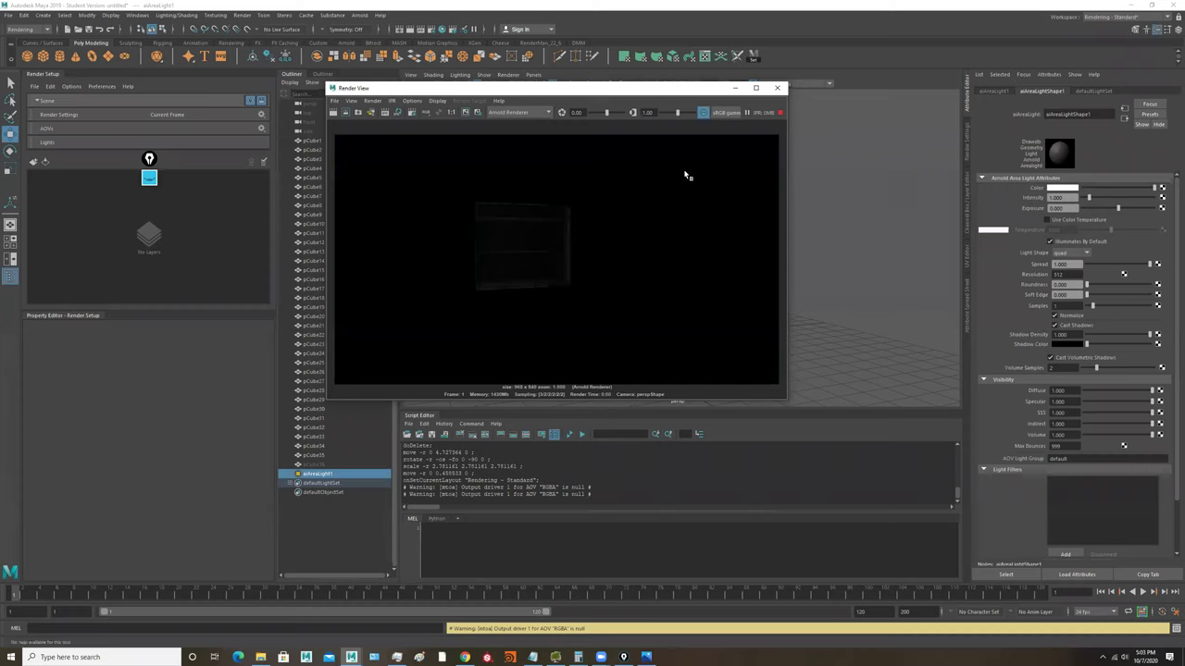
# Step: Set the area light's exposure to 5
pyautogui.moveTo(1119, 208); pyautogui.dragTo(1122, 208)
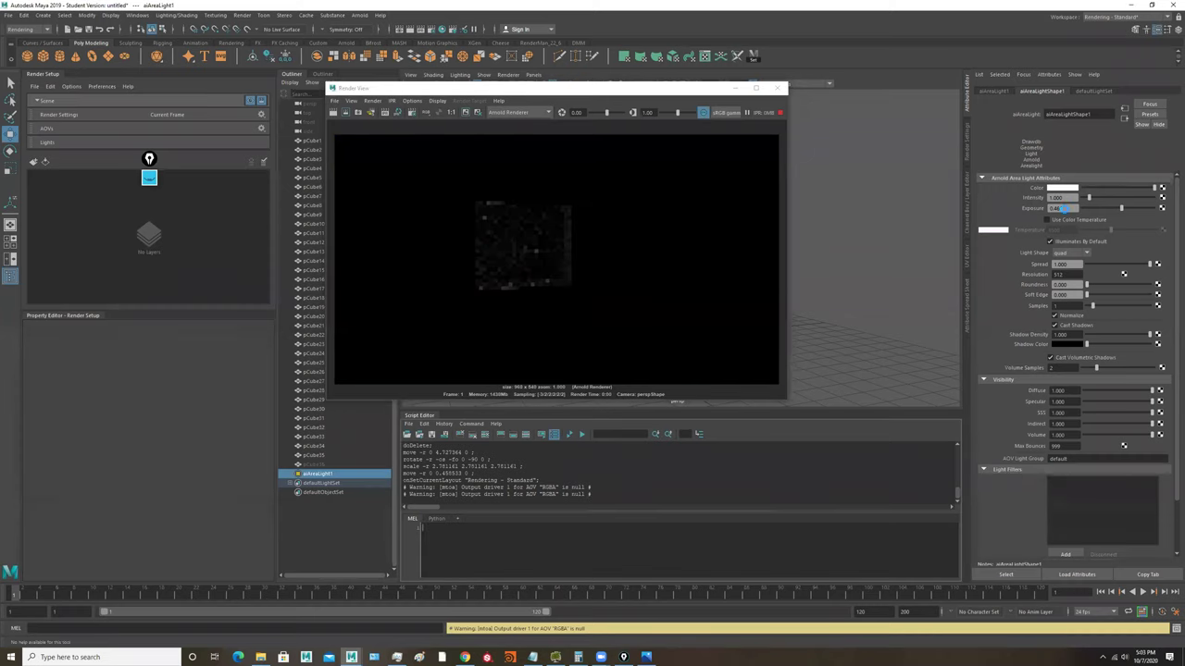
pyautogui.write('5')
pyautogui.press('Return')
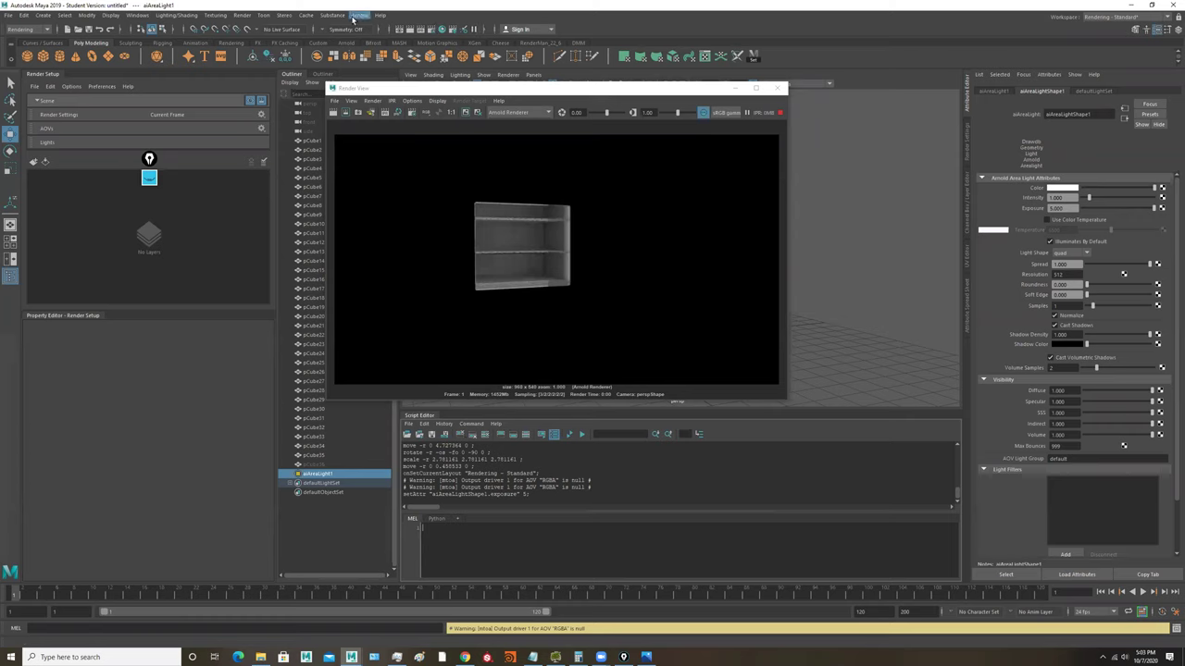
# Step: Add an Arnold skydome light to the scene, then stop the IPR render and move its window aside
pyautogui.click(360, 15)
pyautogui.moveTo(370, 61)
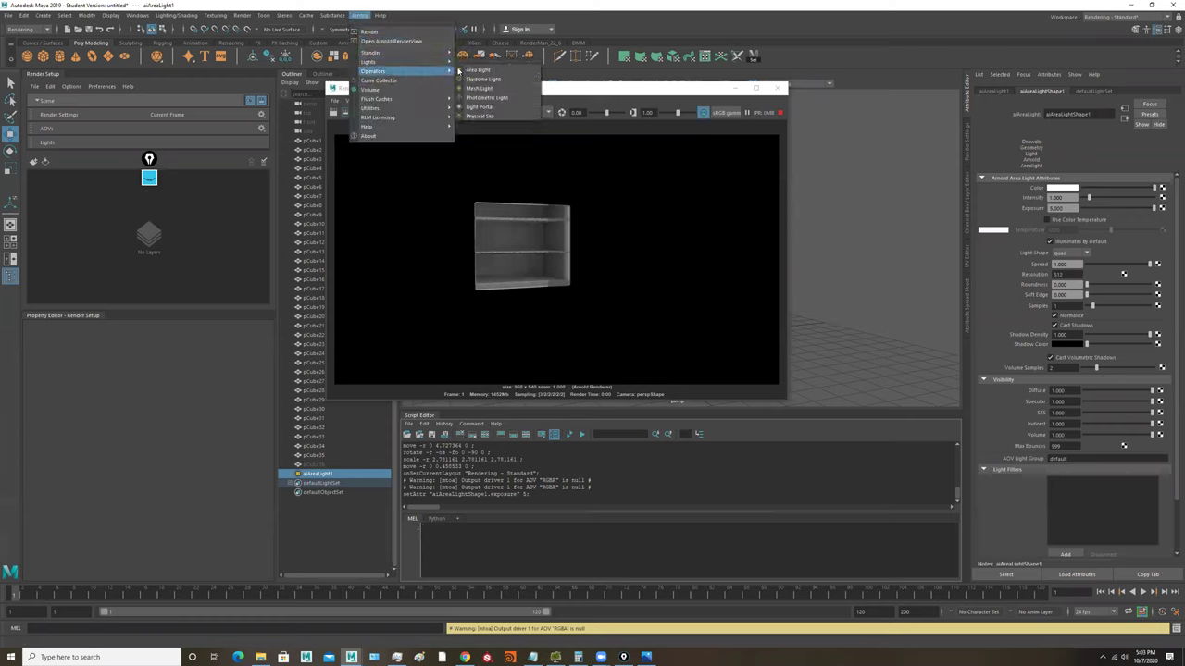
pyautogui.click(485, 80)
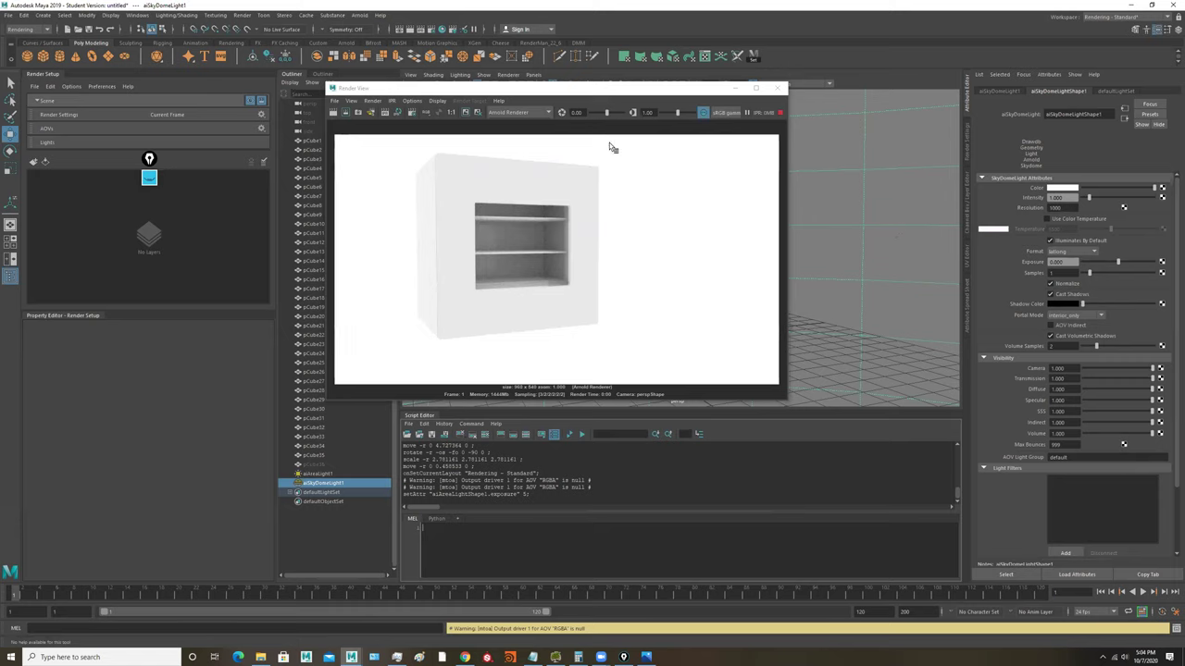
pyautogui.click(780, 112)
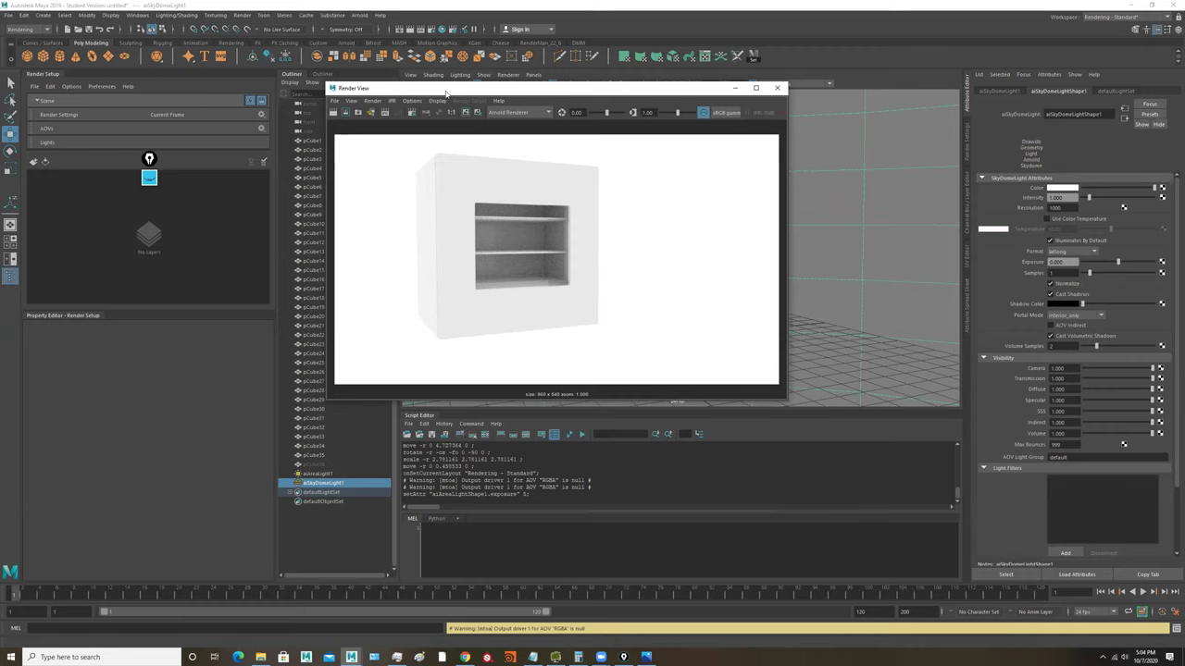
pyautogui.moveTo(445, 96); pyautogui.dragTo(632, 155)
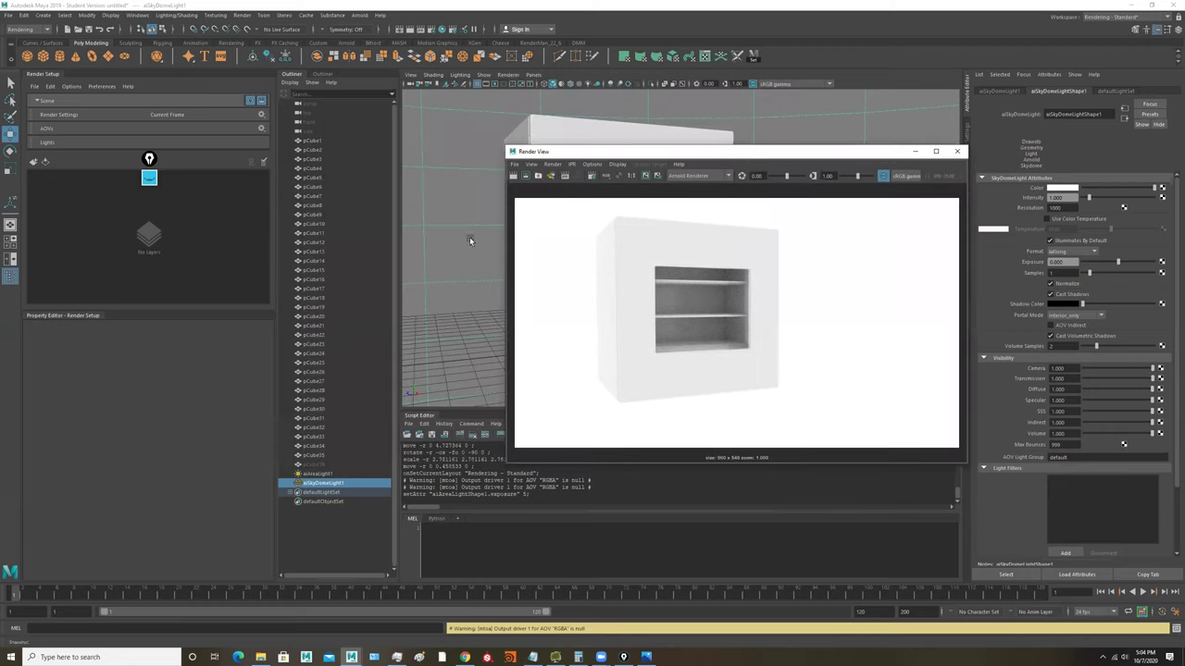
# Step: Set the first area light's color to pale magenta with a saturation of 0.5 and re-render
pyautogui.click(319, 474)
pyautogui.moveTo(751, 155); pyautogui.dragTo(584, 123)
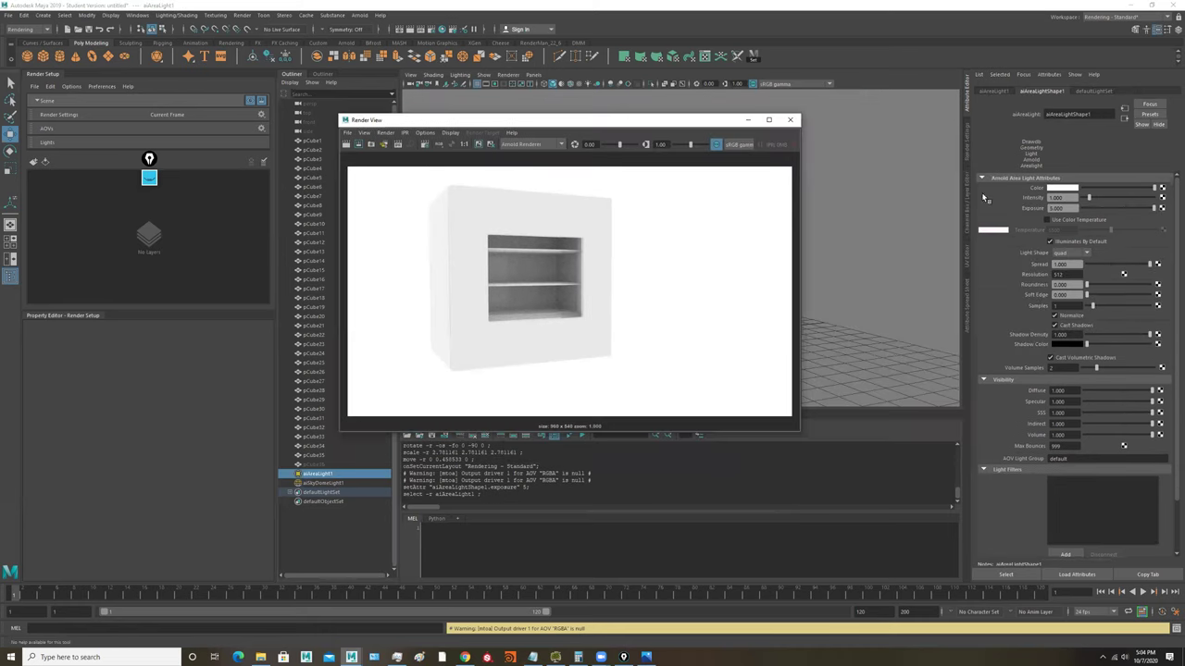
pyautogui.click(1067, 188)
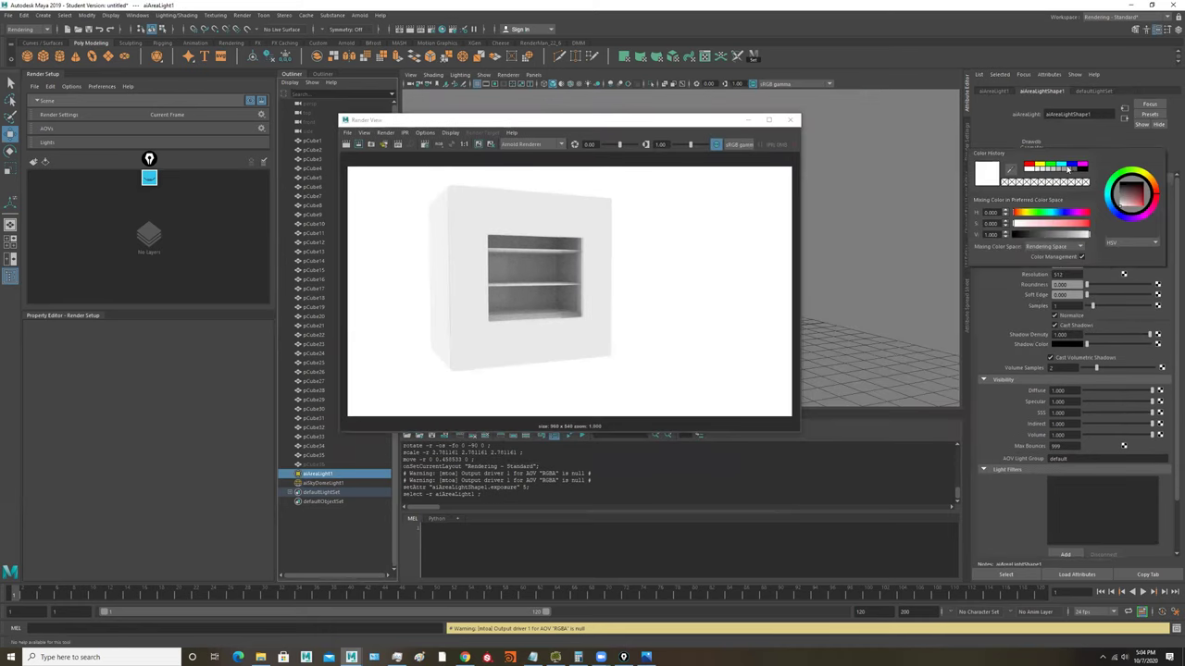
pyautogui.click(1084, 165)
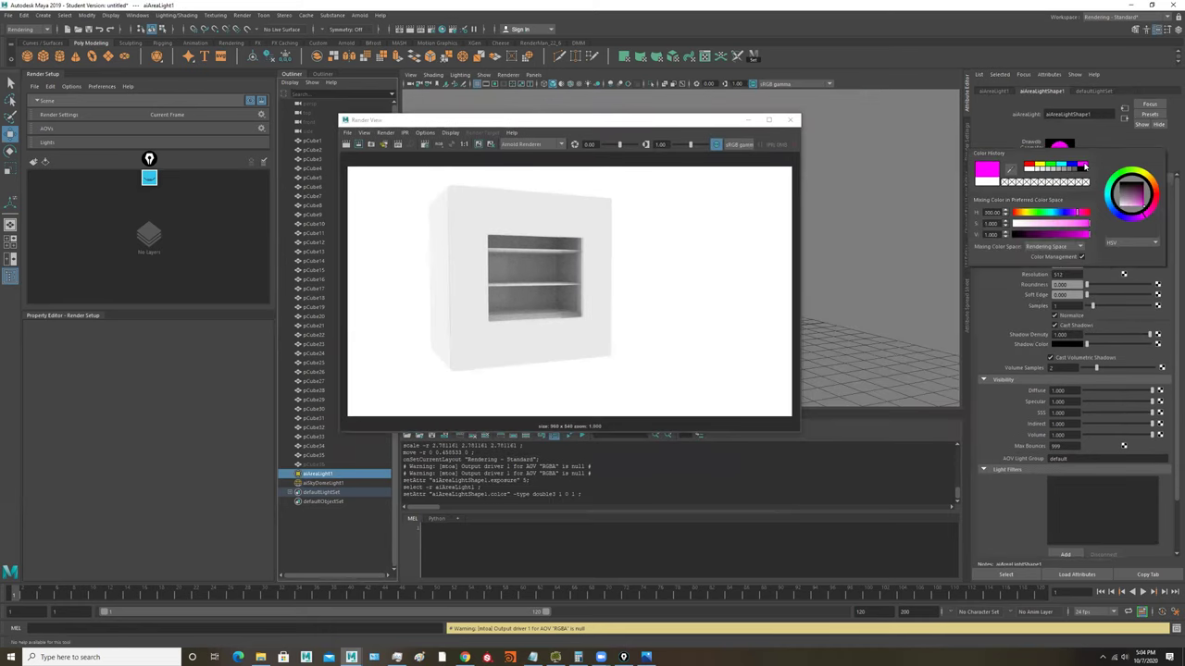
pyautogui.click(1052, 229)
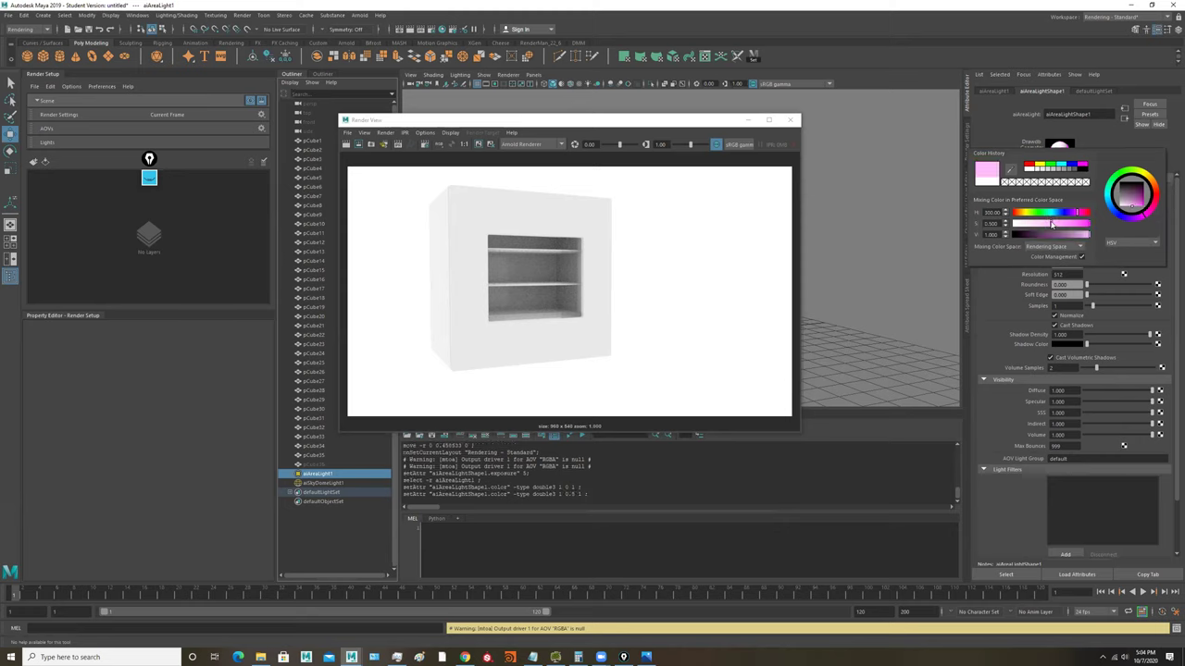
pyautogui.click(357, 144)
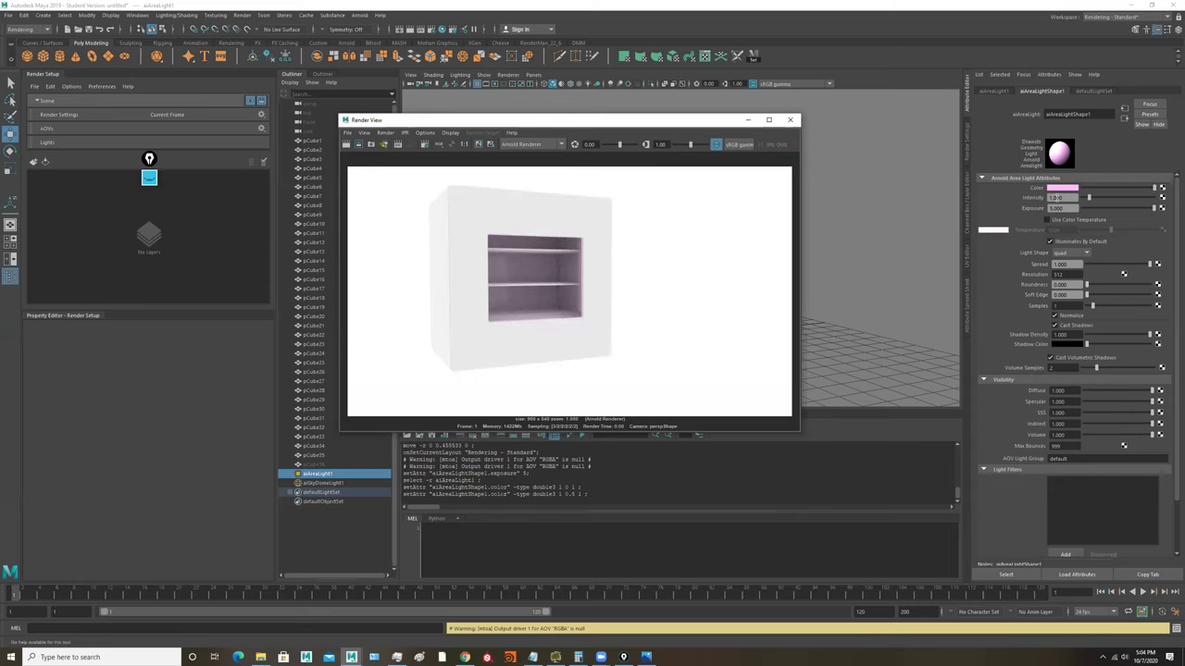
# Step: Change the area light's color to orange-yellow (about 1, 0.577, 0), re-render the scene and close the render window
pyautogui.click(1066, 189)
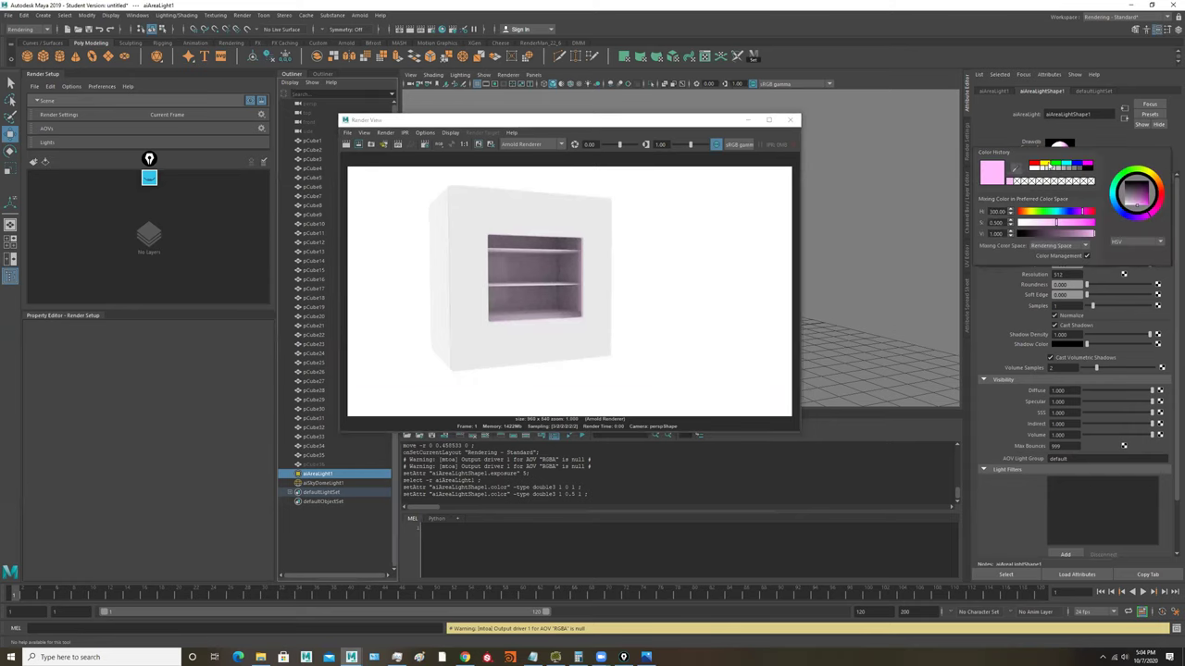
pyautogui.click(1046, 165)
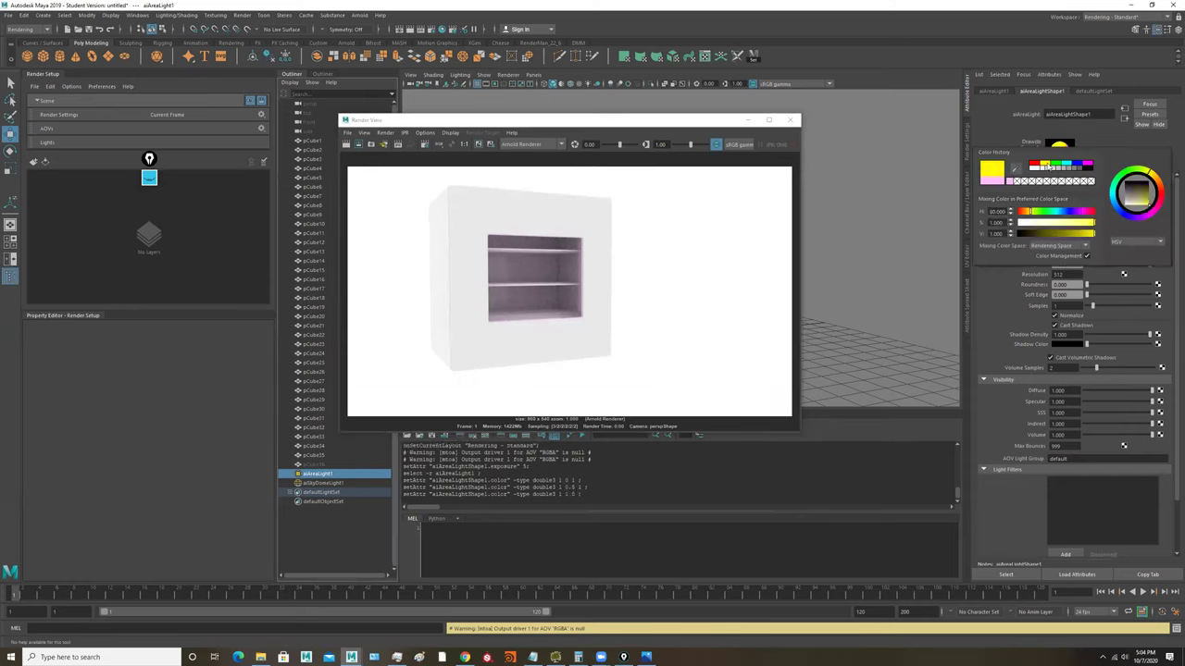
pyautogui.click(1027, 212)
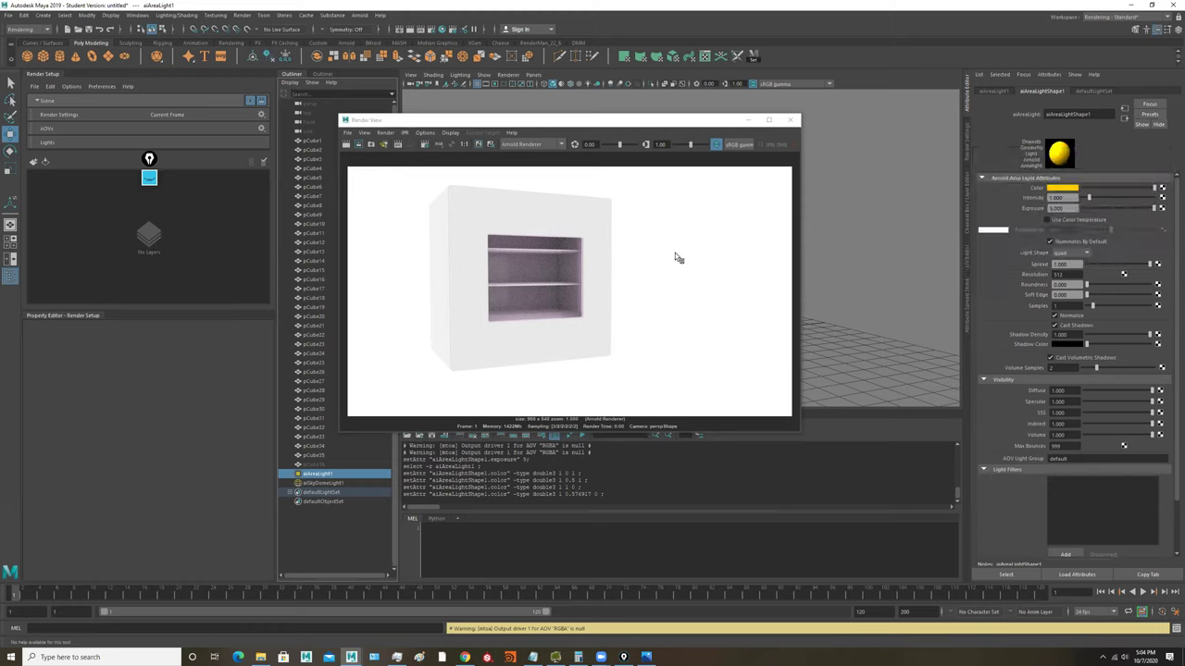
pyautogui.click(346, 145)
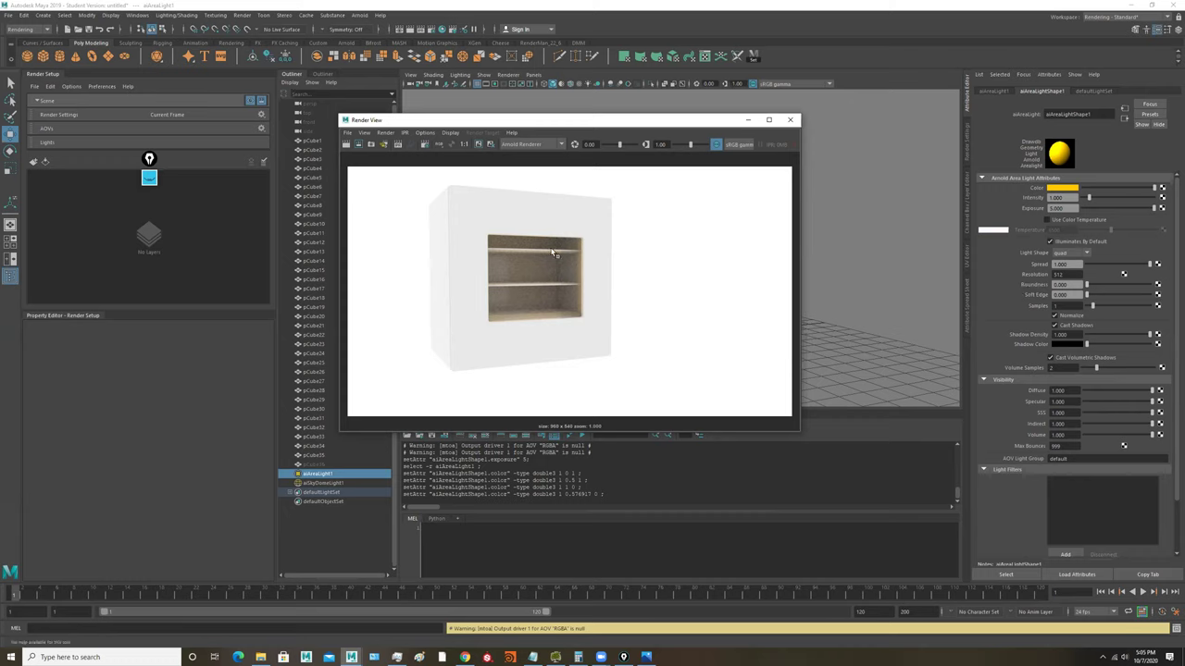
pyautogui.click(789, 120)
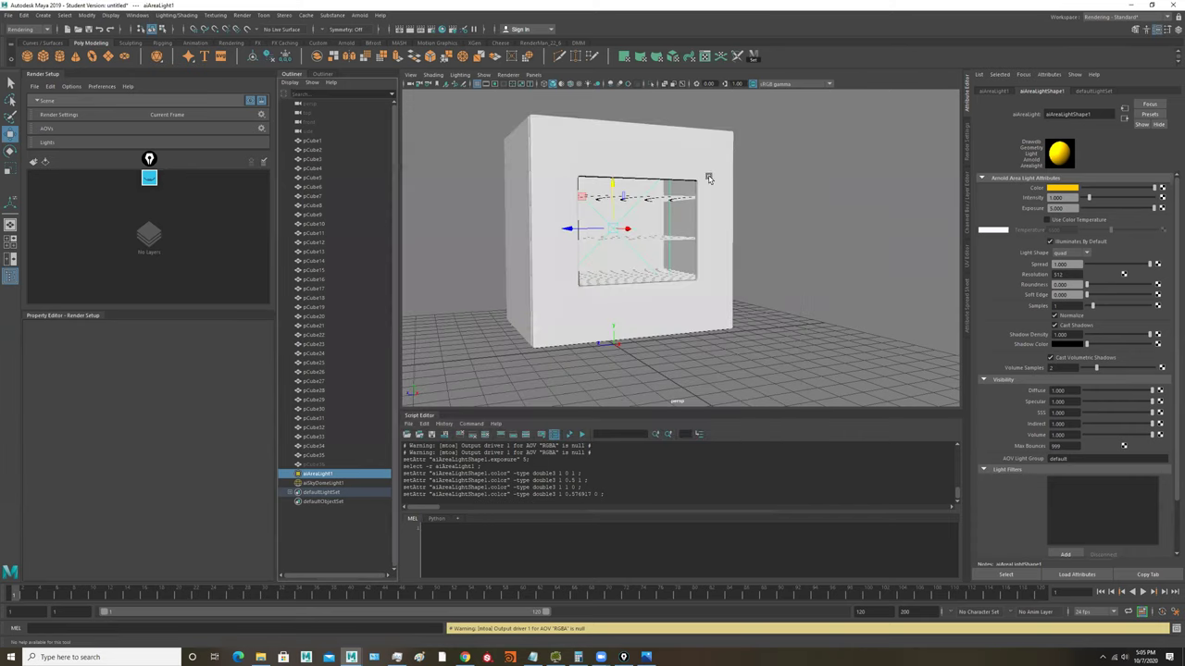
# Step: Duplicate the area light, move the copy about 4.23 units along X and rotate it -180 degrees around Y
pyautogui.keyDown('alt'); pyautogui.moveTo(708, 178); pyautogui.dragTo(658, 244); pyautogui.keyUp('alt')
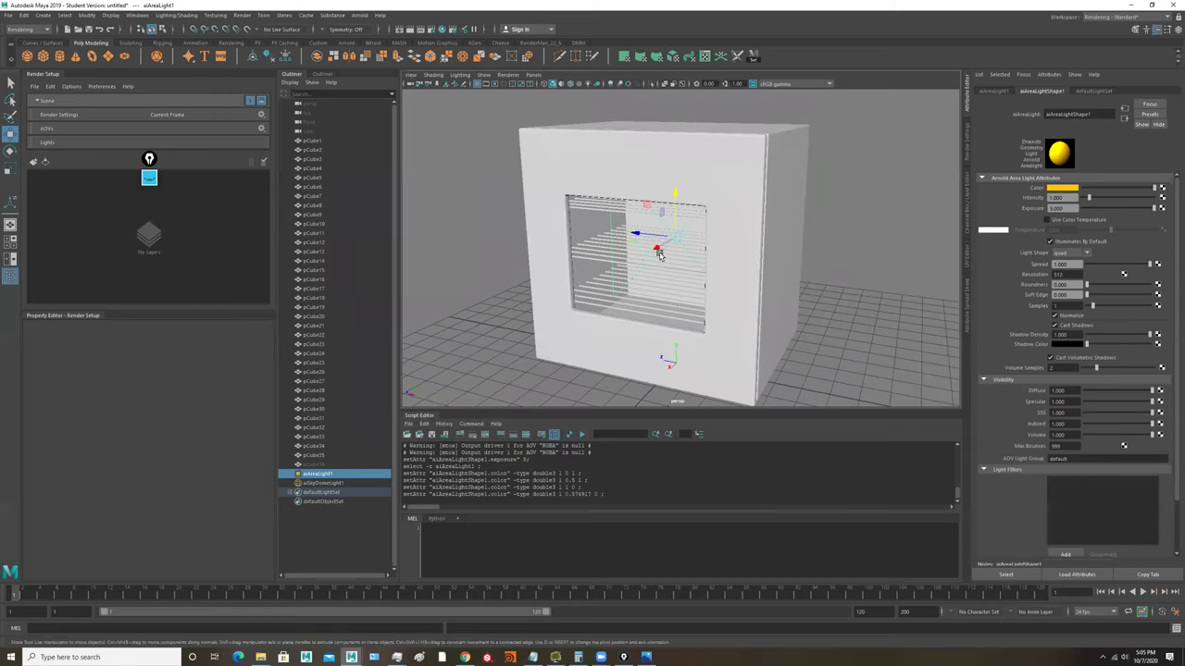
pyautogui.hotkey('ctrl', 'd')
pyautogui.moveTo(659, 250); pyautogui.dragTo(610, 285)
pyautogui.press('e')
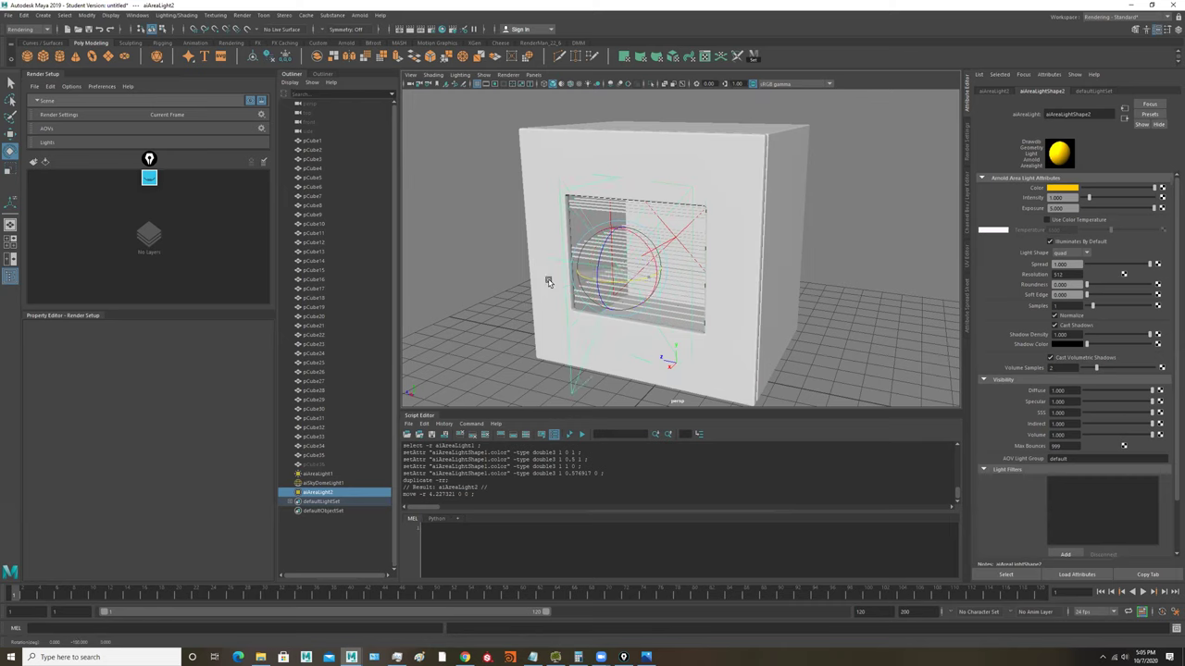
pyautogui.moveTo(444, 260); pyautogui.dragTo(445, 260)
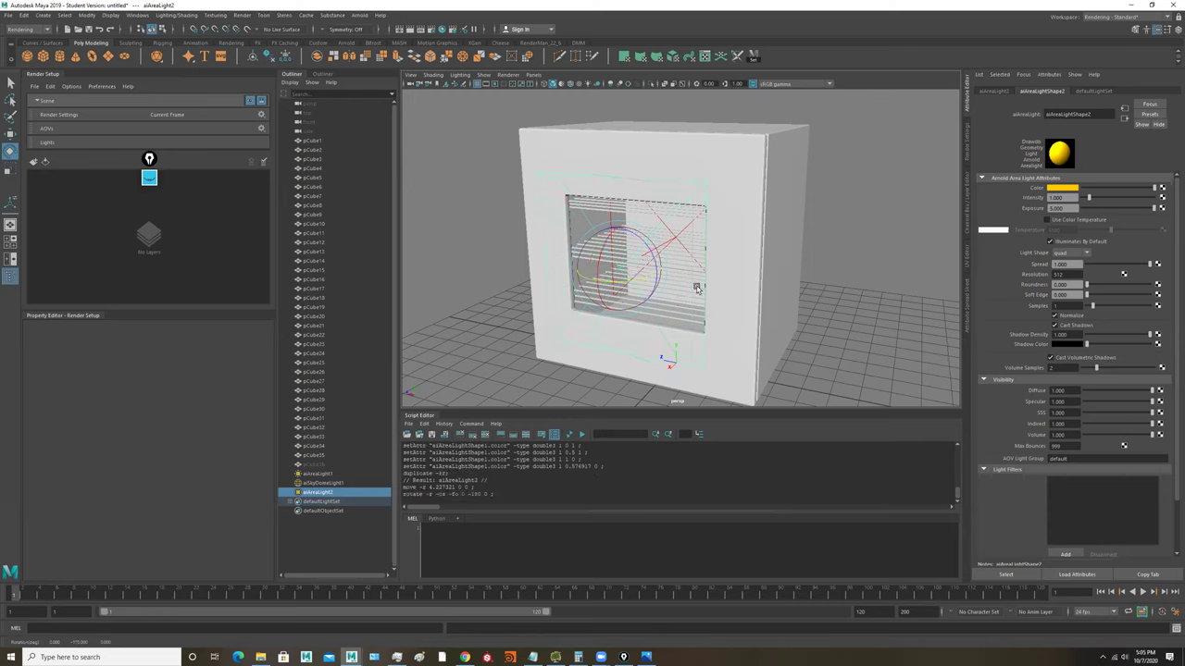
# Step: Move the duplicated area light about 1.12 units back along X into the box
pyautogui.keyDown('alt'); pyautogui.moveTo(695, 286); pyautogui.dragTo(641, 280); pyautogui.keyUp('alt')
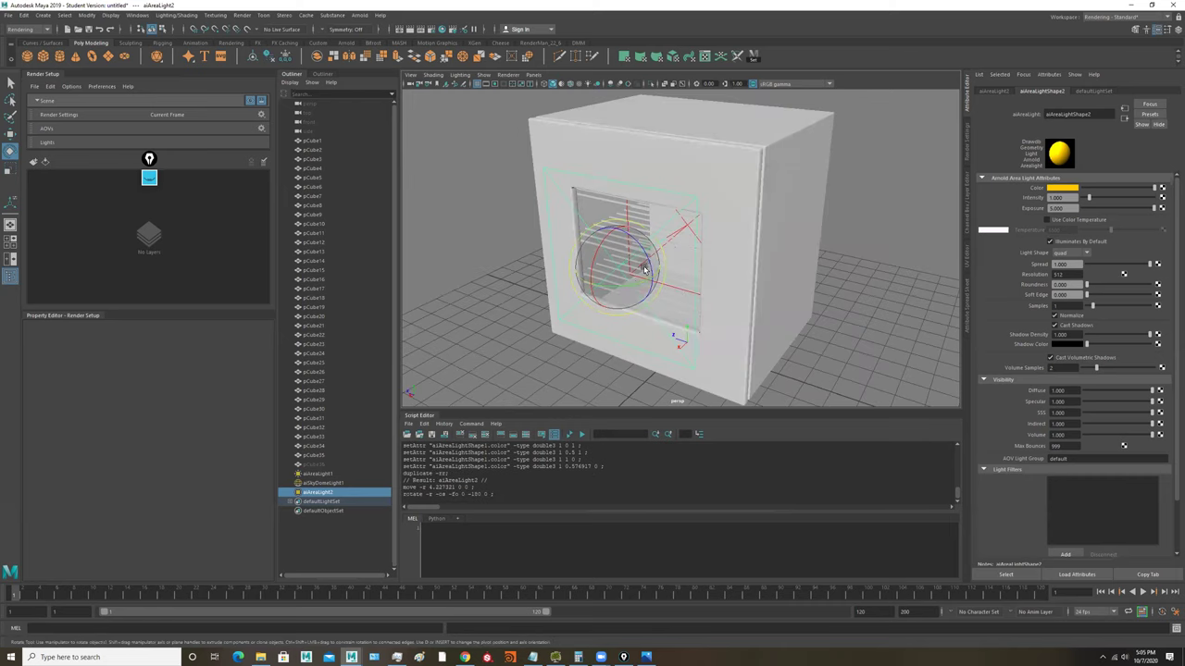
pyautogui.press('w')
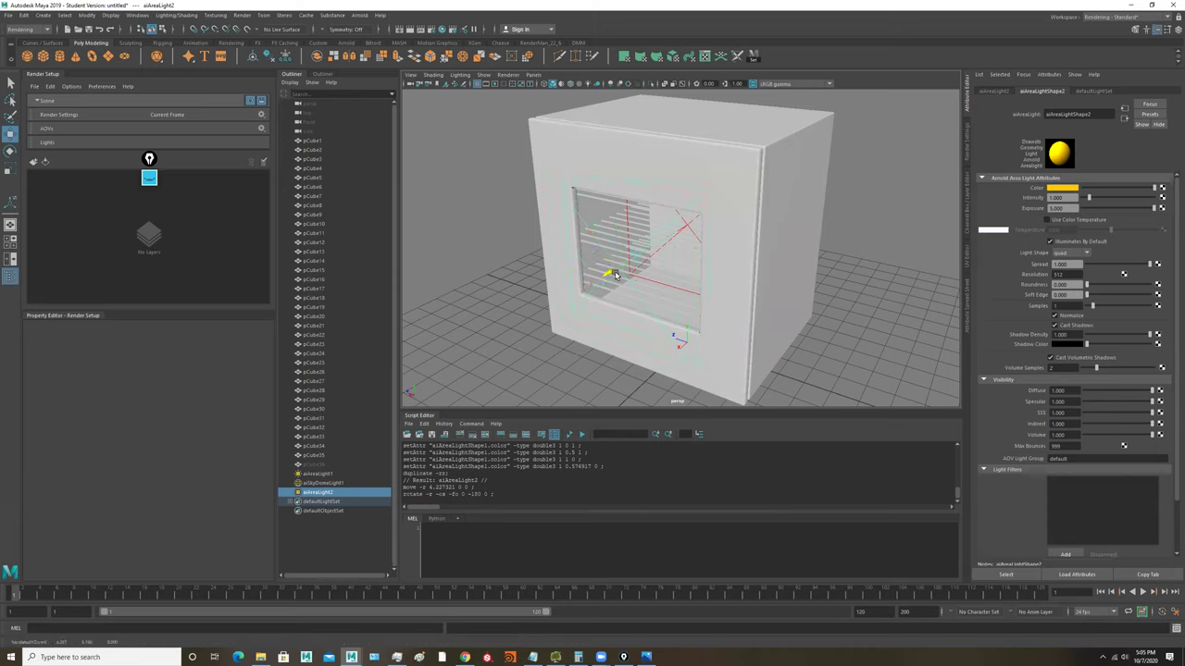
pyautogui.moveTo(618, 275); pyautogui.dragTo(691, 256)
# Step: Create a polygon plane as a floor beneath the box and scale it uniformly to about 52
pyautogui.keyDown('alt'); pyautogui.moveTo(691, 256); pyautogui.dragTo(593, 262, button='right'); pyautogui.keyUp('alt')
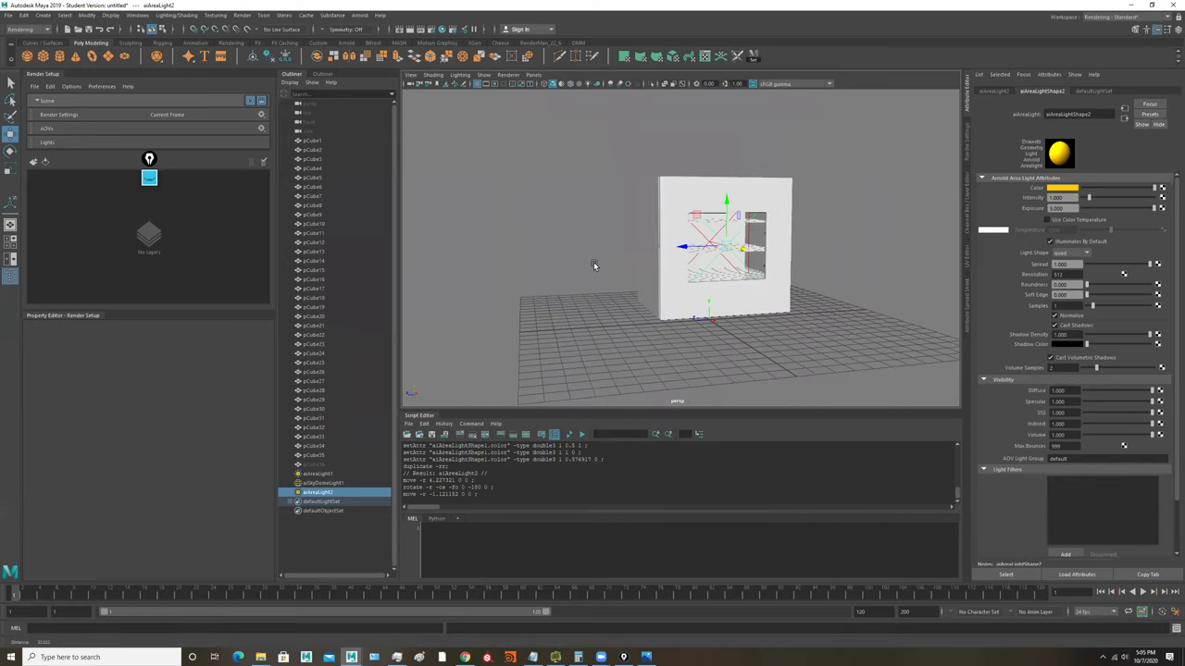
pyautogui.keyDown('alt'); pyautogui.moveTo(593, 262); pyautogui.dragTo(591, 233); pyautogui.keyUp('alt')
pyautogui.click(92, 56)
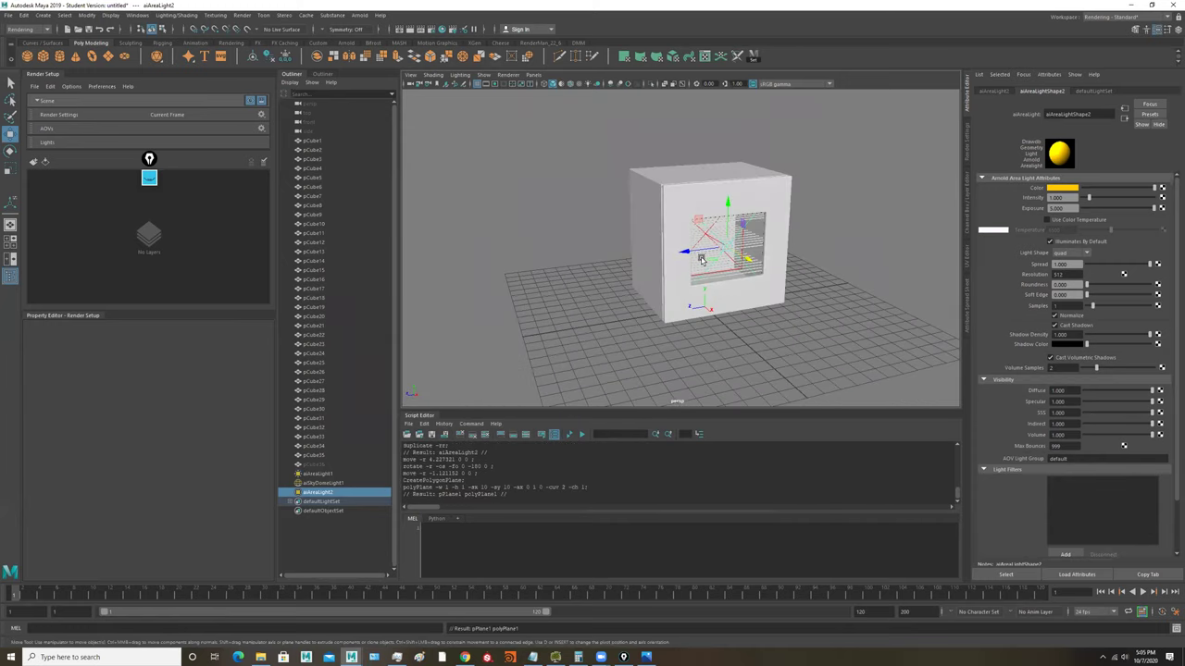
pyautogui.press('r')
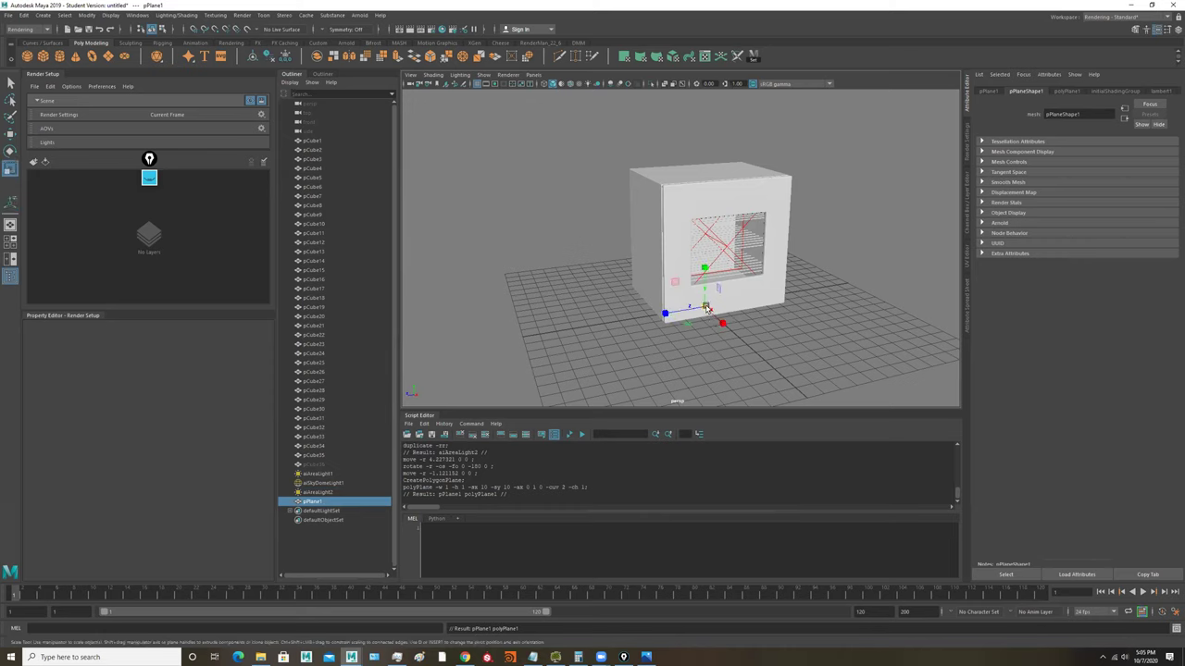
pyautogui.moveTo(706, 311); pyautogui.dragTo(755, 275)
# Step: Frame the box's front, choose the Rendering - Standard workspace and render the scene in the Arnold RenderView
pyautogui.keyDown('alt'); pyautogui.moveTo(793, 257); pyautogui.dragTo(912, 257, button='right'); pyautogui.keyUp('alt')
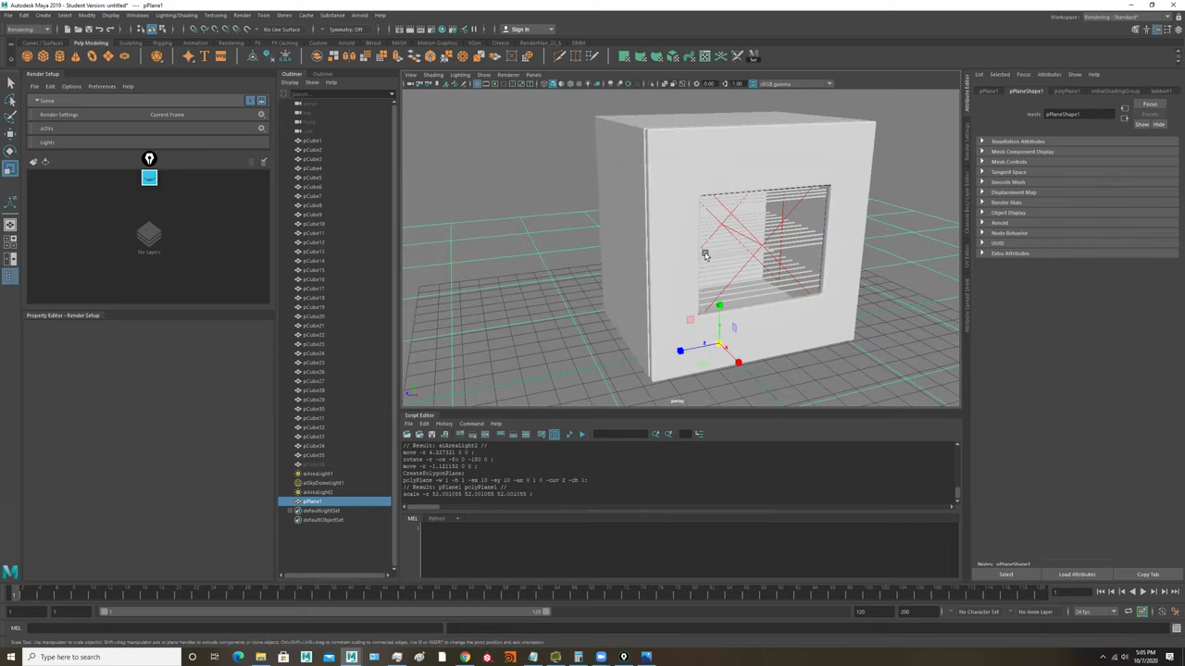
pyautogui.keyDown('alt'); pyautogui.moveTo(701, 240); pyautogui.dragTo(646, 256, button='middle'); pyautogui.keyUp('alt')
pyautogui.moveTo(645, 257)
pyautogui.keyDown('alt'); pyautogui.mouseDown()
pyautogui.moveTo(605, 243)
pyautogui.moveTo(638, 242)
pyautogui.mouseUp(); pyautogui.keyUp('alt')
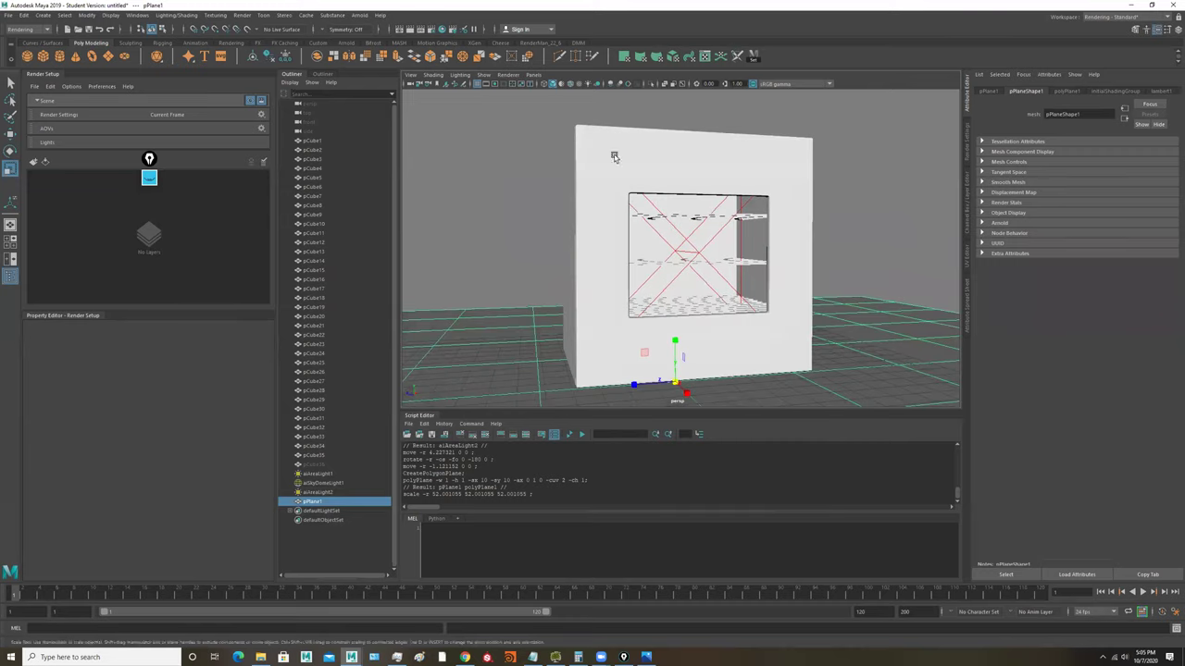
pyautogui.click(1116, 16)
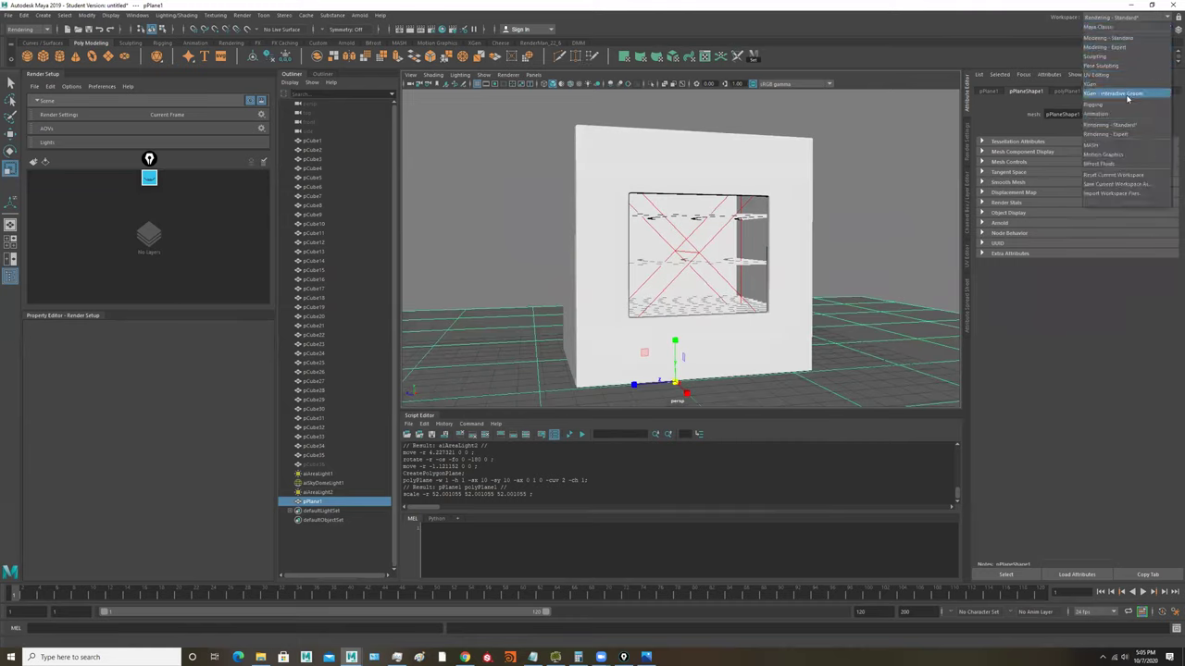
pyautogui.click(1121, 127)
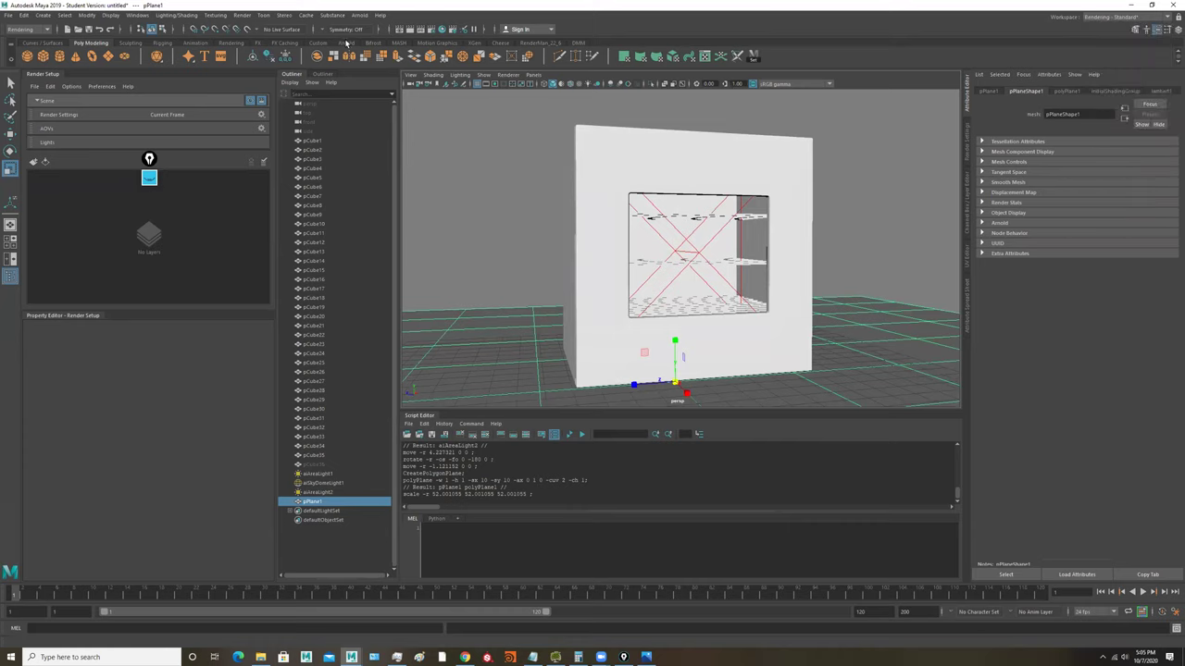
pyautogui.click(346, 43)
pyautogui.click(355, 57)
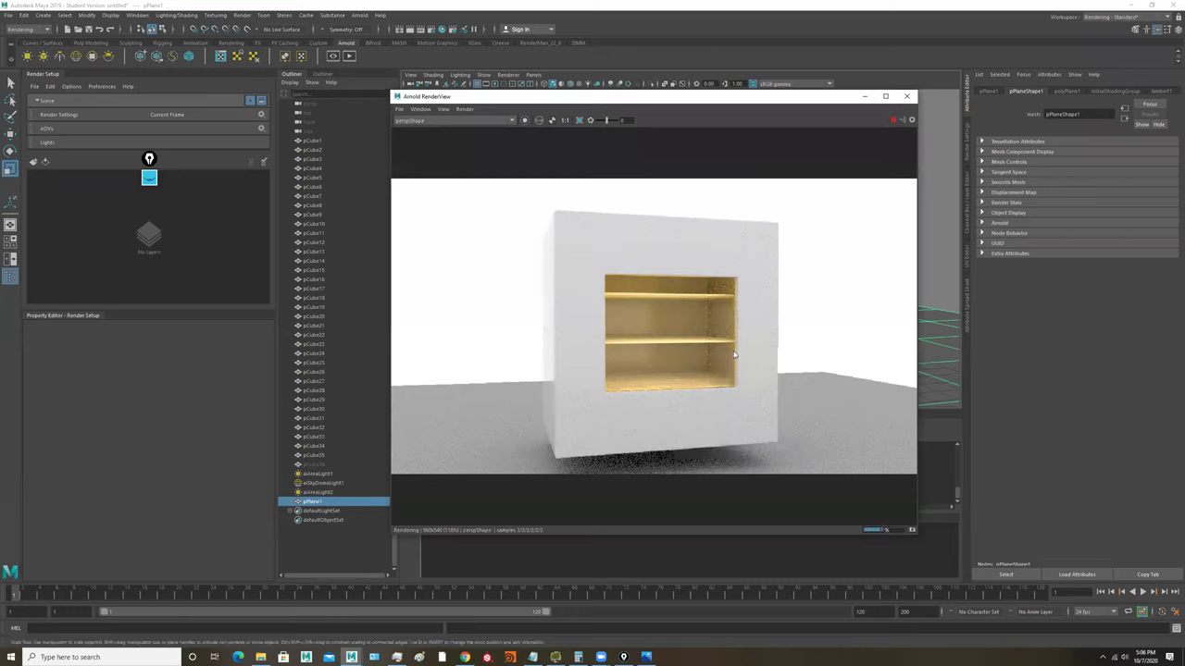
pyautogui.moveTo(580, 95); pyautogui.dragTo(405, 46)
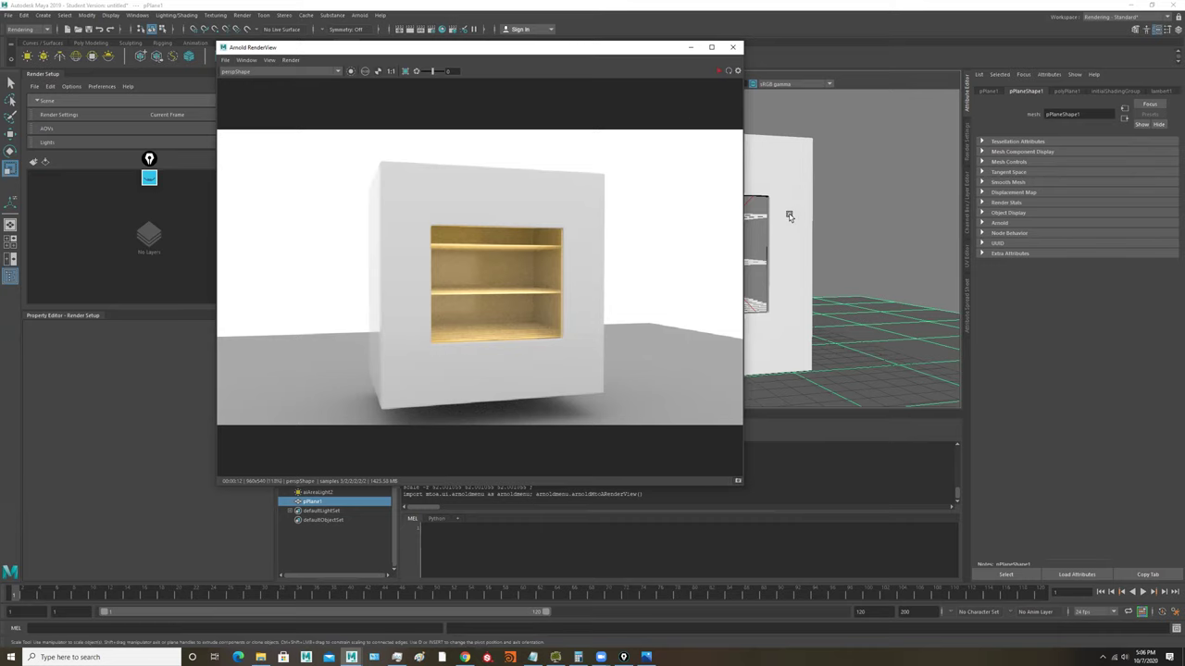
# Step: Close the Arnold RenderView and select a slat of the middle rack inside the box
pyautogui.moveTo(789, 217)
pyautogui.keyDown('alt'); pyautogui.mouseDown()
pyautogui.moveTo(802, 228)
pyautogui.moveTo(714, 246)
pyautogui.moveTo(768, 224)
pyautogui.moveTo(786, 259)
pyautogui.moveTo(731, 250)
pyautogui.moveTo(835, 243)
pyautogui.moveTo(808, 254)
pyautogui.moveTo(825, 228)
pyautogui.moveTo(772, 233)
pyautogui.moveTo(793, 239)
pyautogui.mouseUp(); pyautogui.keyUp('alt')
pyautogui.click(734, 48)
pyautogui.click(807, 250)
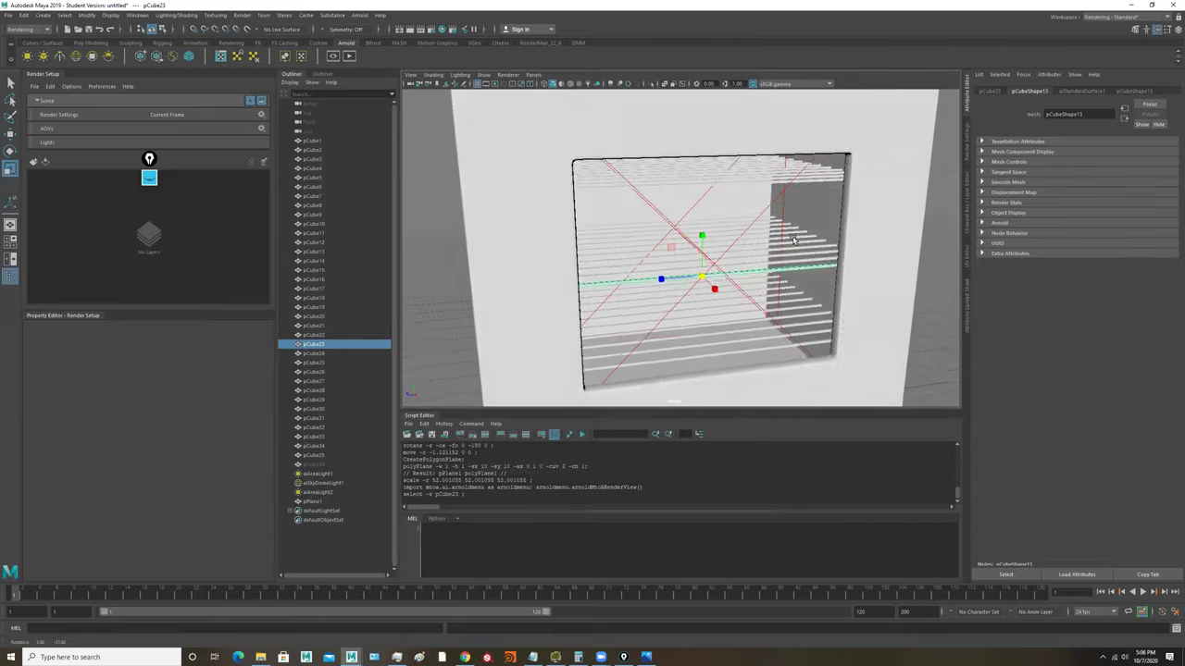
pyautogui.keyDown('alt'); pyautogui.moveTo(793, 239); pyautogui.dragTo(622, 251, button='right'); pyautogui.keyUp('alt')
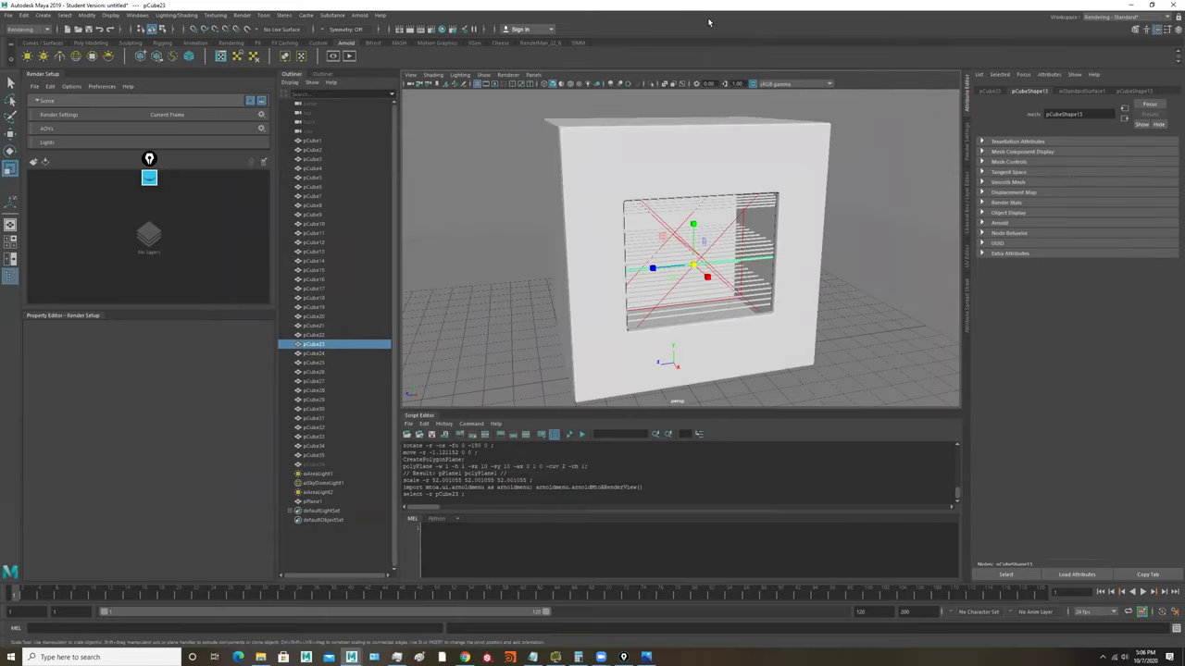